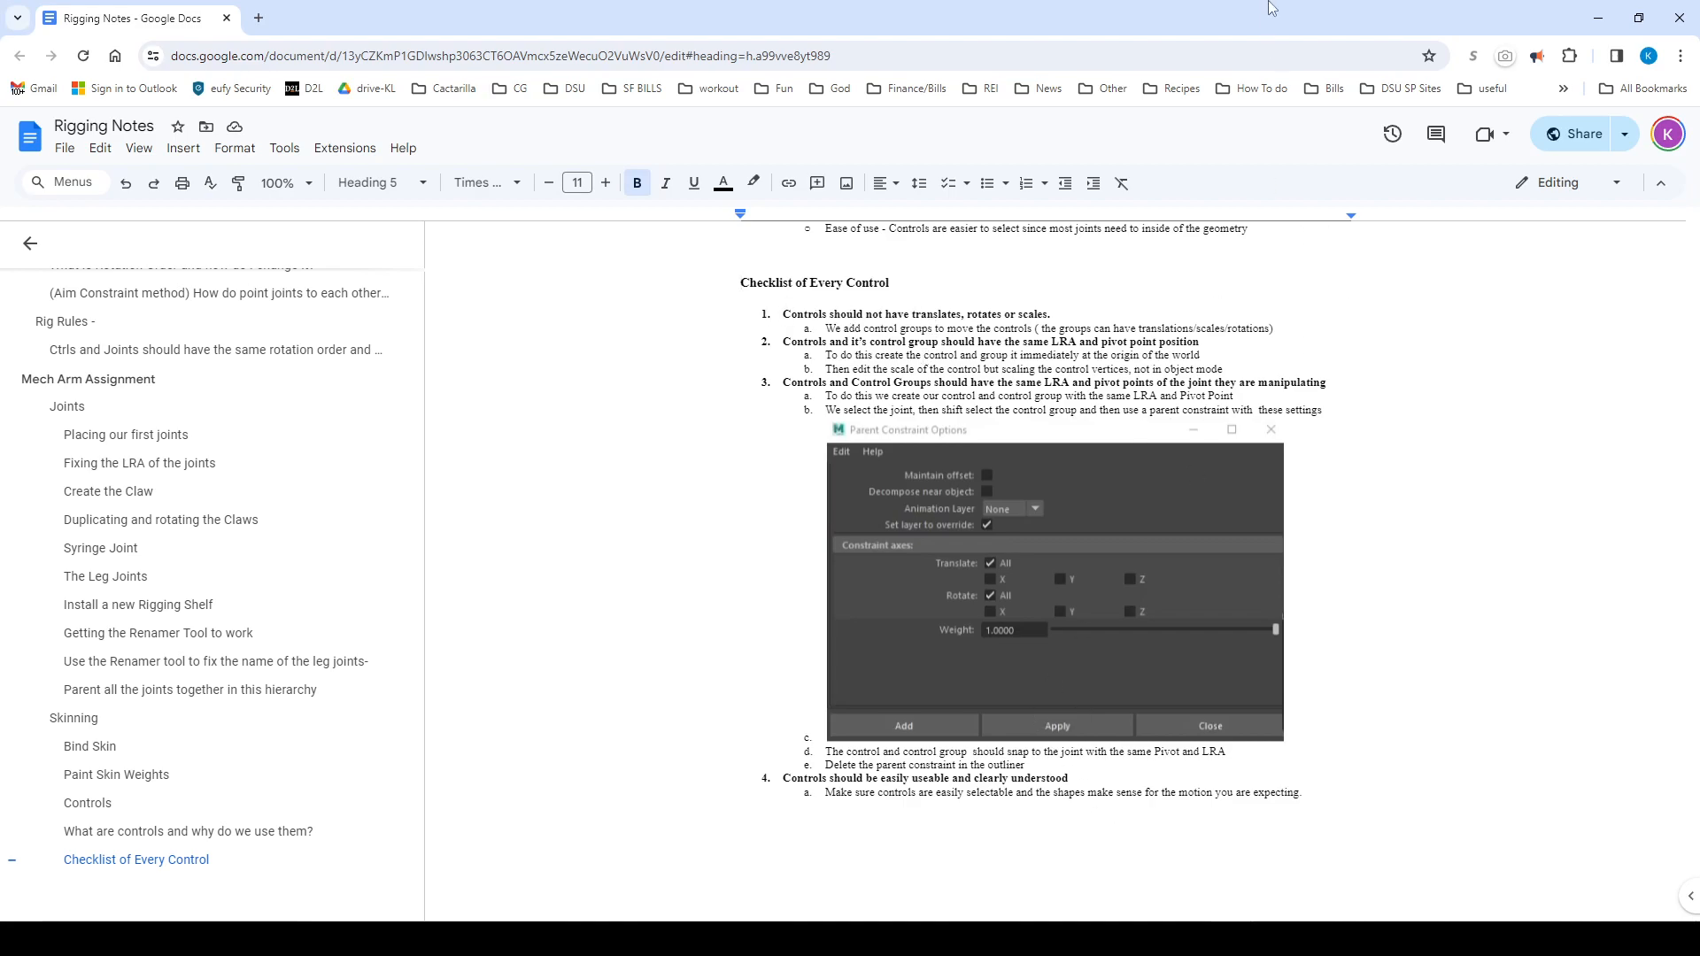
# Switch to Maya and create a NURBS circle at the mech arm's base, scaled uniformly to about 11.56
pyautogui.hotkey('alt', 'Tab')
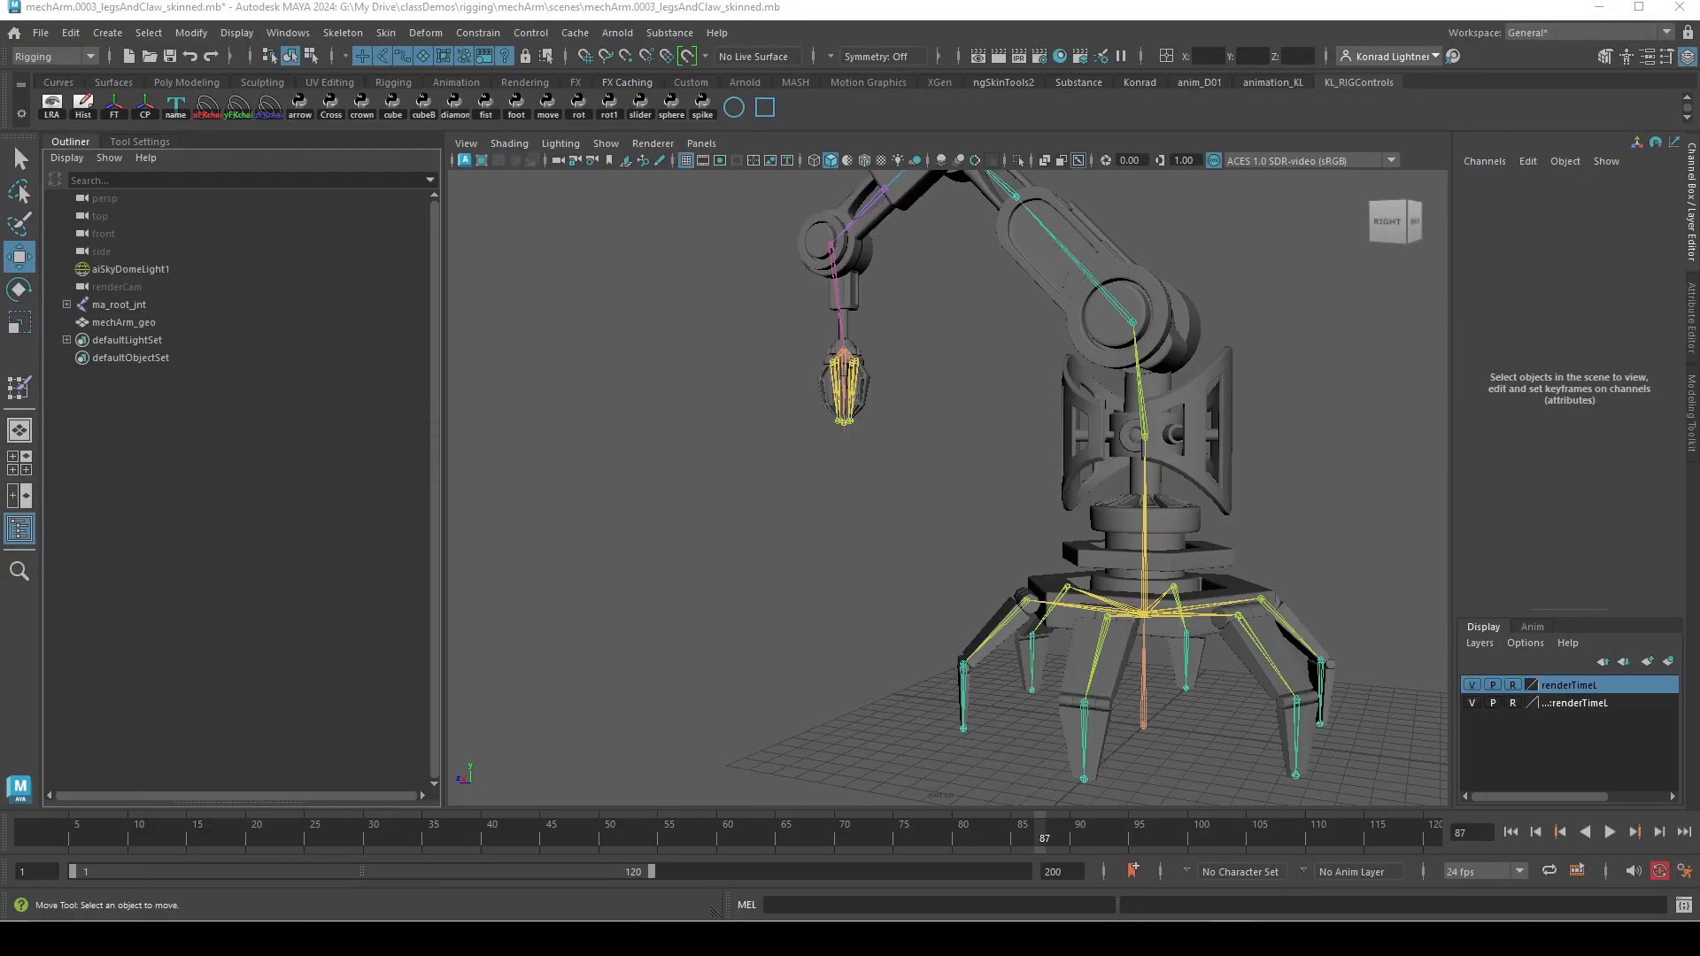
pyautogui.keyDown('alt'); pyautogui.moveTo(785, 687); pyautogui.dragTo(786, 425, button='middle'); pyautogui.keyUp('alt')
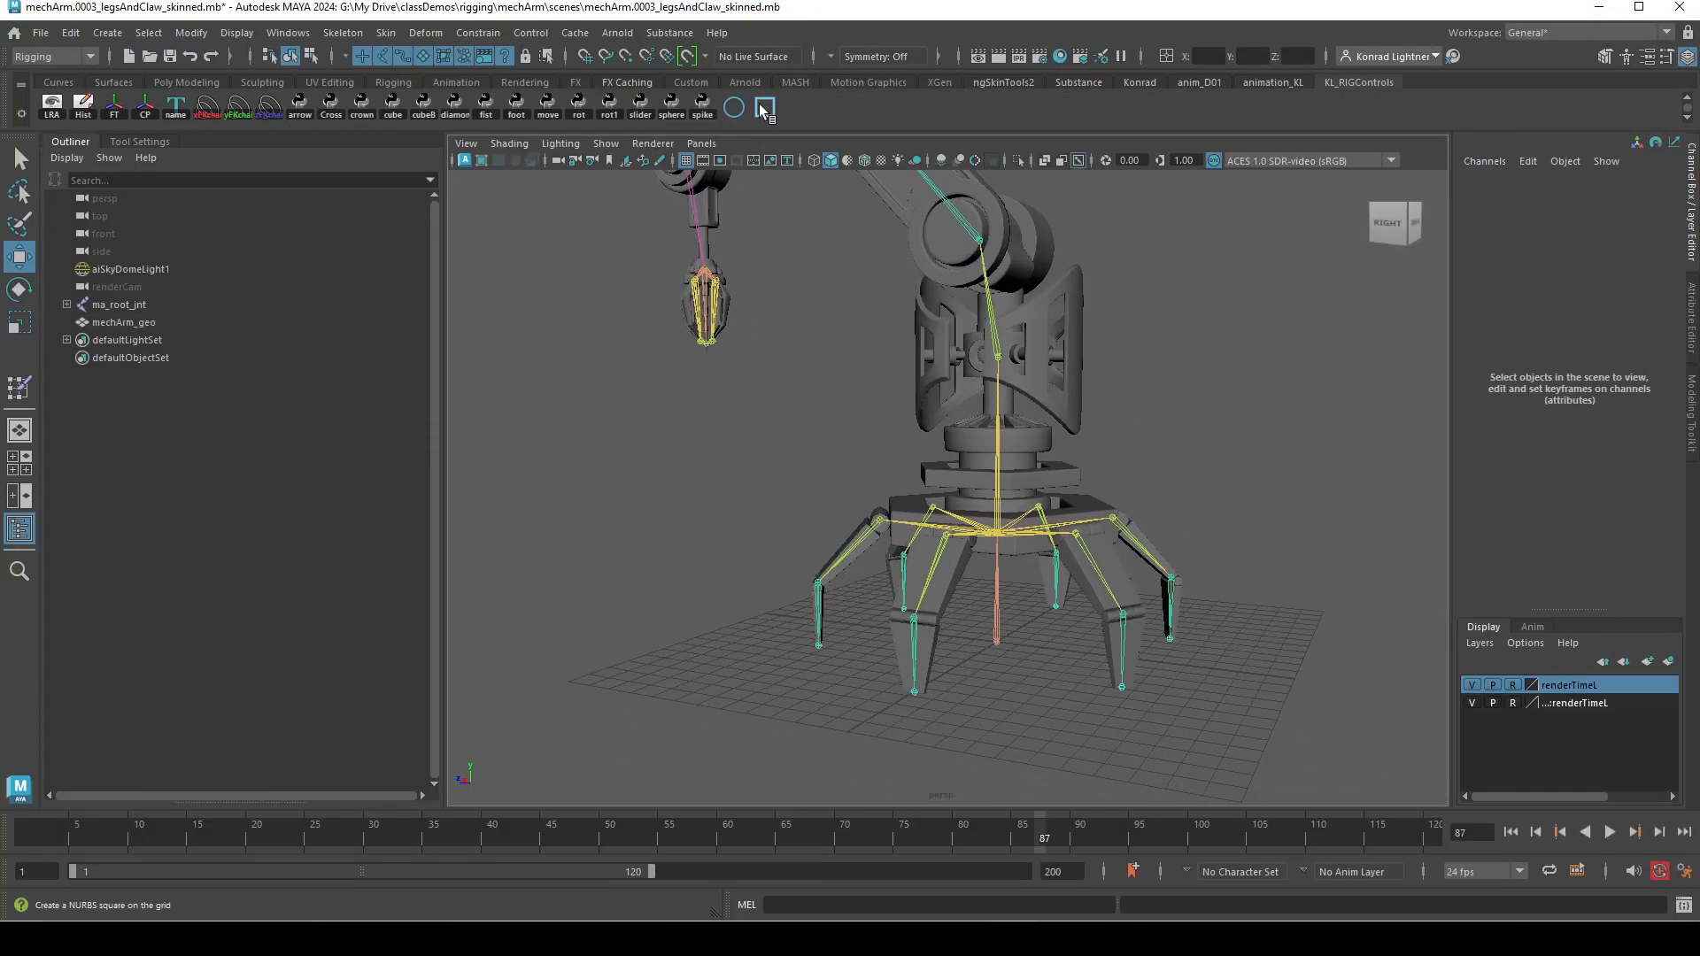
pyautogui.click(734, 107)
pyautogui.press('r')
pyautogui.moveTo(998, 644); pyautogui.dragTo(1276, 694)
pyautogui.click(1098, 750)
pyautogui.click(1231, 713)
pyautogui.press('w')
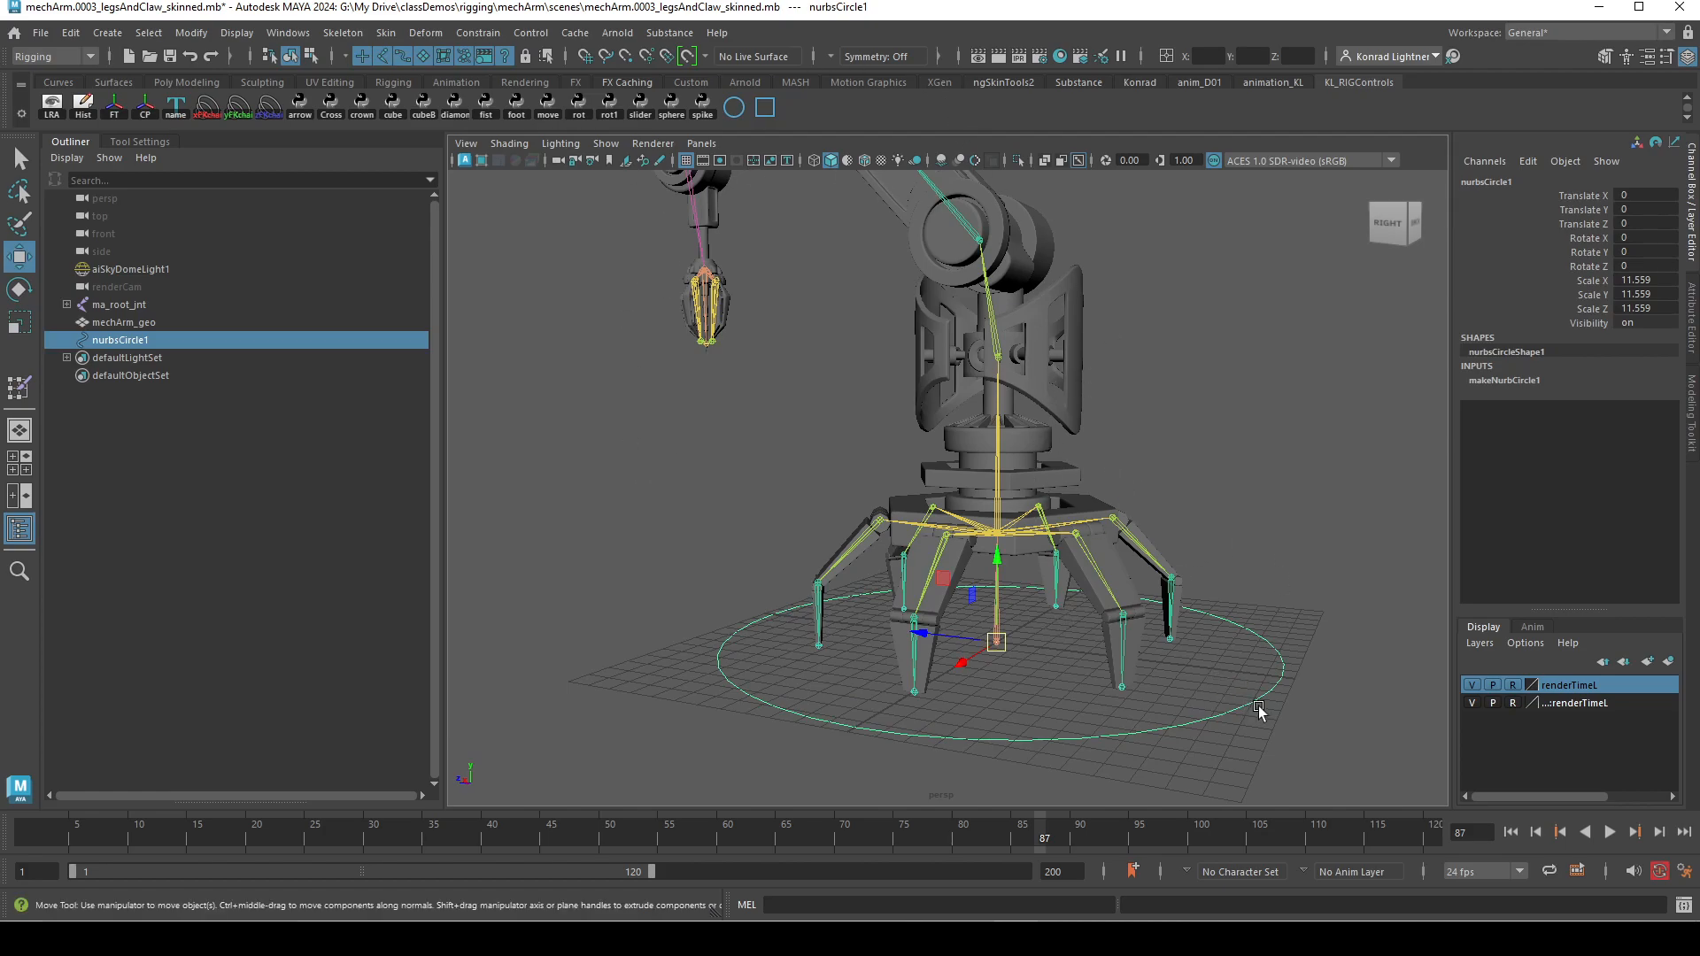
# Select the joint ma_legE_mid_jnt to compare its manipulators with the circle's, and delete the NURBS circle
pyautogui.click(1232, 524)
pyautogui.click(1281, 705)
pyautogui.click(1124, 614)
pyautogui.press('r')
pyautogui.press('w')
pyautogui.press('e')
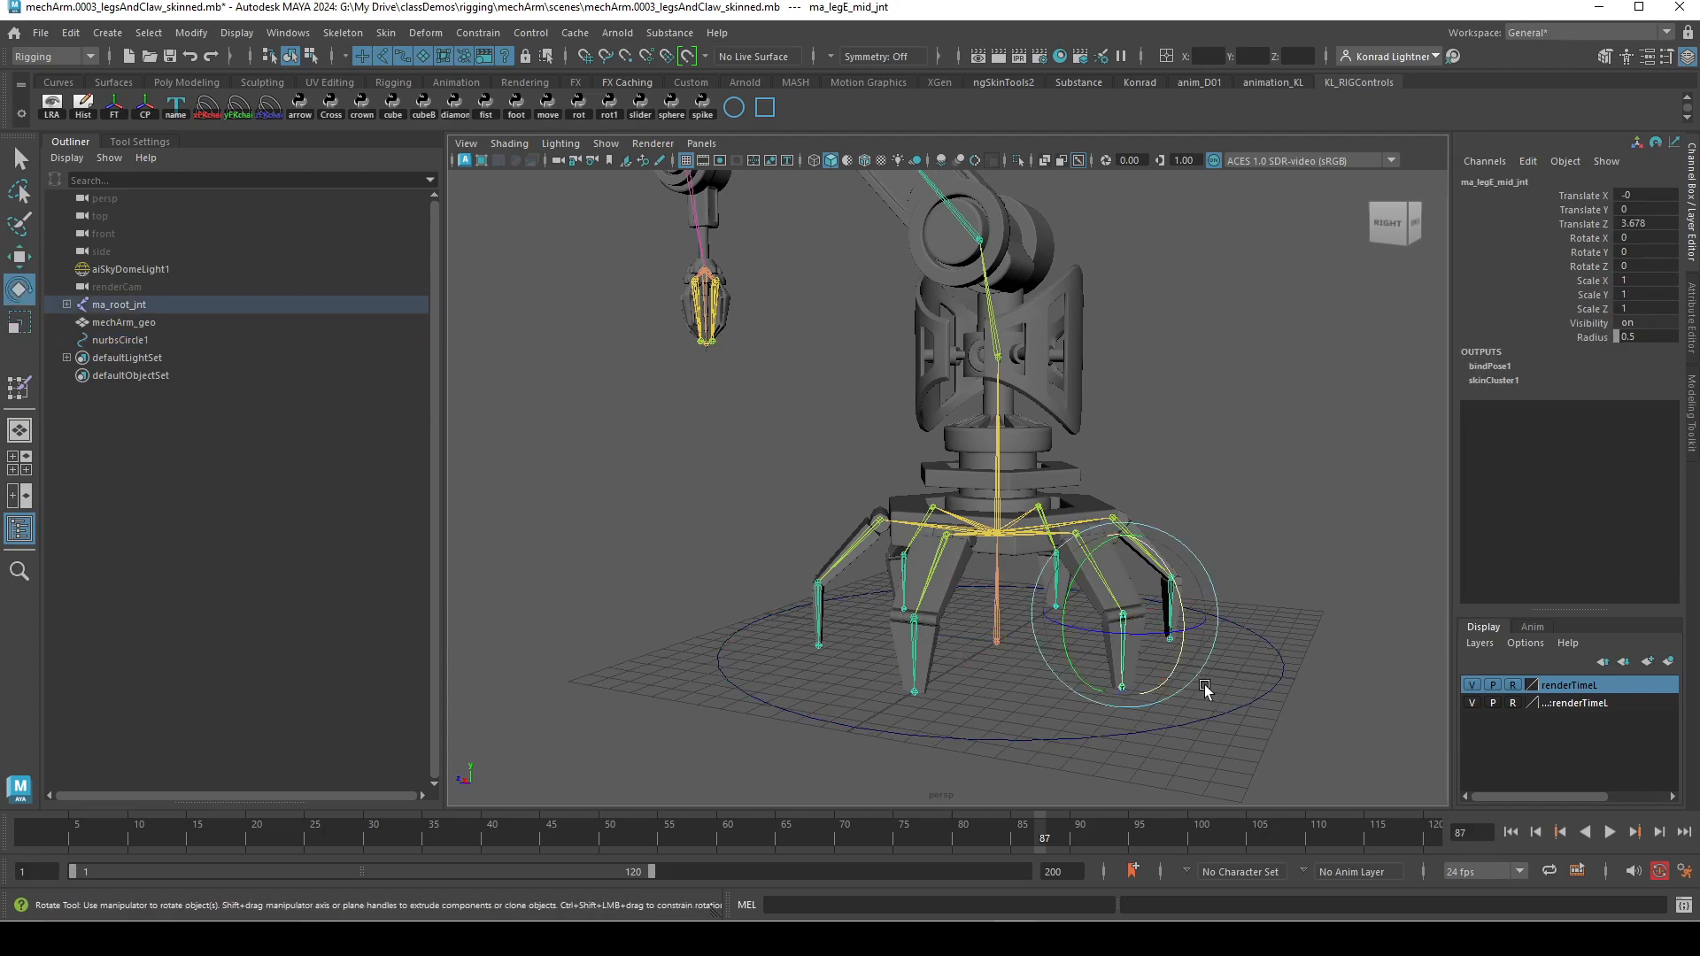
pyautogui.click(1346, 531)
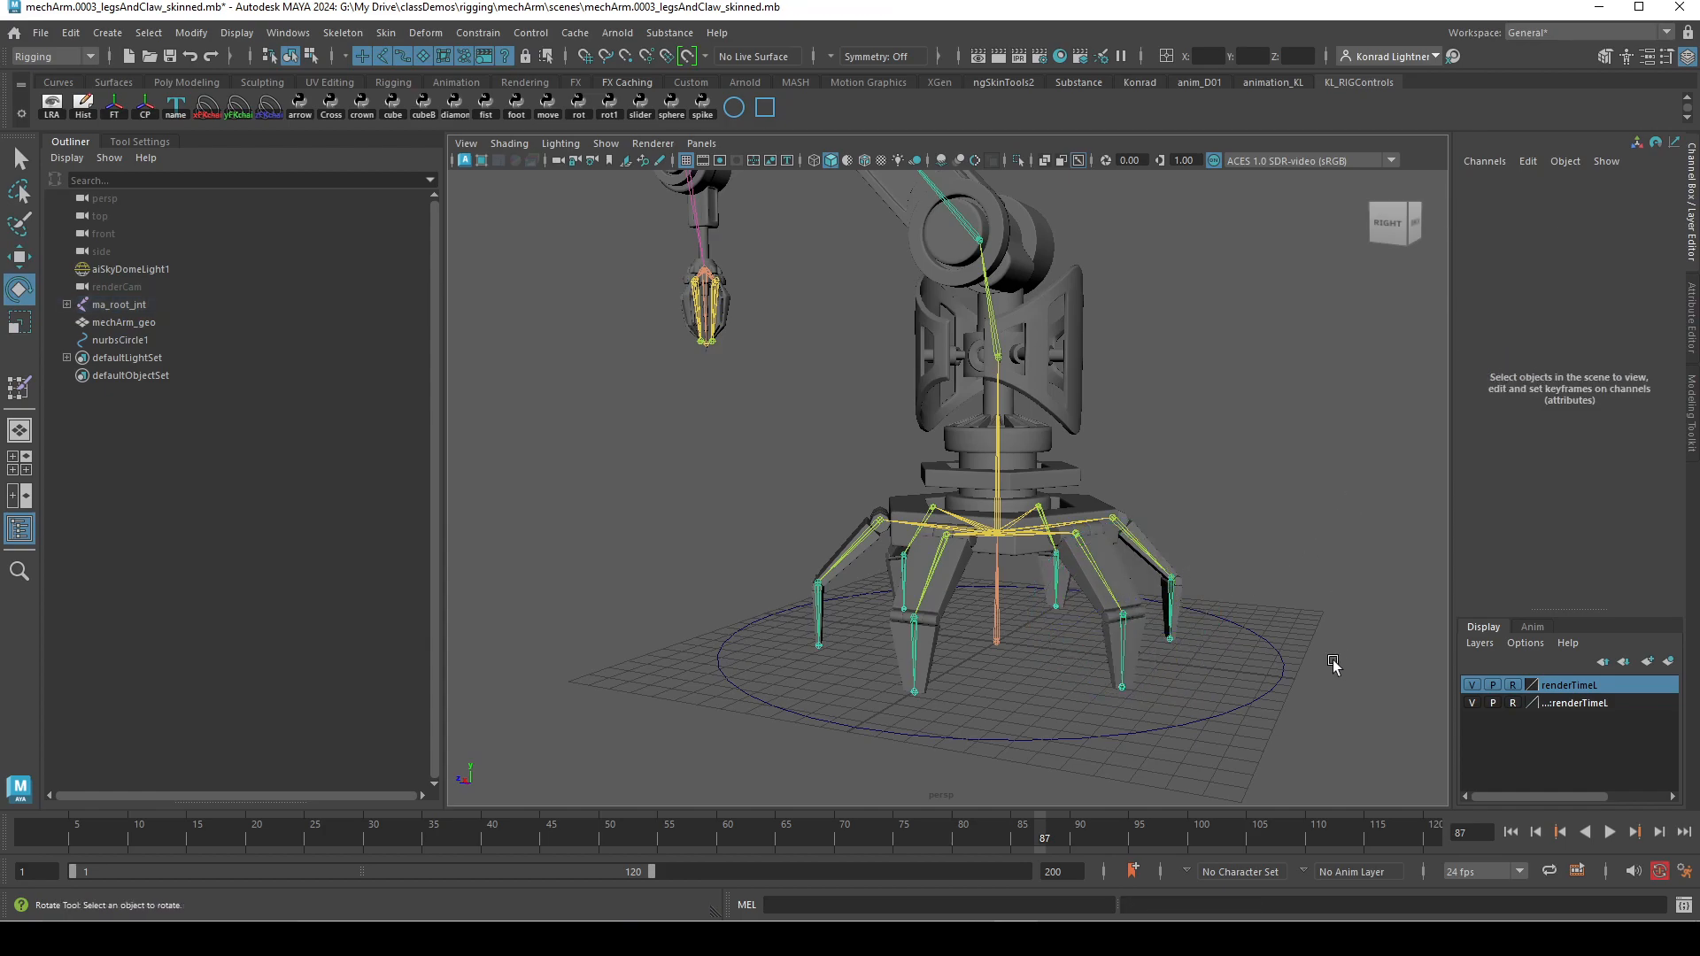
pyautogui.click(1269, 632)
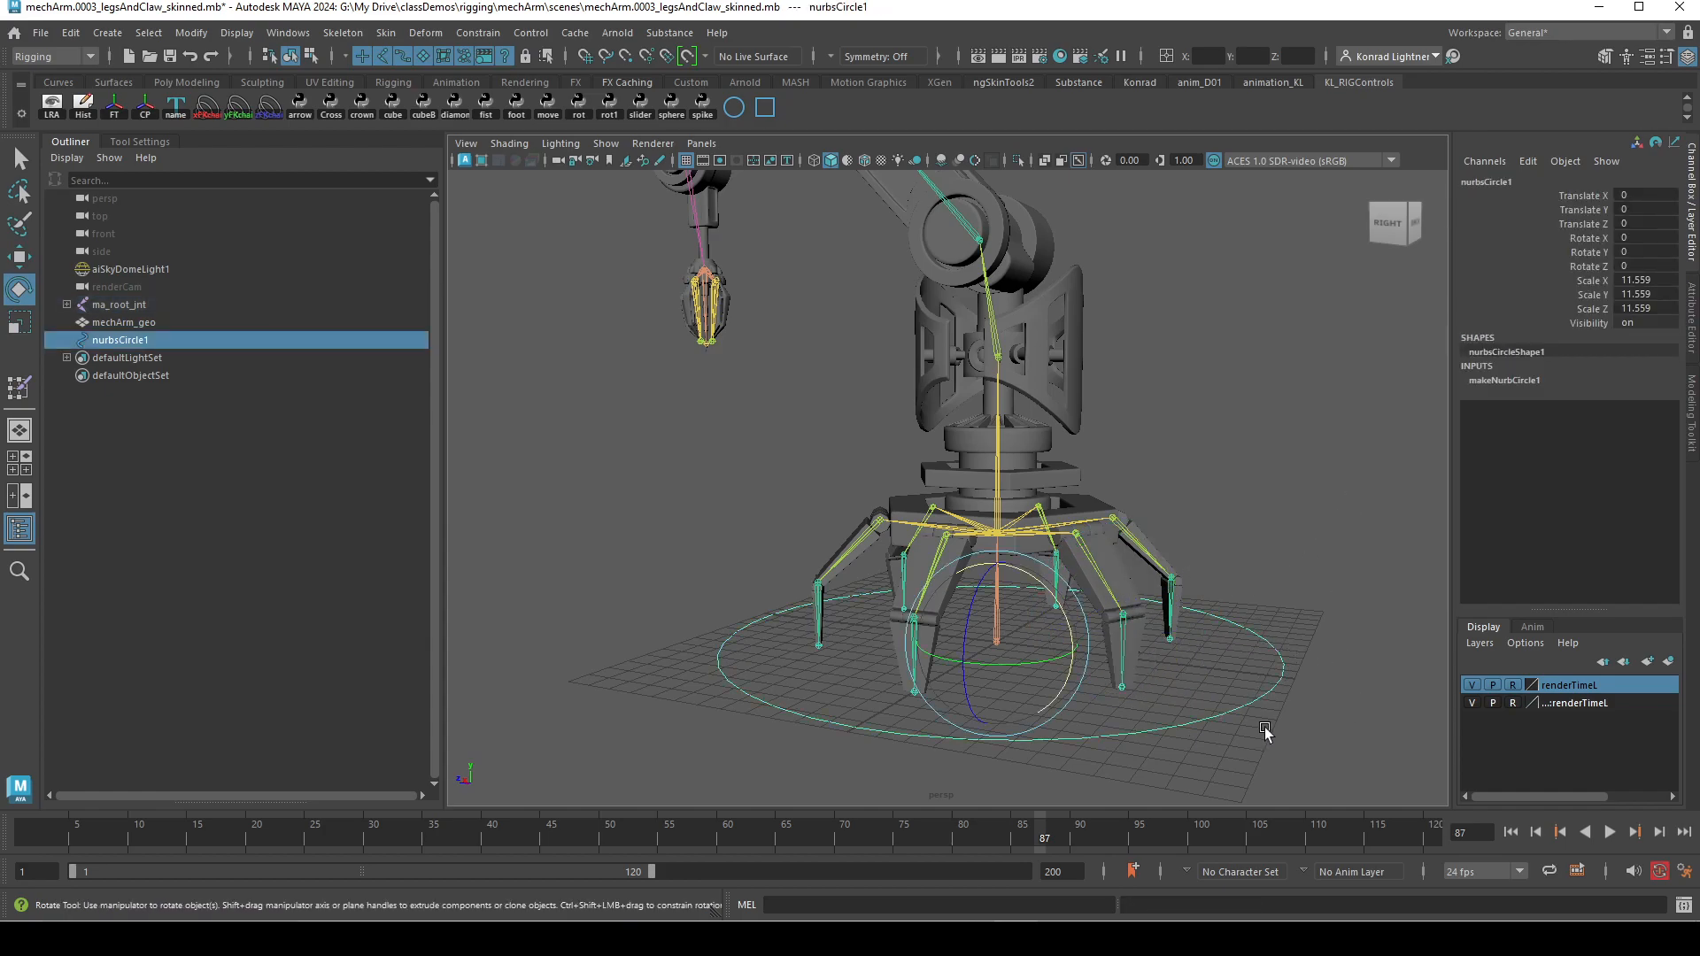
pyautogui.press('Delete')
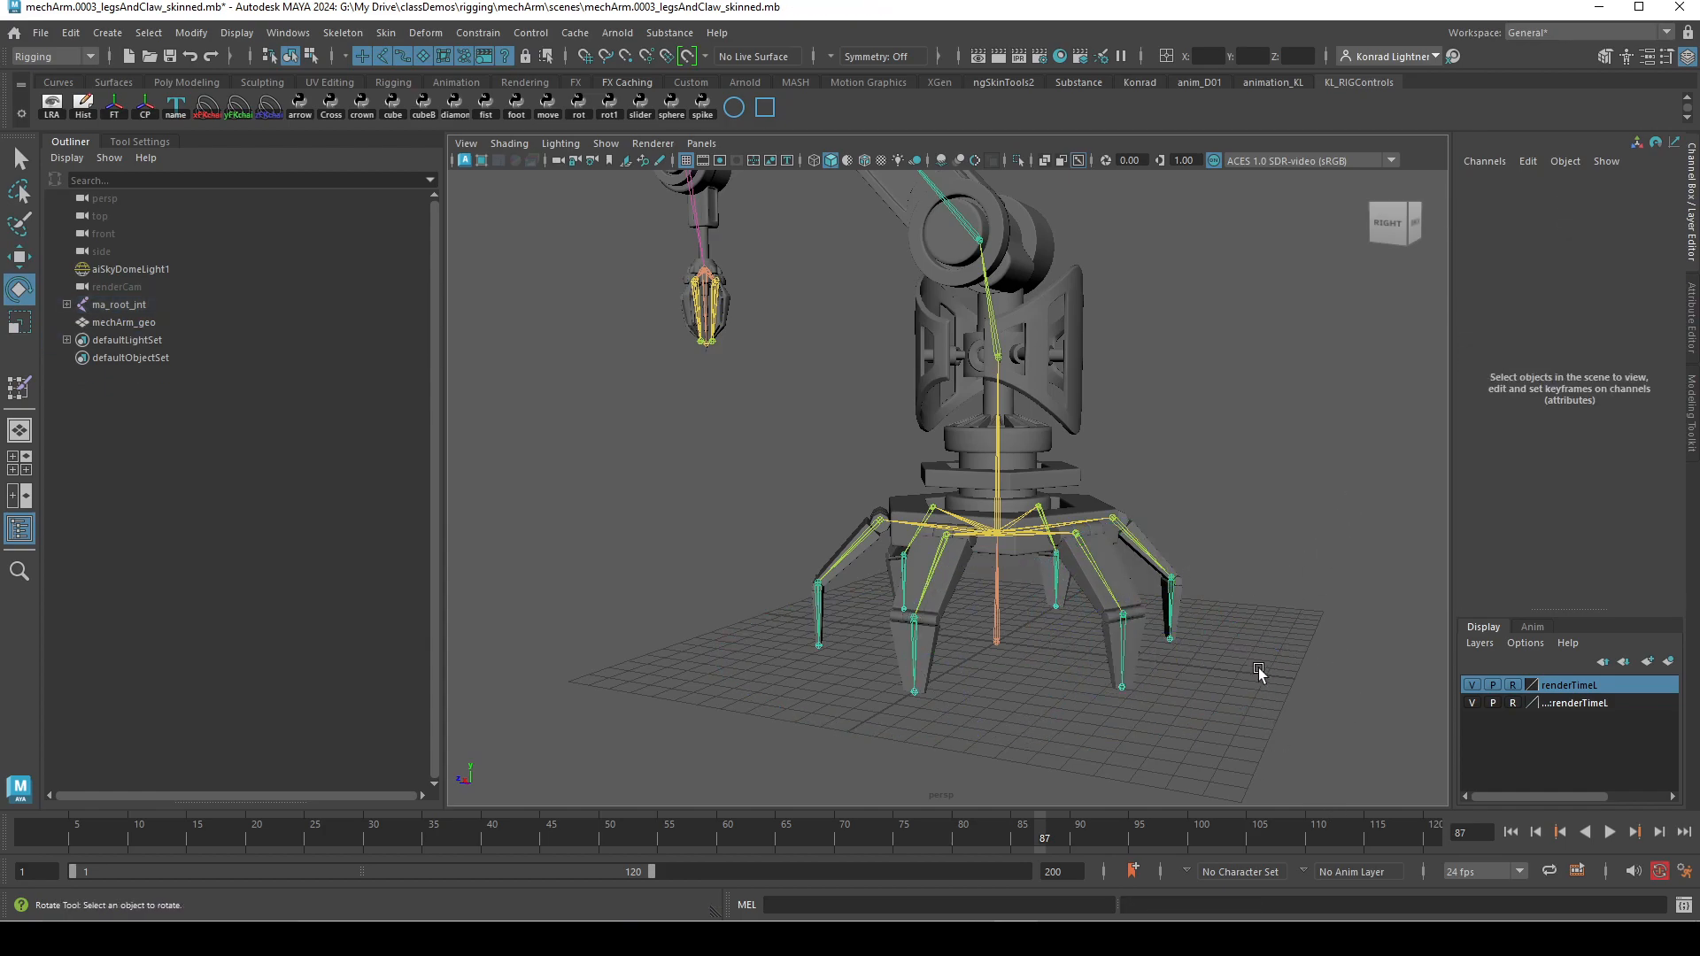
# Select the joint ma_baseB_jnt to examine its channel values and look over the mech arm's joint hierarchy
pyautogui.click(998, 350)
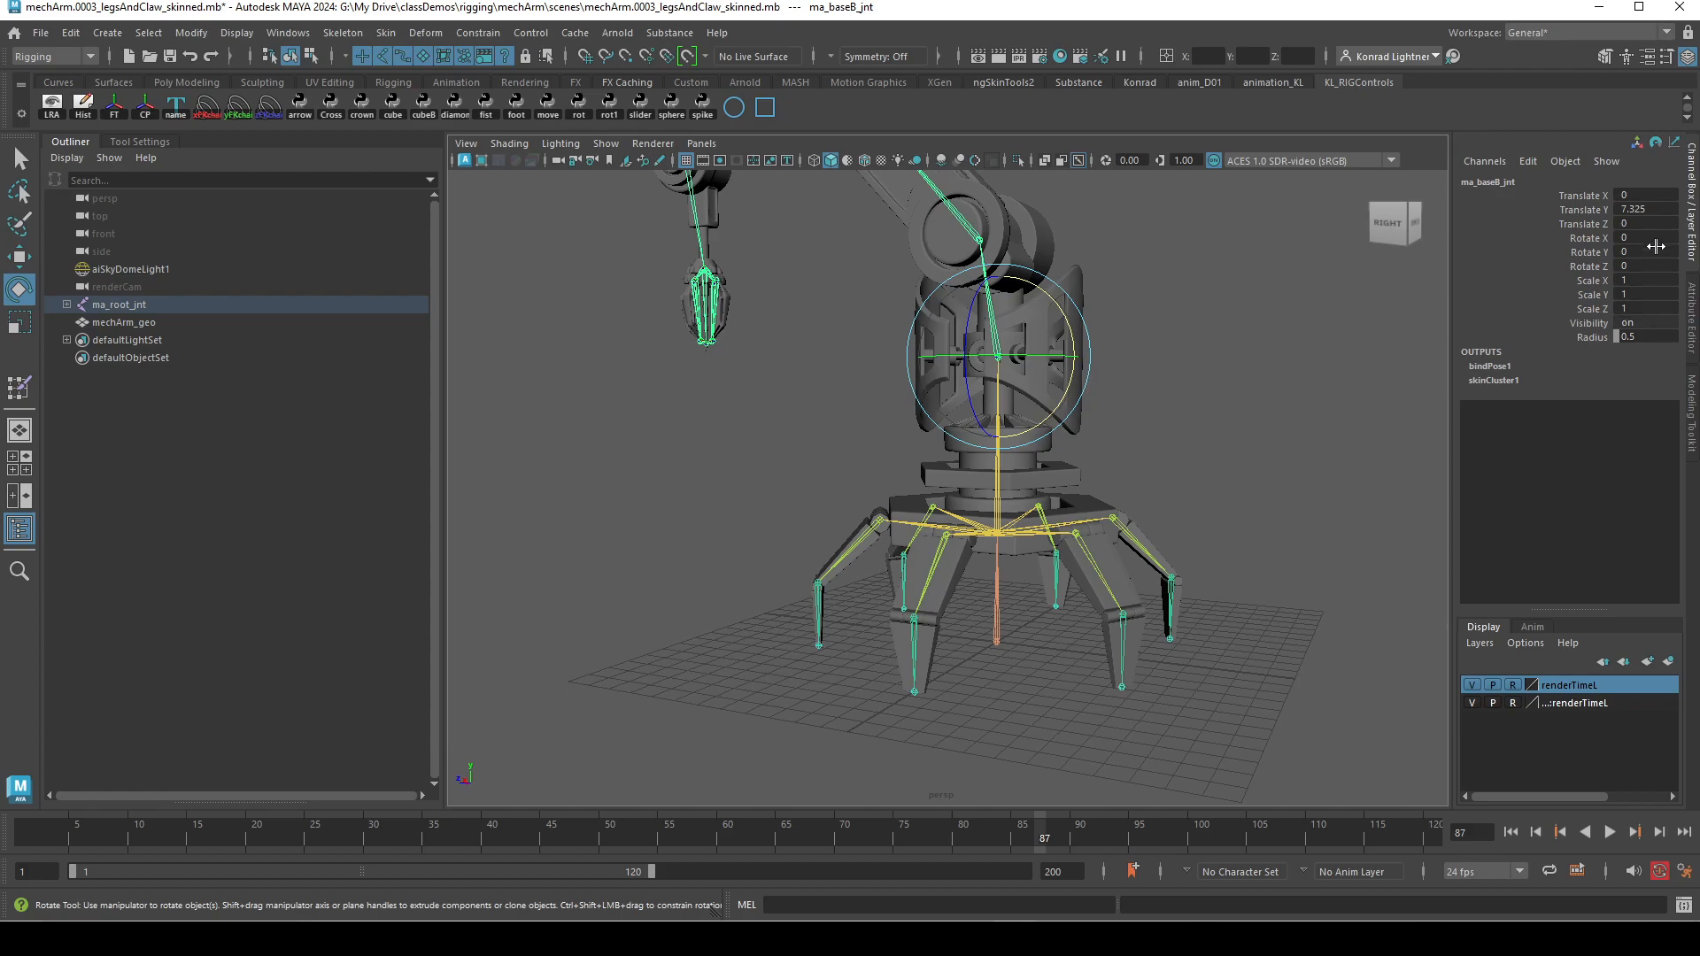
pyautogui.click(1202, 489)
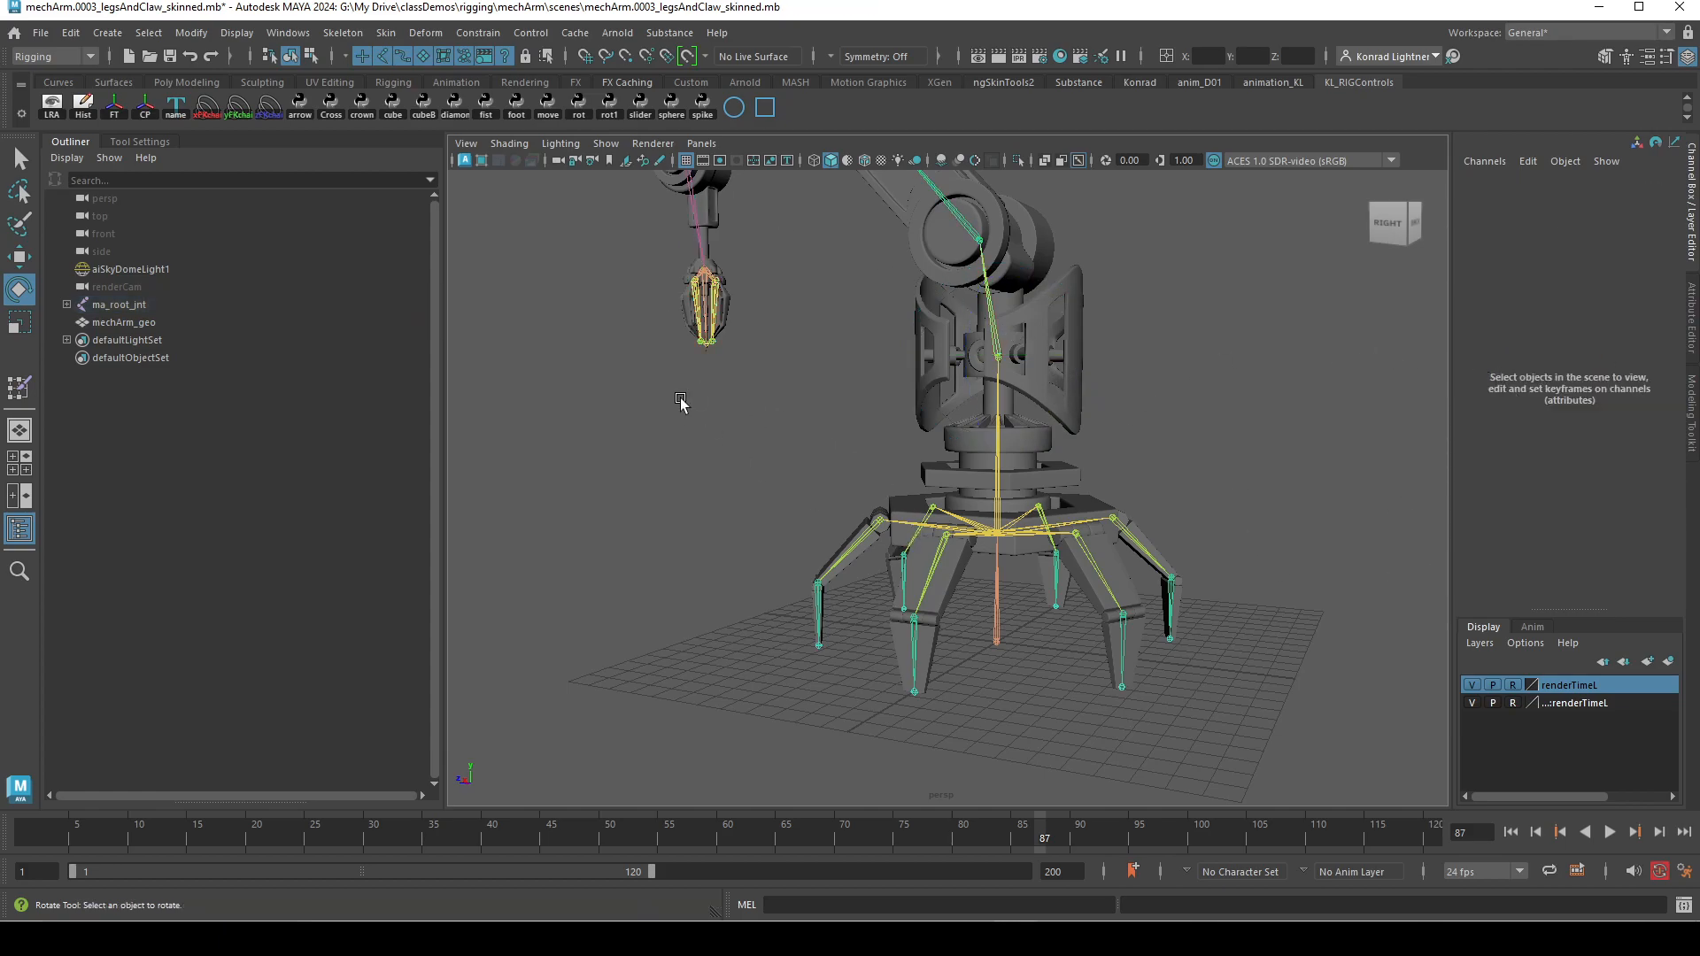
pyautogui.click(1001, 312)
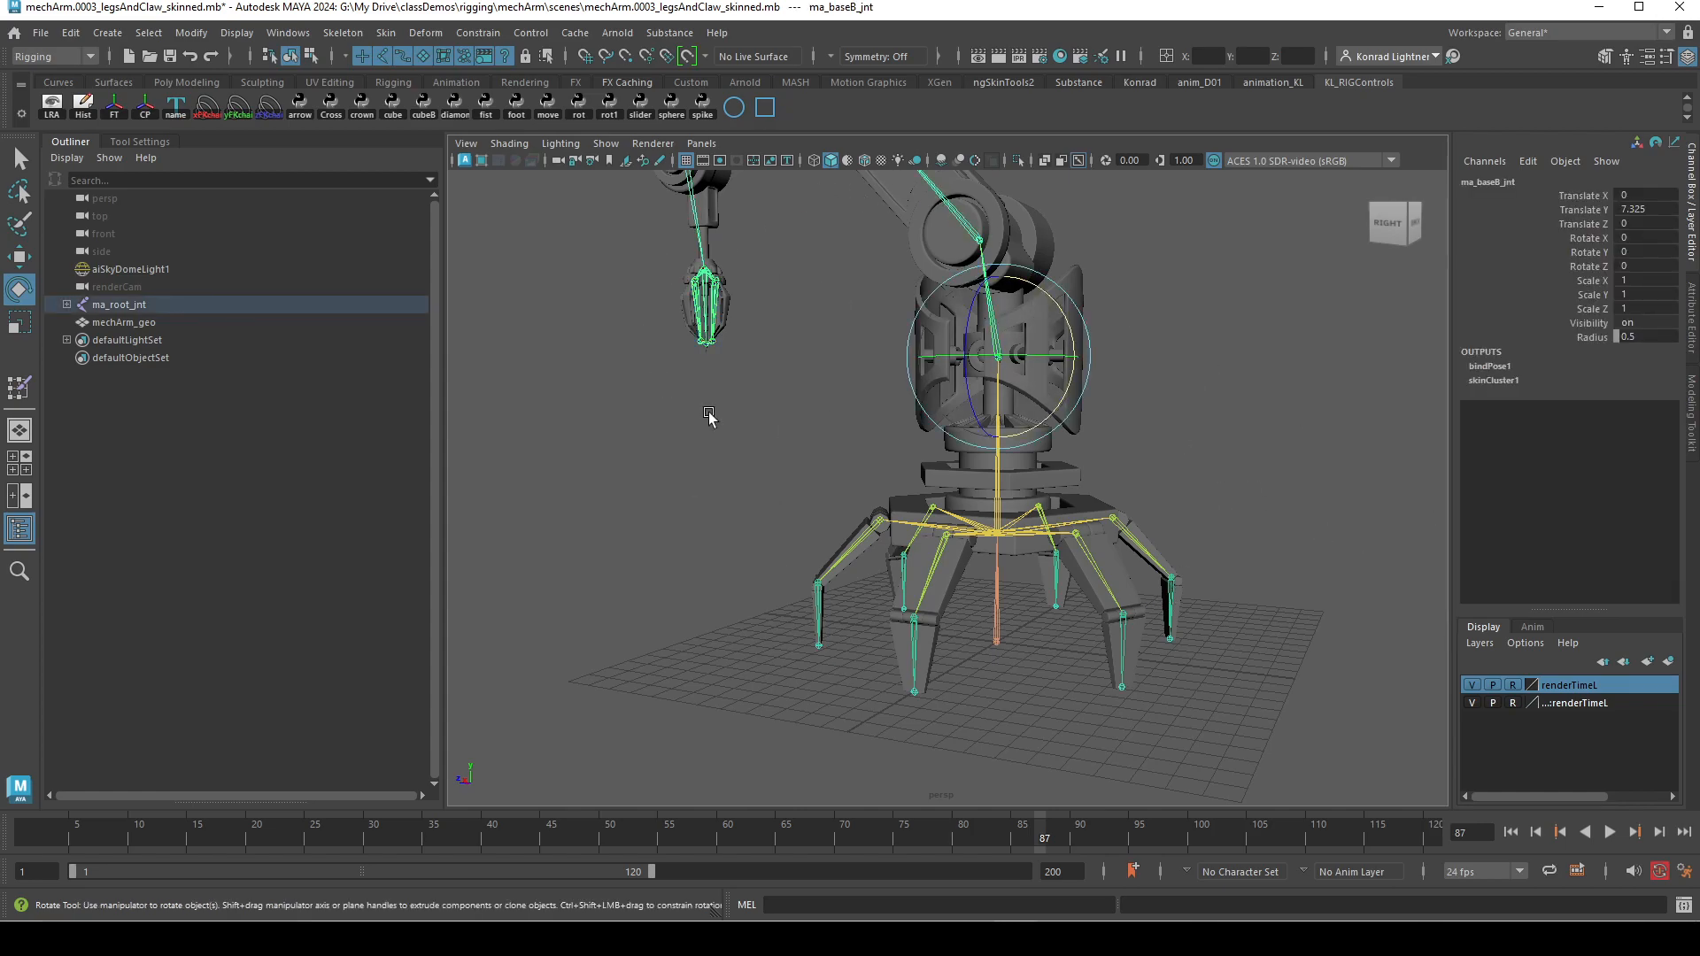
pyautogui.keyDown('alt'); pyautogui.moveTo(808, 490); pyautogui.dragTo(1181, 460); pyautogui.keyUp('alt')
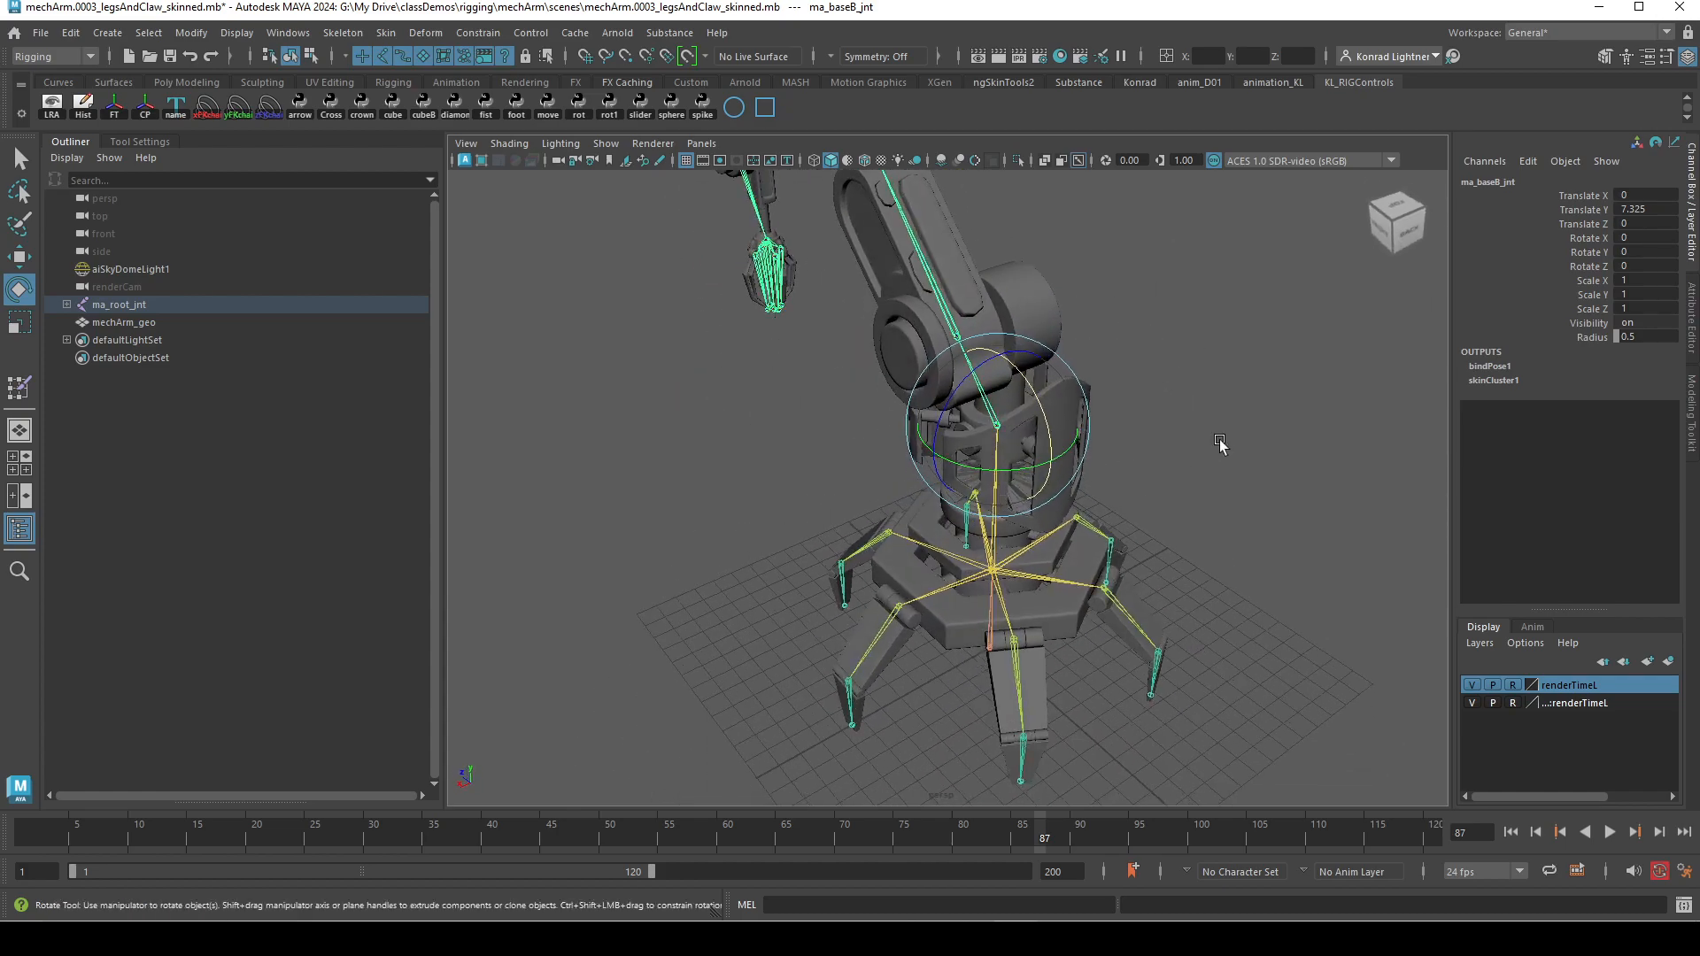
pyautogui.click(1077, 348)
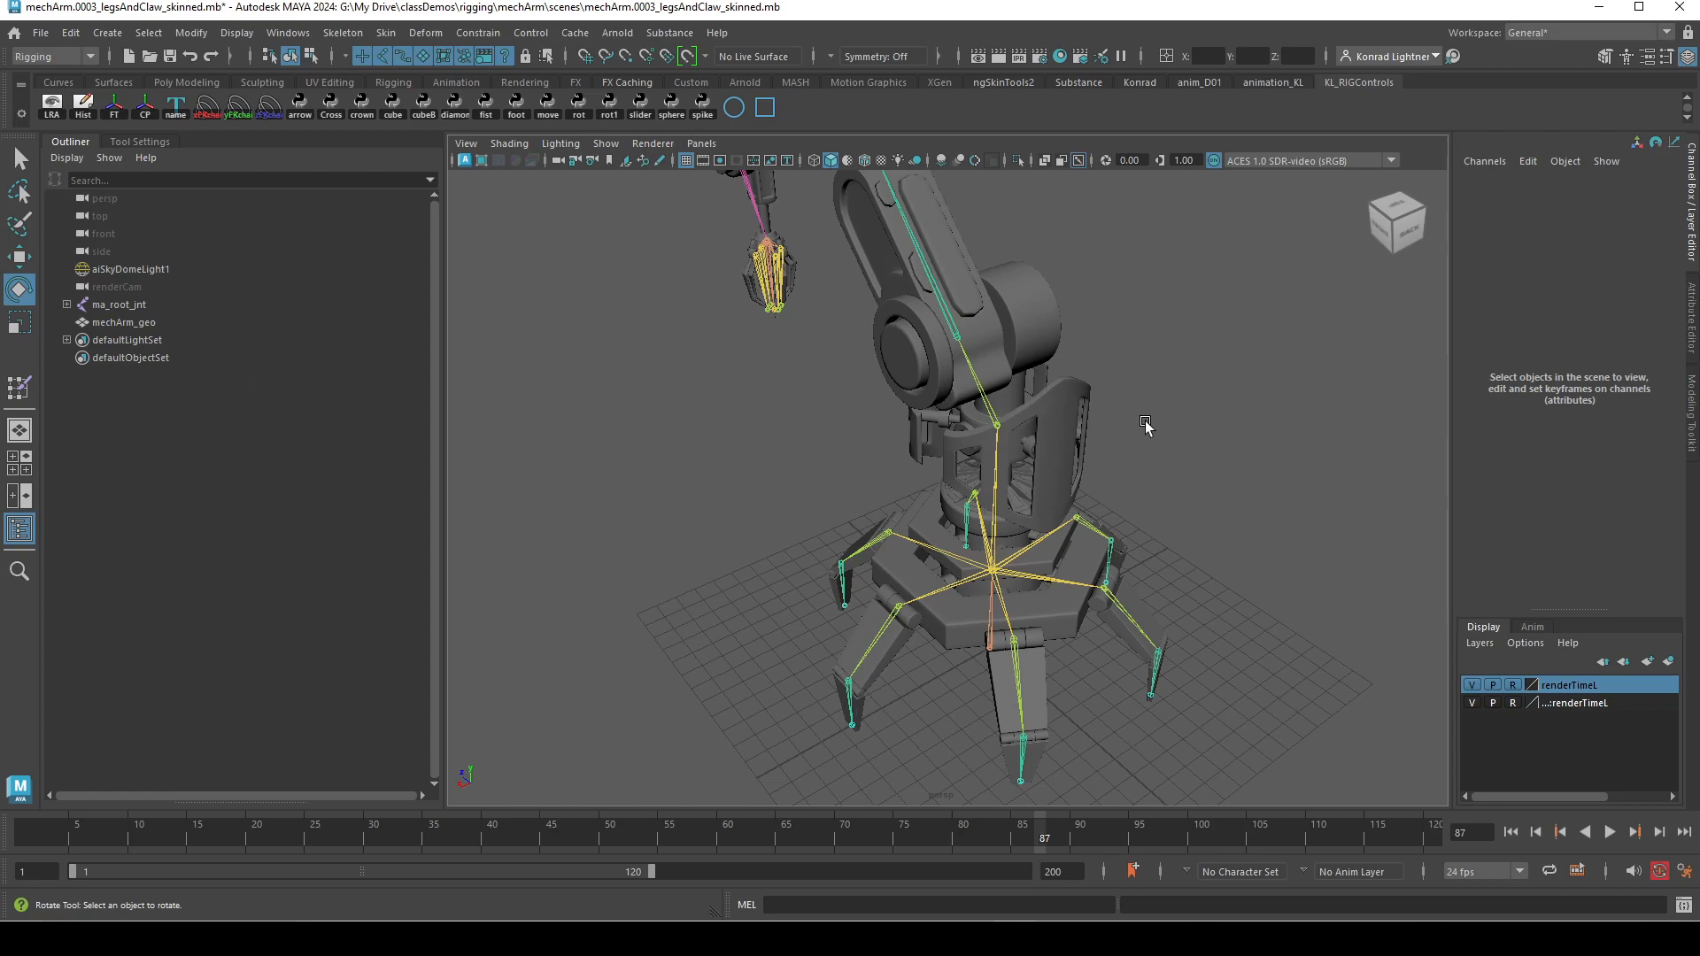
pyautogui.keyDown('alt'); pyautogui.moveTo(1260, 496); pyautogui.dragTo(1208, 533, button='right'); pyautogui.keyUp('alt')
pyautogui.keyDown('alt'); pyautogui.moveTo(1071, 528); pyautogui.dragTo(1156, 479); pyautogui.keyUp('alt')
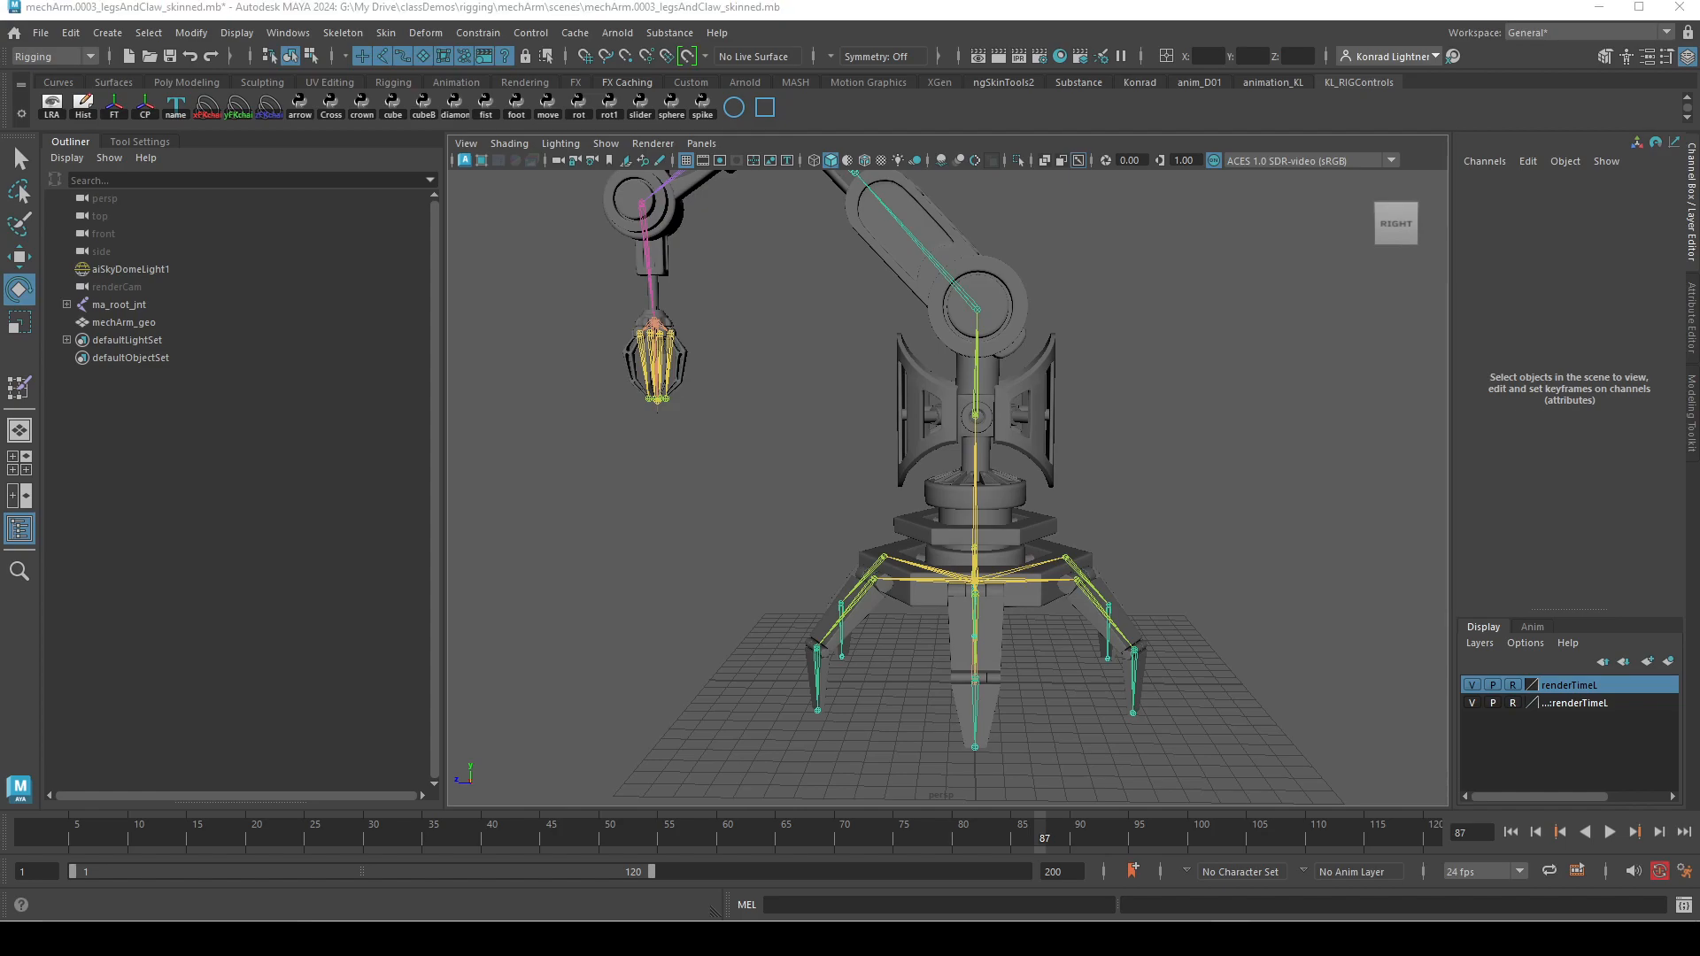
# Switch to the rigging notes in the browser and read through the Checklist of Every Control
pyautogui.moveTo(0, 474); pyautogui.dragTo(381, 2)
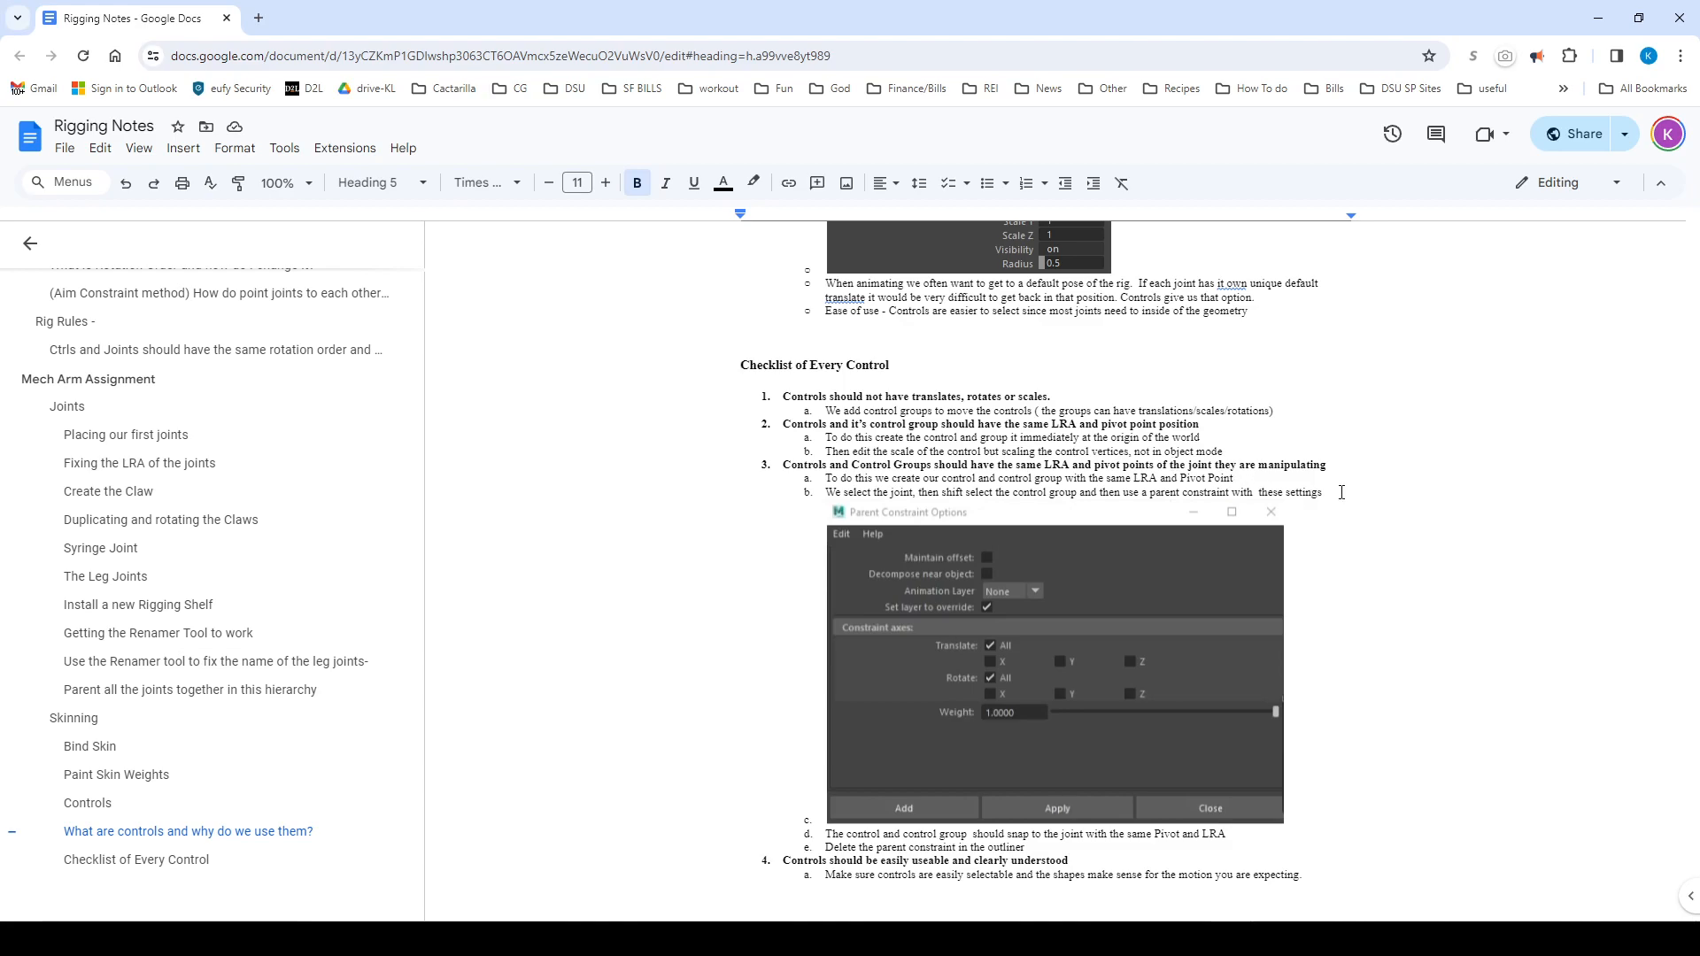
pyautogui.moveTo(1368, 20); pyautogui.dragTo(1699, 32)
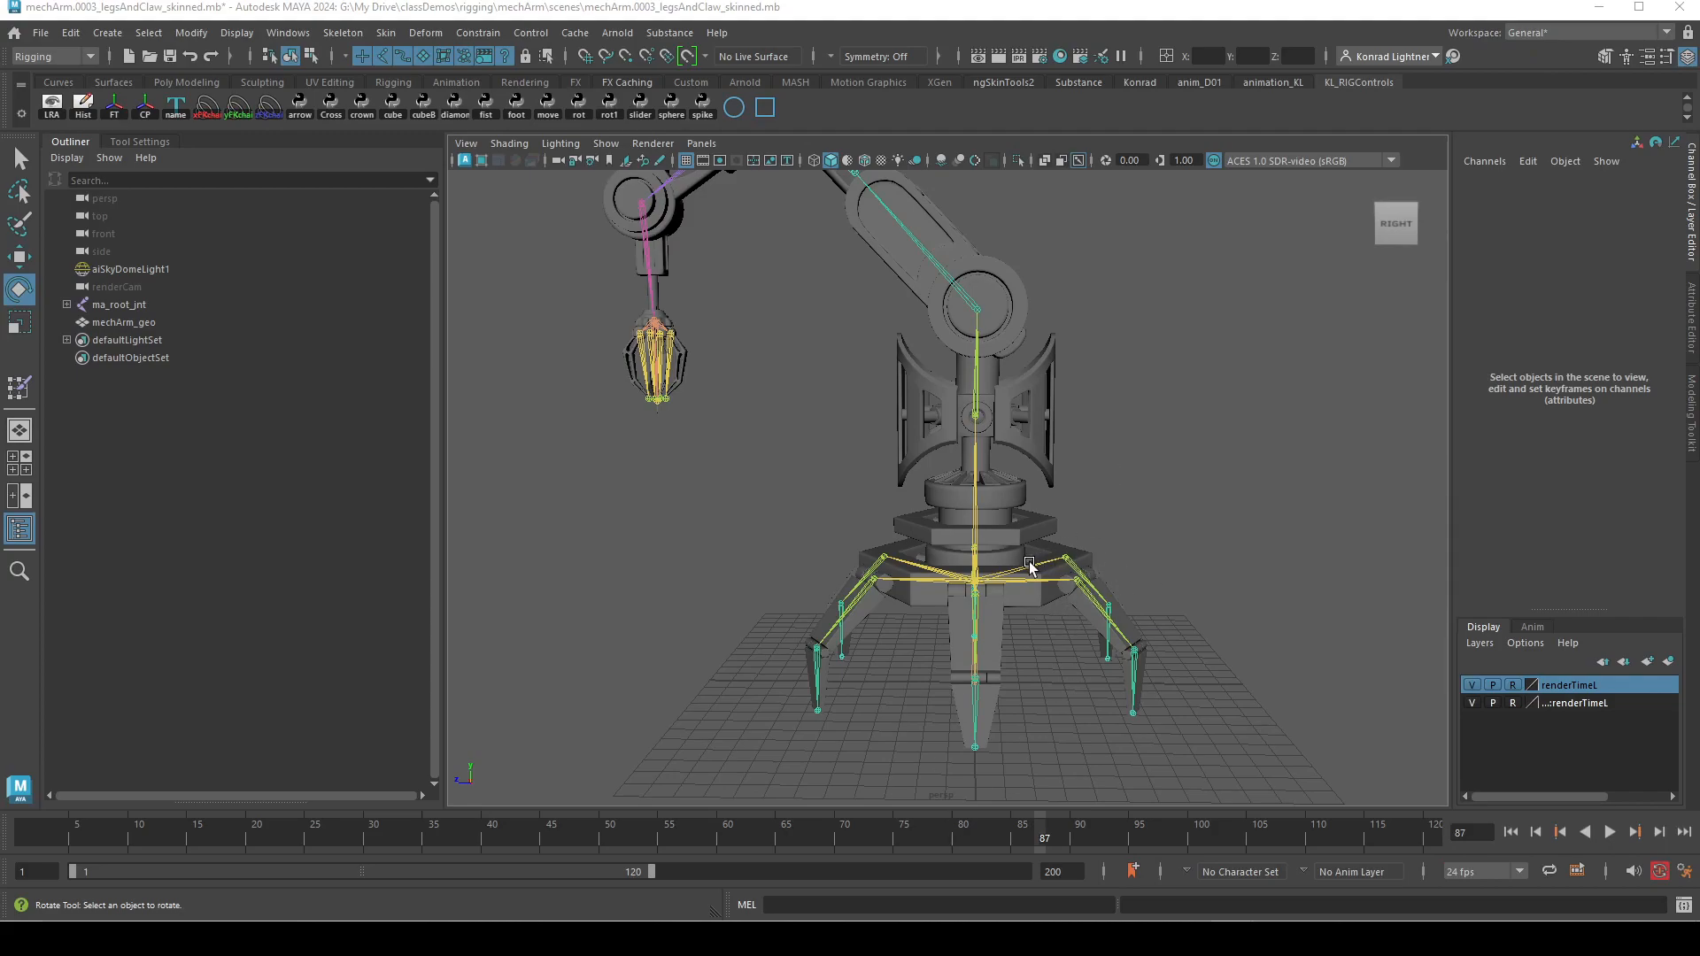
pyautogui.hotkey('alt', 'Tab')
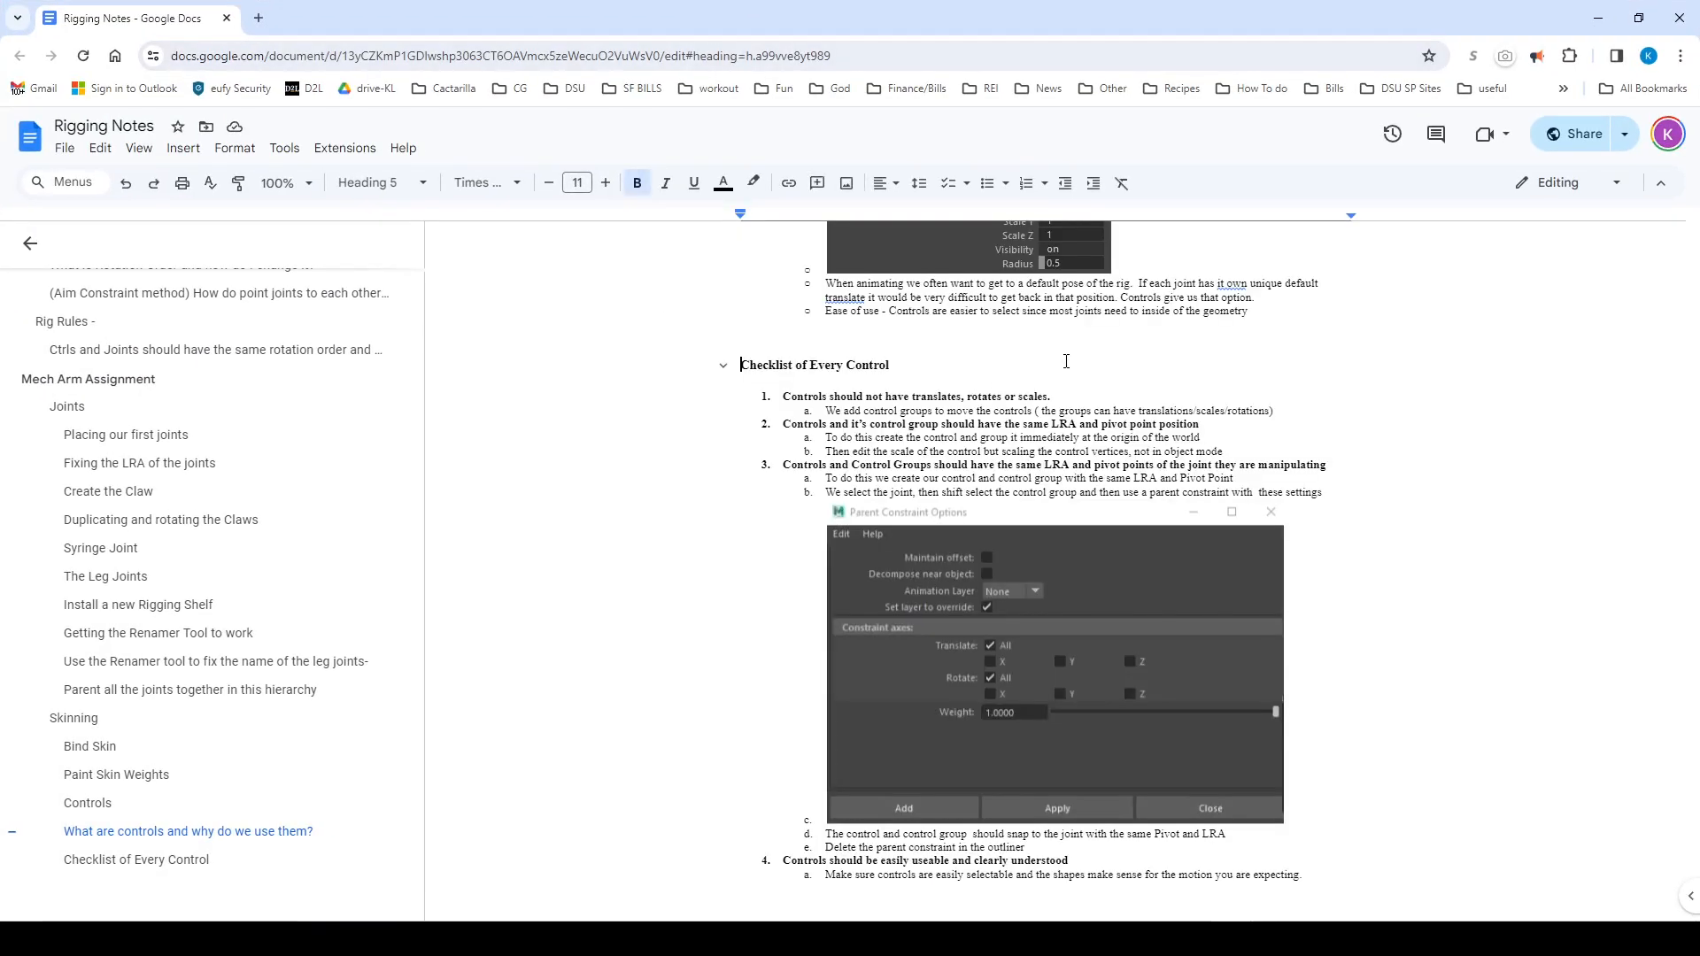
pyautogui.scroll(-1, 1423, 476)
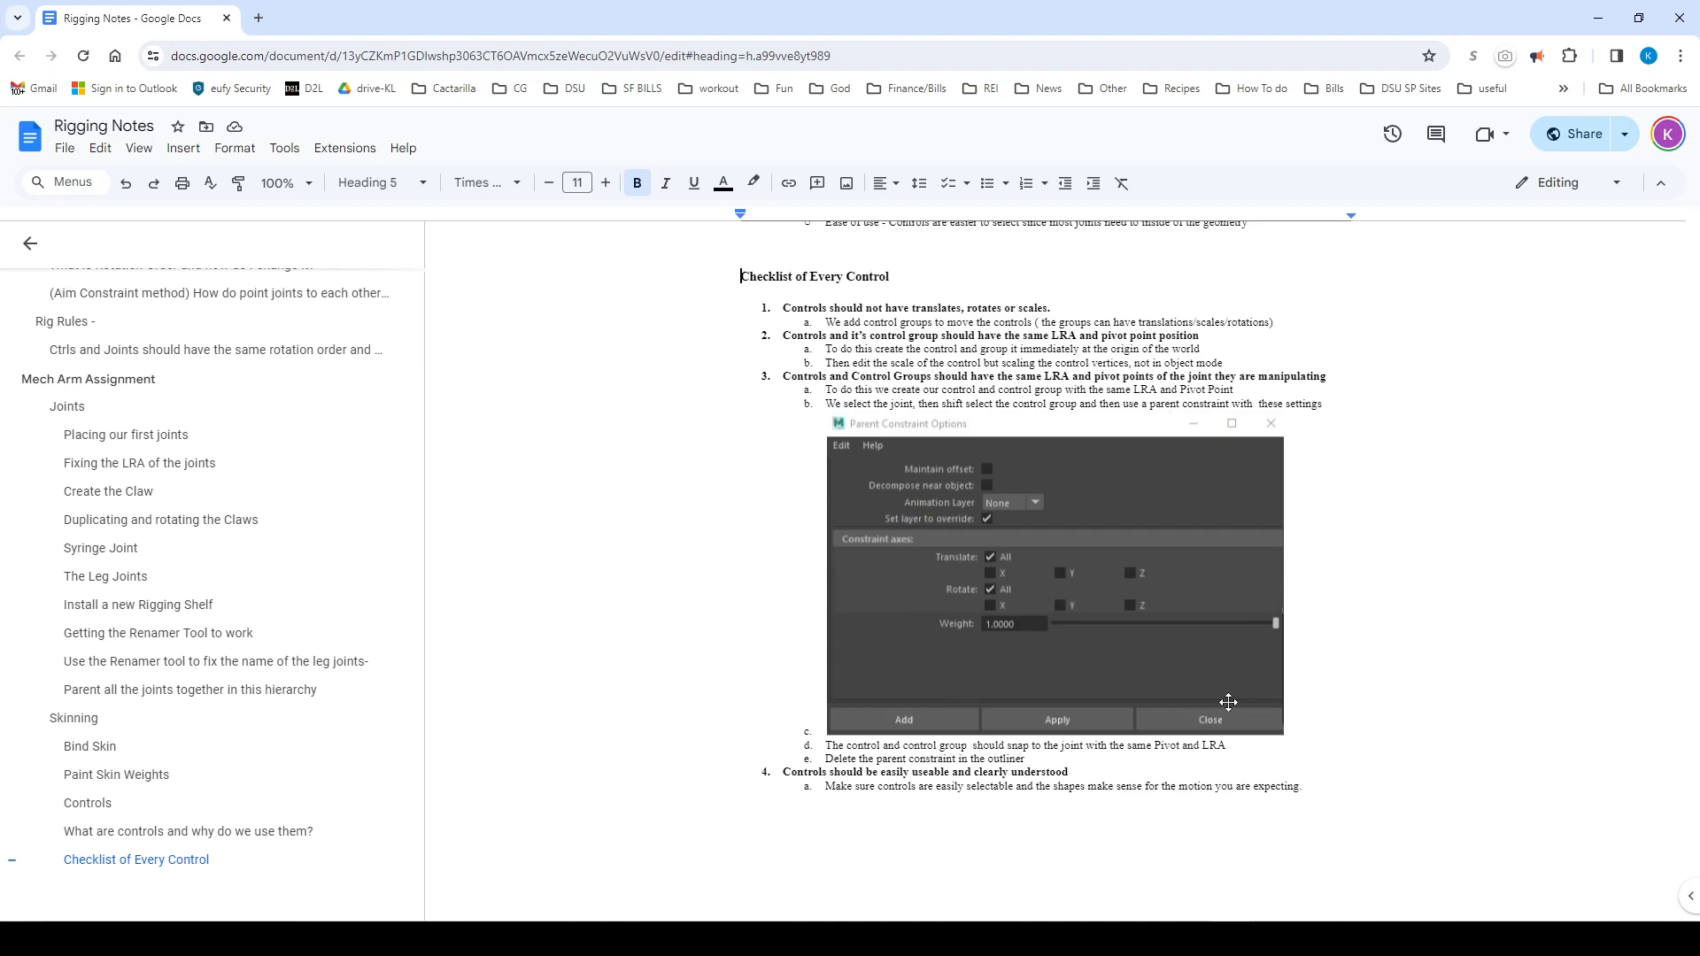
pyautogui.scroll(-1, 837, 752)
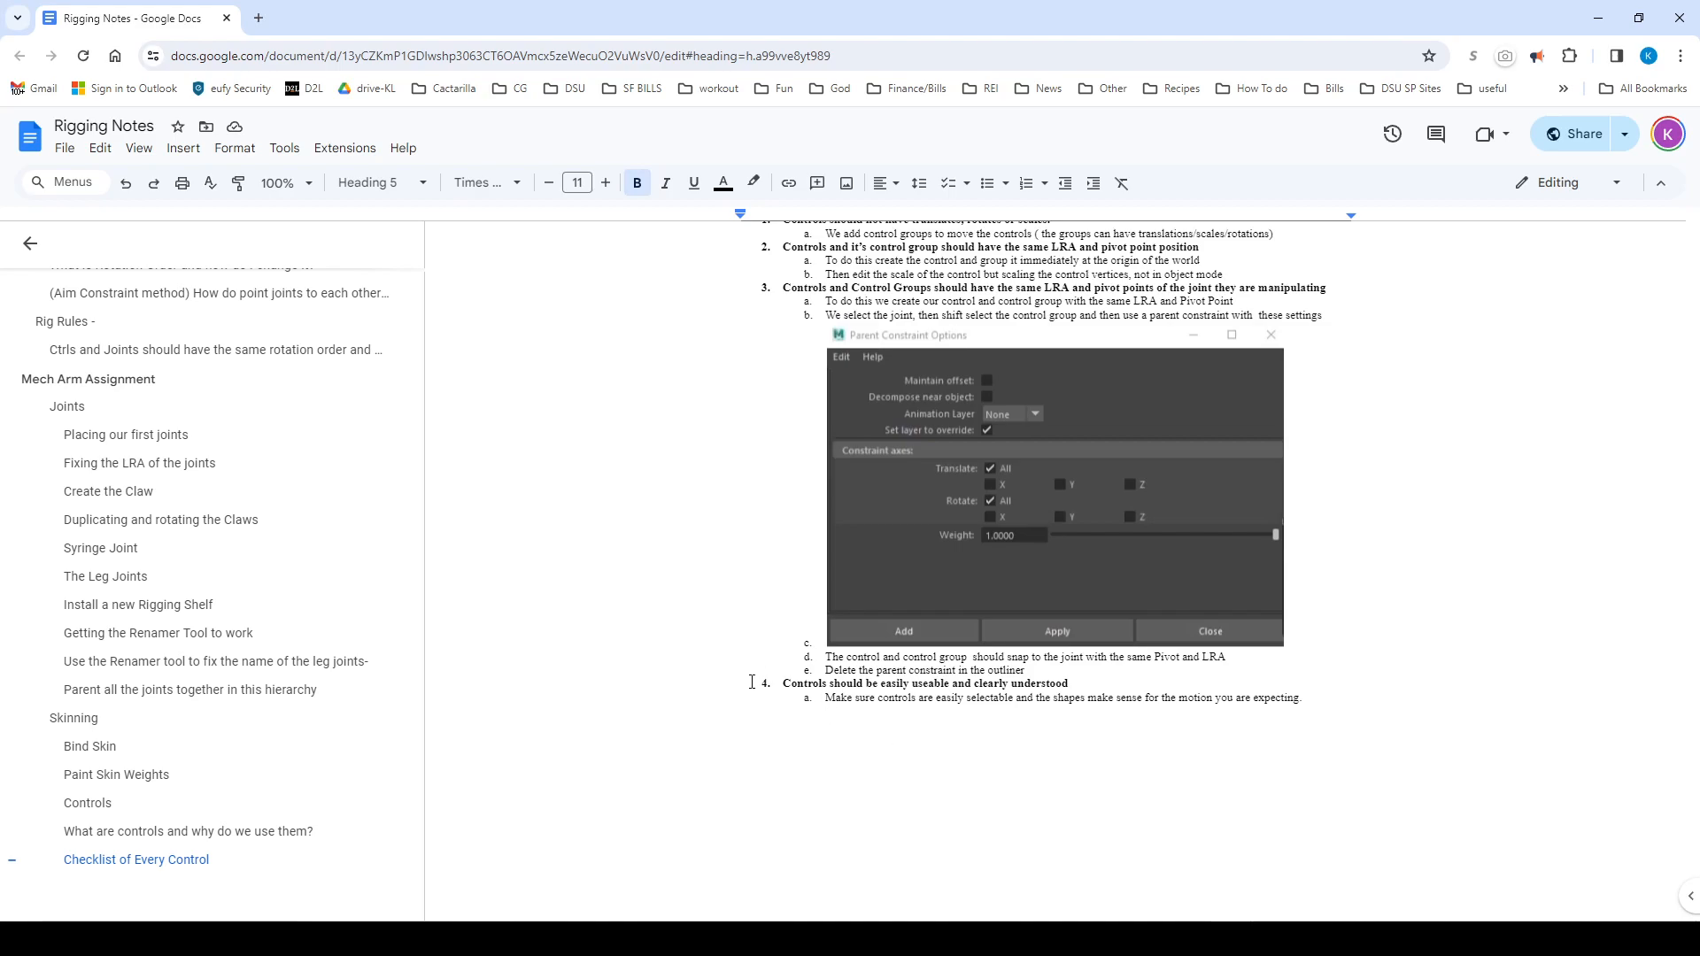
# Return to Maya and create a NURBS circle at the world origin
pyautogui.click(1598, 18)
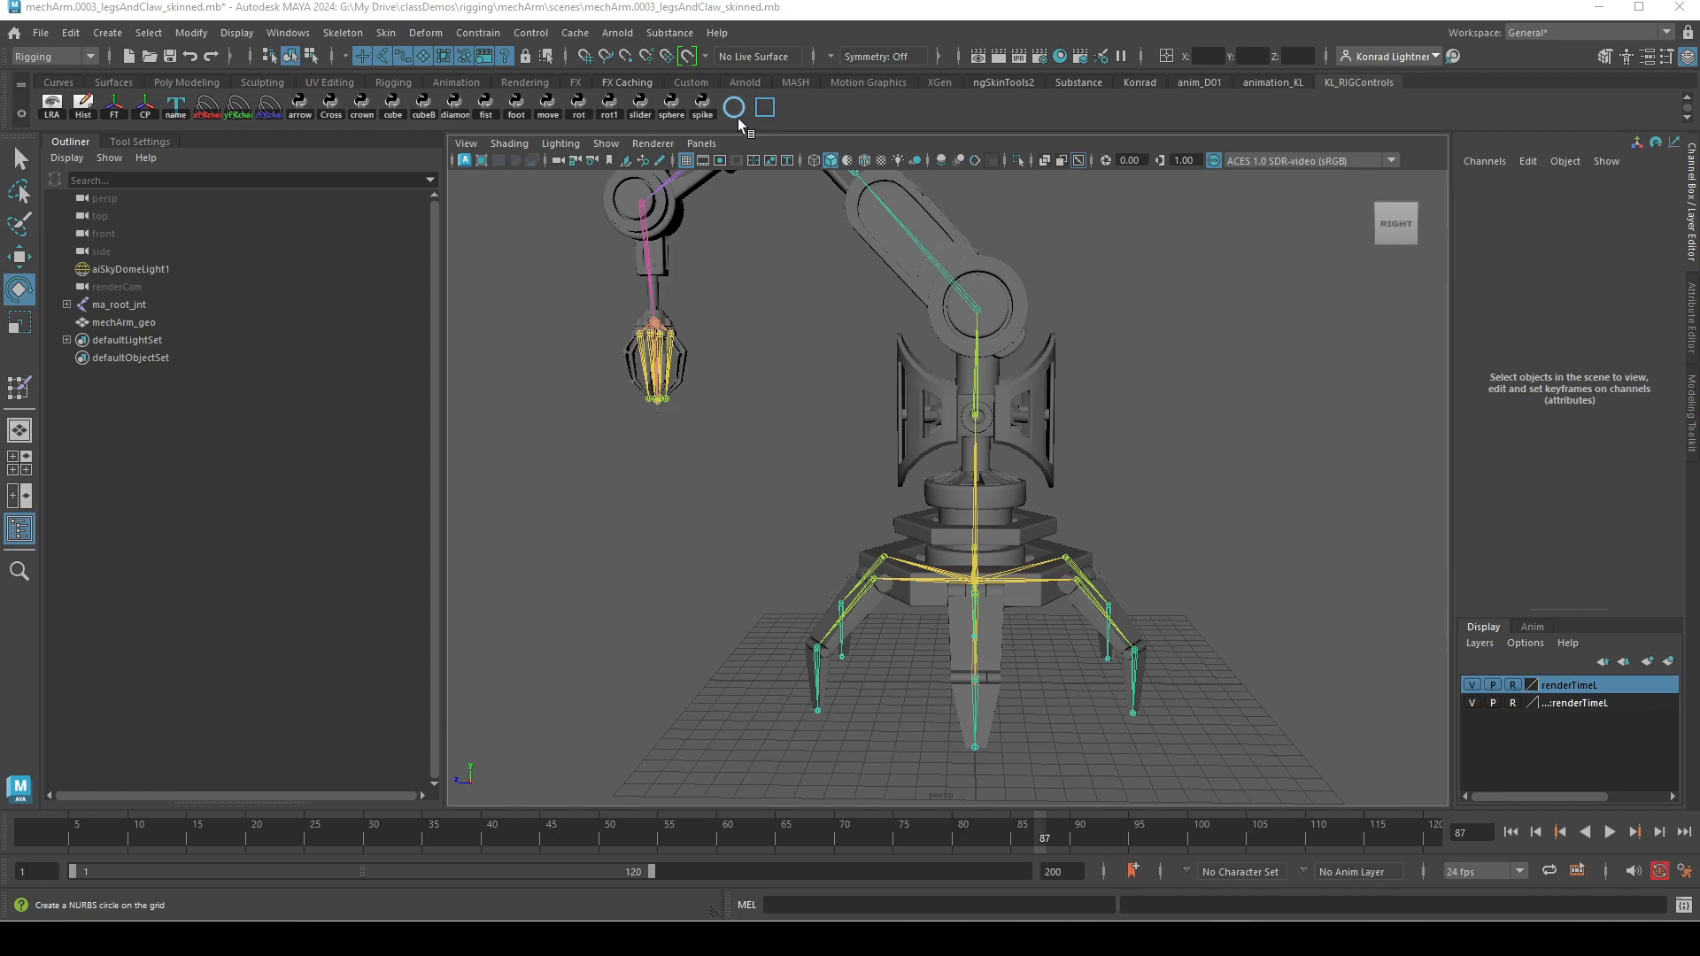
pyautogui.click(104, 33)
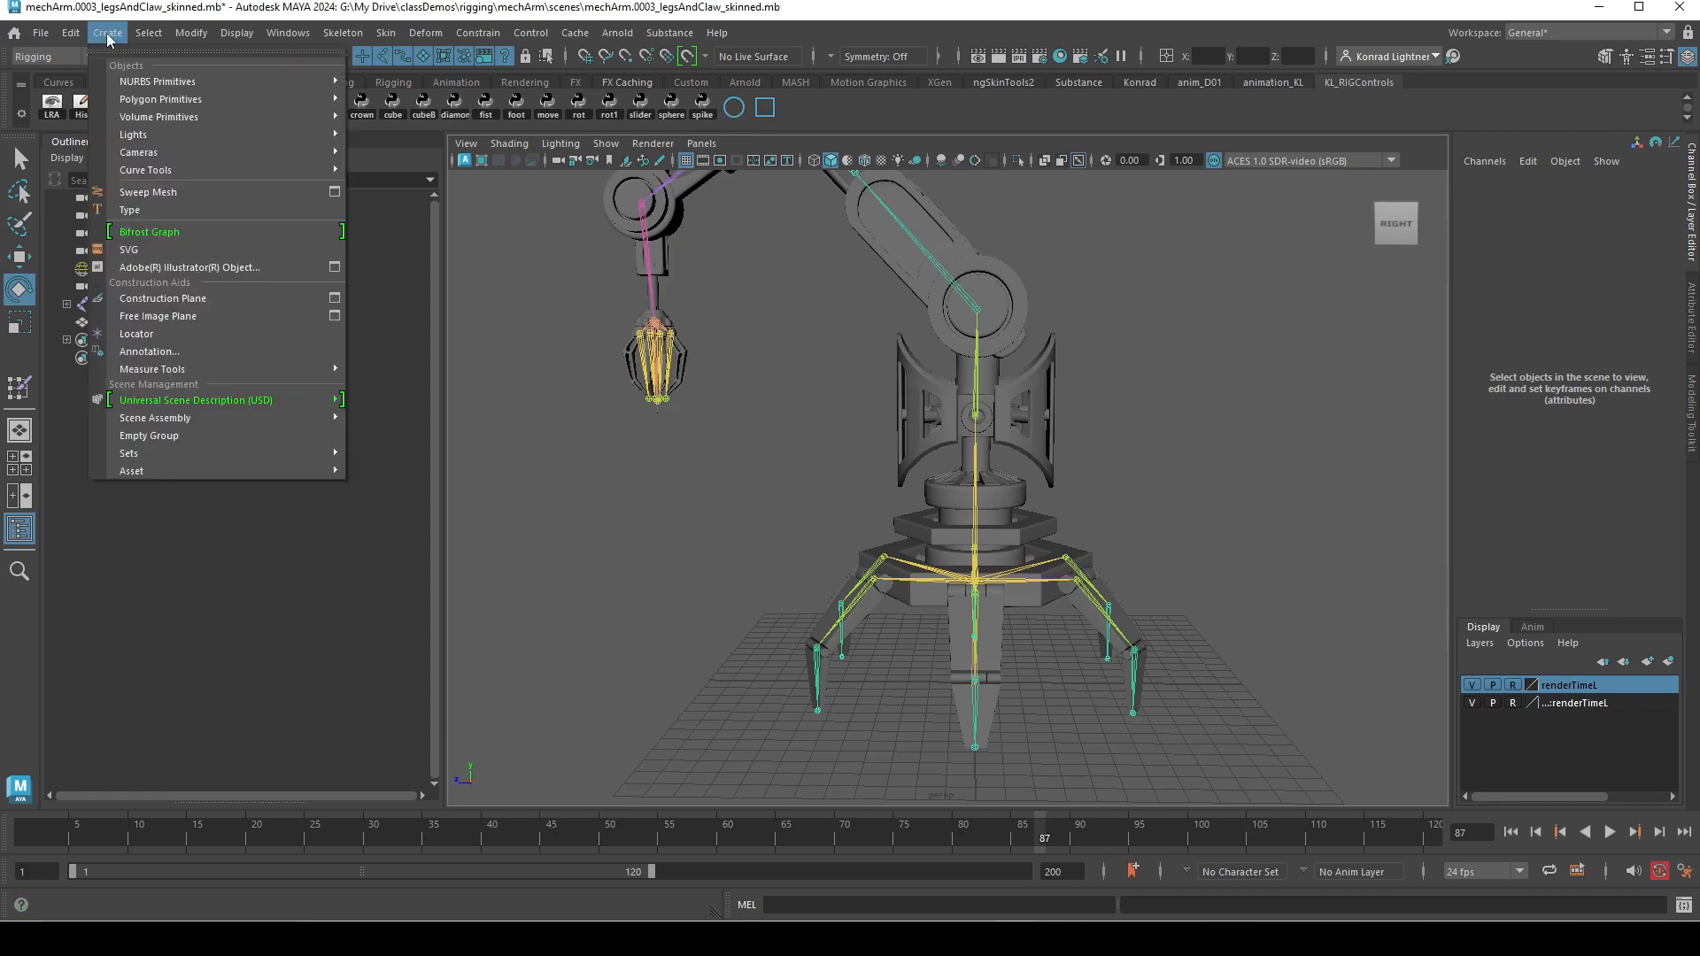
pyautogui.moveTo(173, 123)
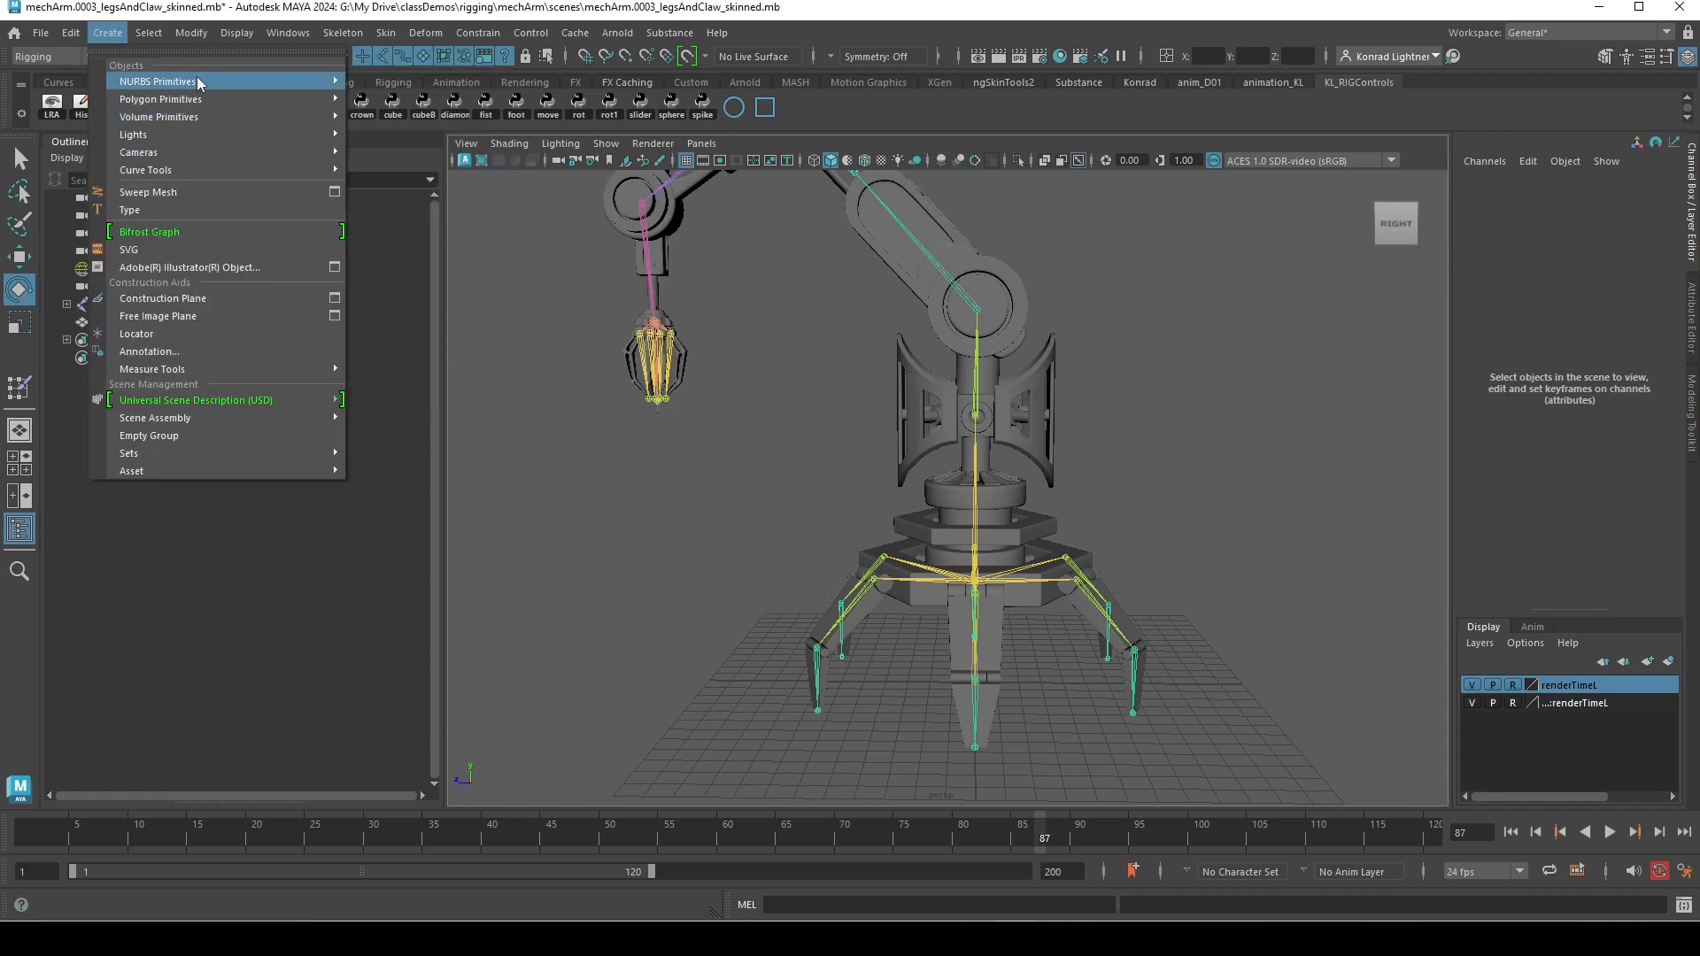
pyautogui.moveTo(196, 76)
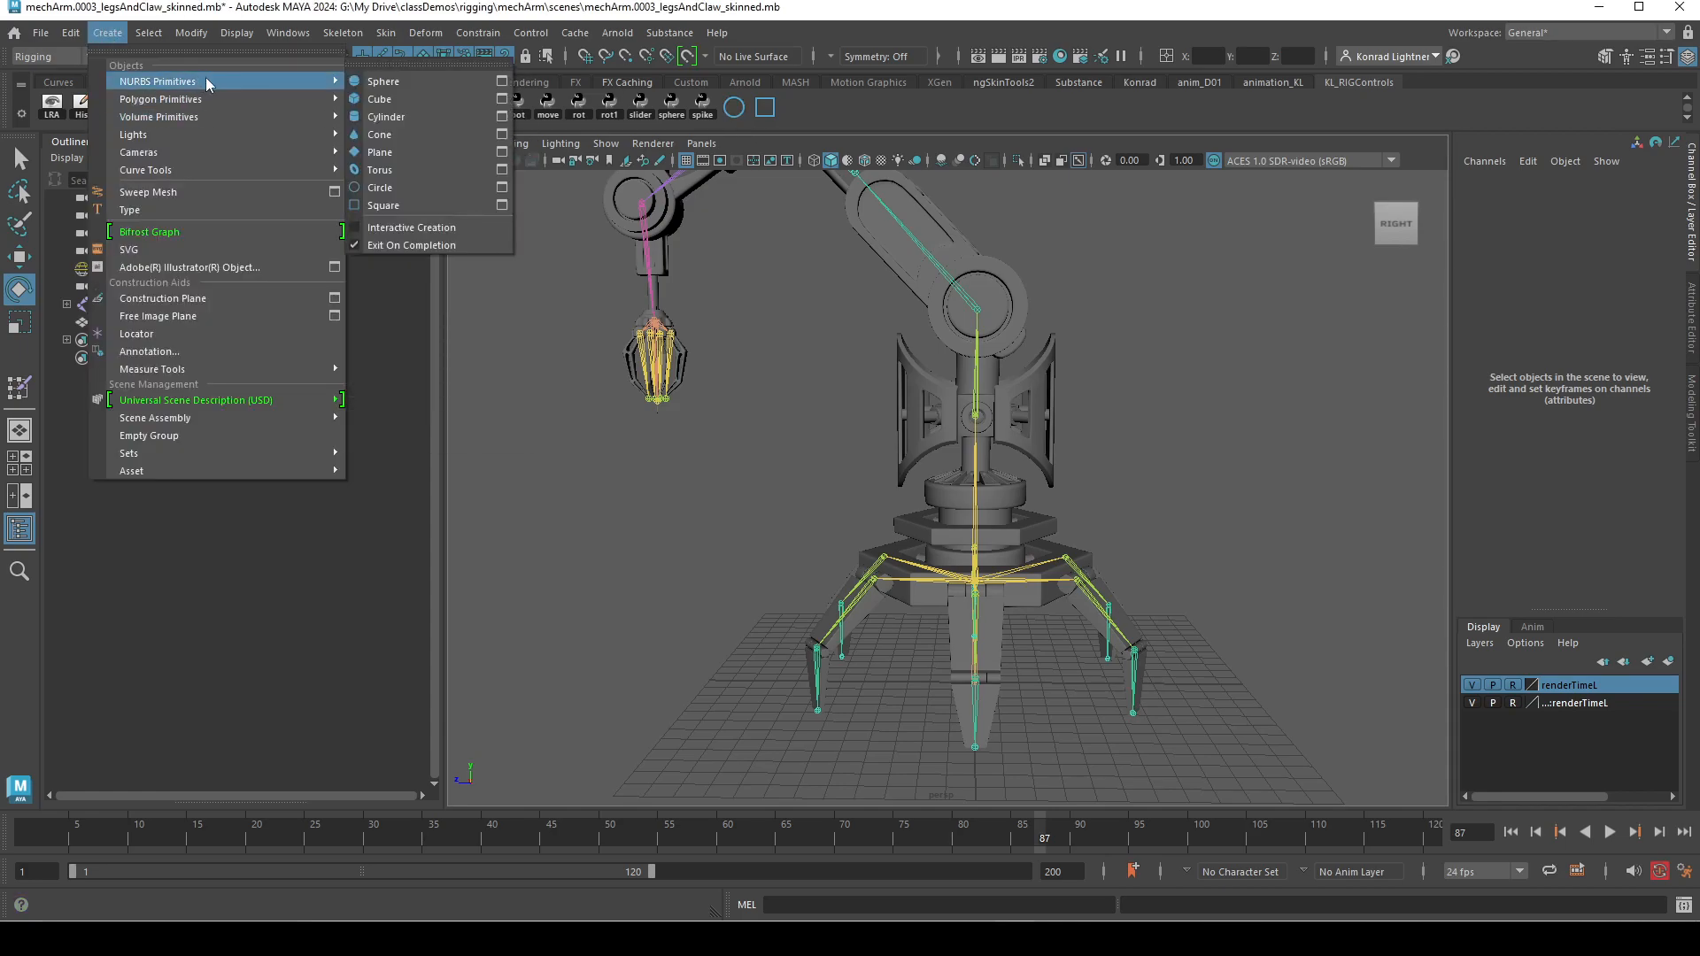
pyautogui.click(434, 190)
# Select all control vertices of the NURBS circle in component mode and scale them up until the circle surrounds the legs
pyautogui.keyDown('alt'); pyautogui.moveTo(1203, 654); pyautogui.dragTo(802, 499); pyautogui.keyUp('alt')
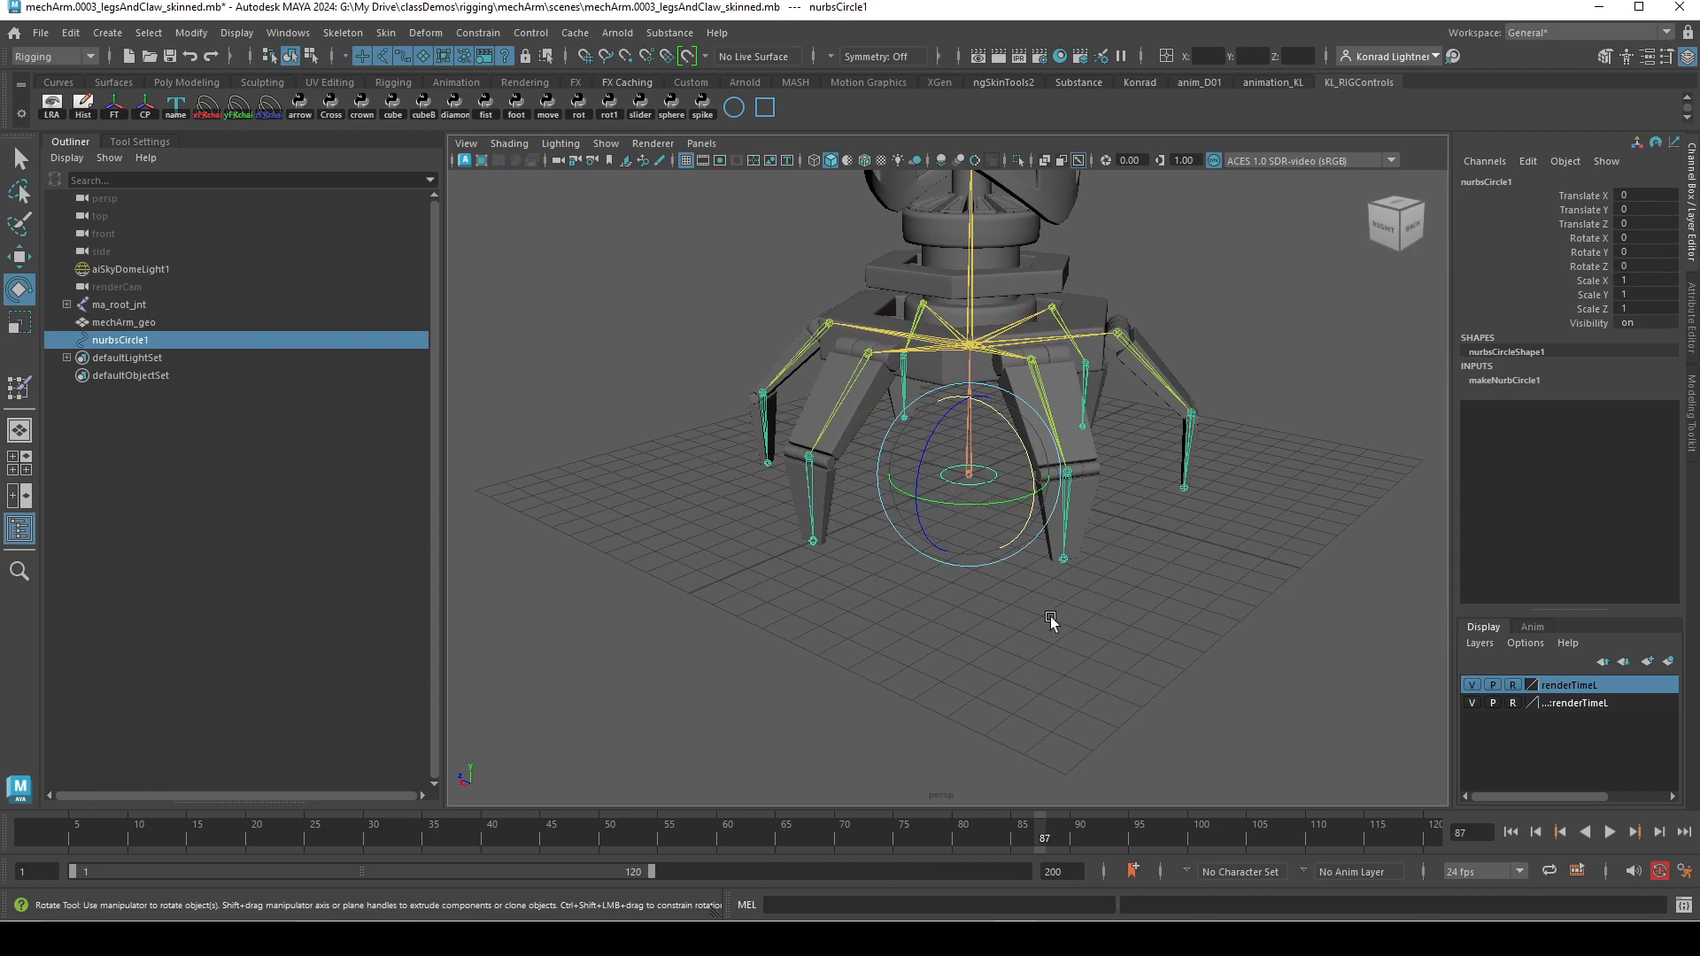
pyautogui.click(1029, 577)
pyautogui.click(990, 513)
pyautogui.press('F8')
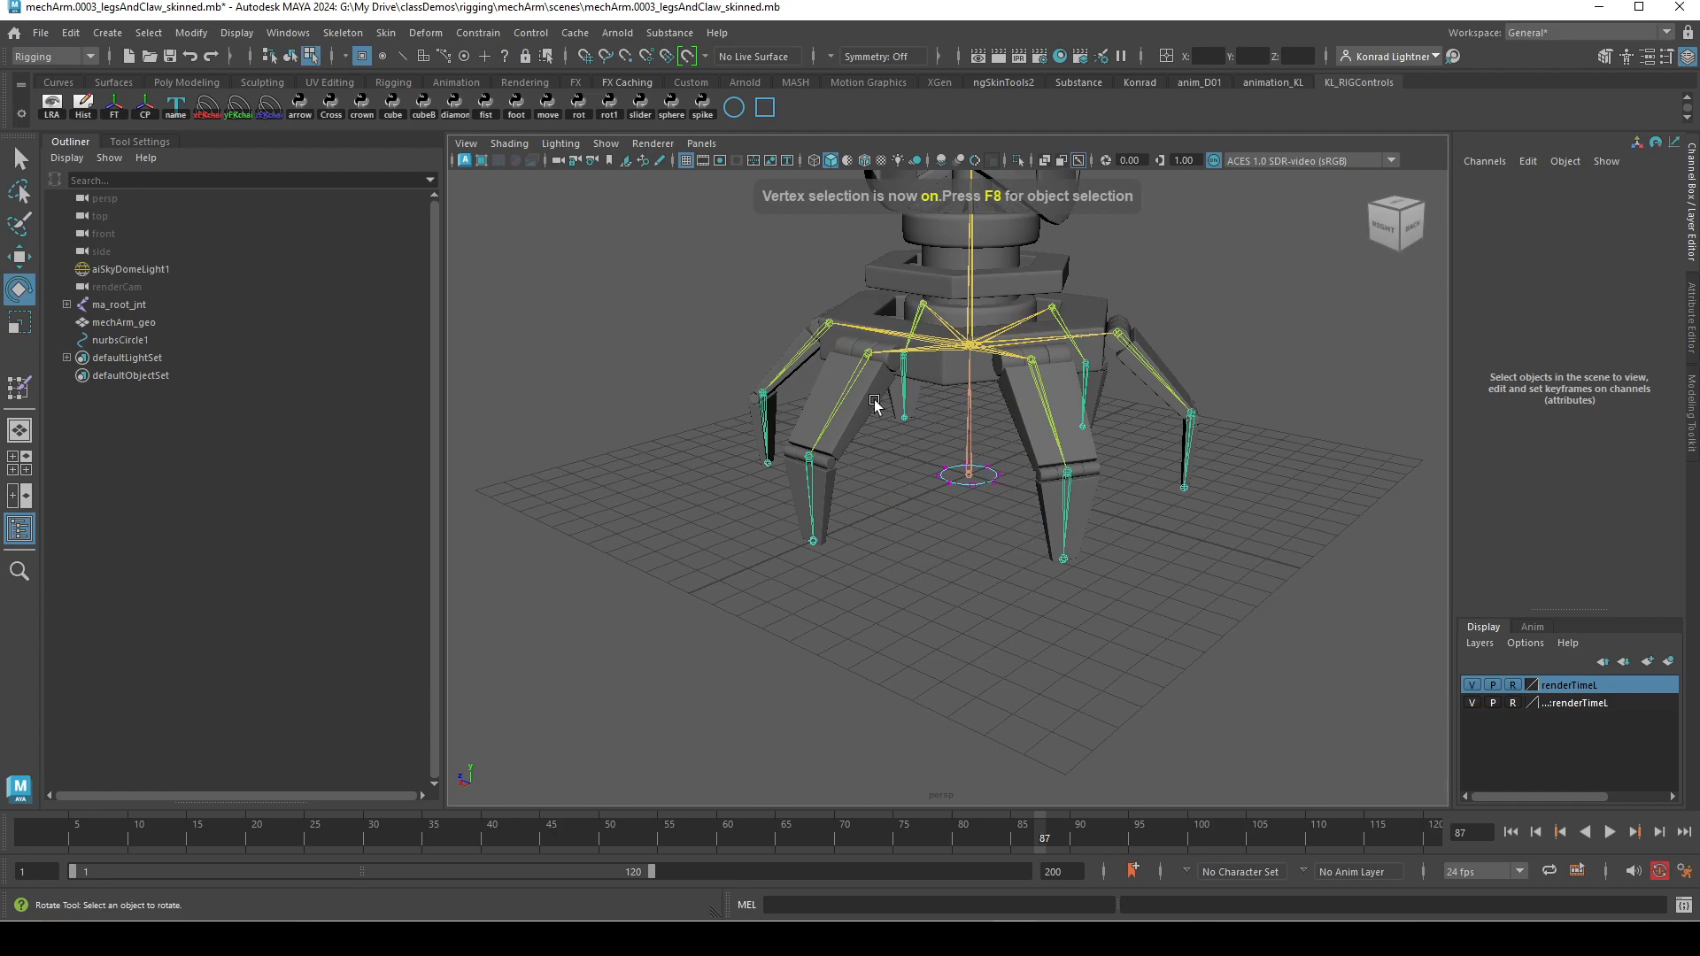
pyautogui.moveTo(875, 405); pyautogui.dragTo(1098, 580)
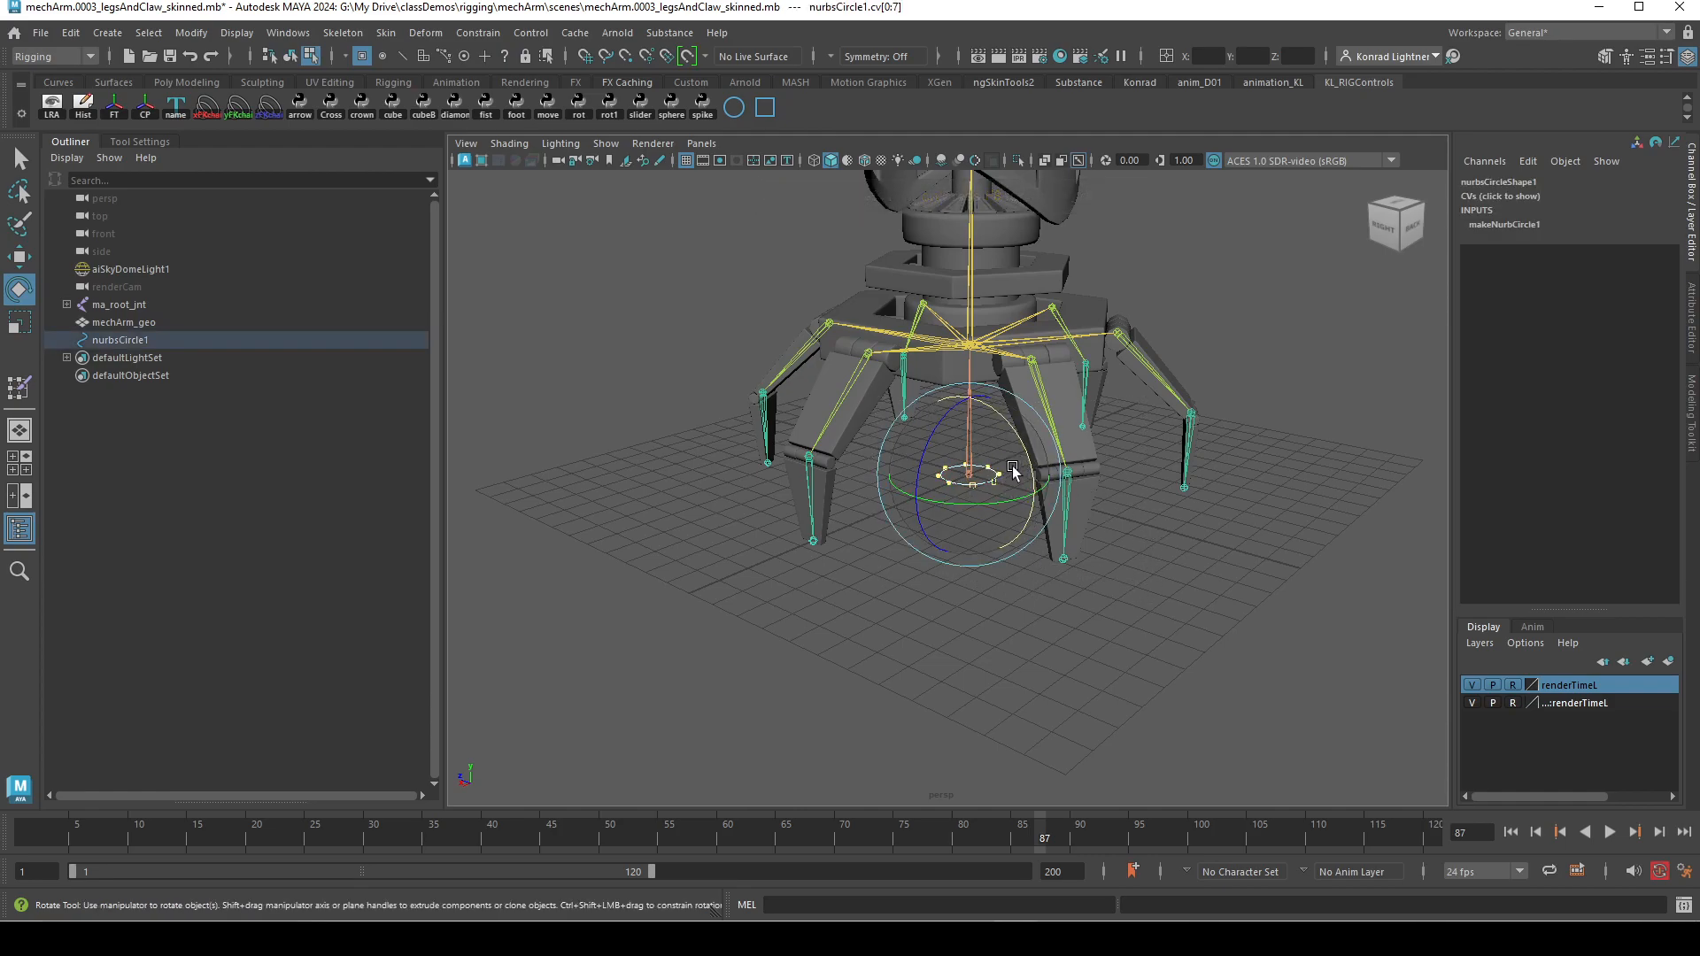
pyautogui.press('r')
pyautogui.moveTo(983, 478); pyautogui.dragTo(1140, 506)
pyautogui.hotkey('ctrl', 'z')
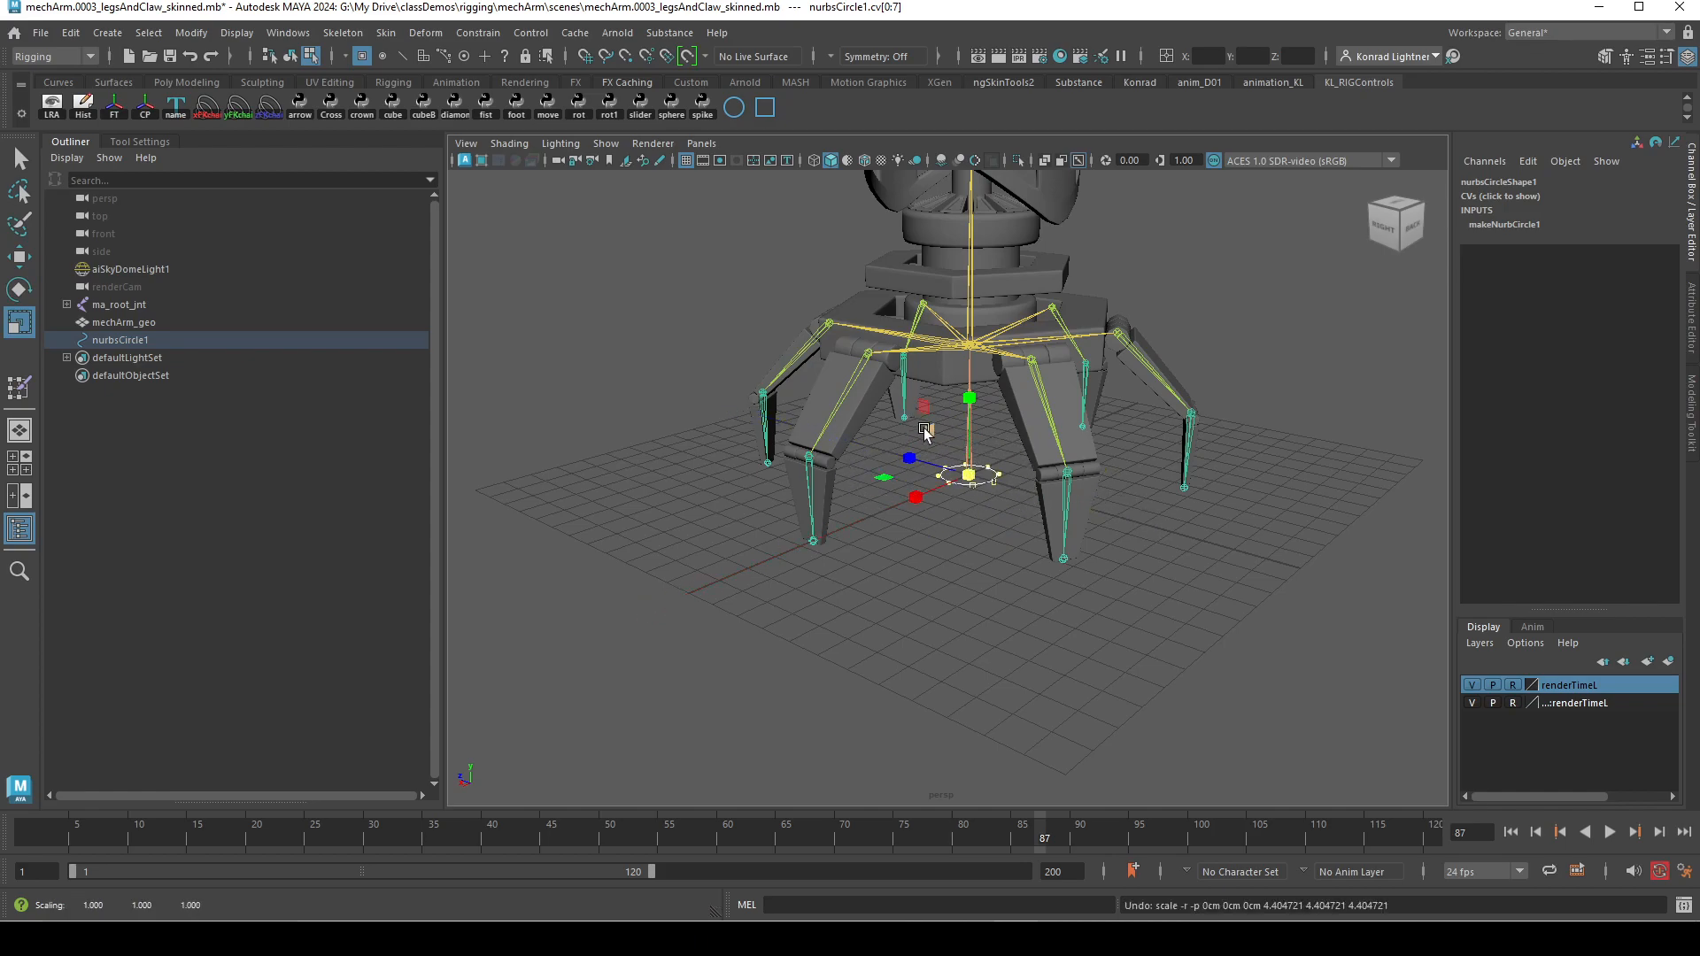
pyautogui.keyDown('ctrl'); pyautogui.moveTo(970, 471); pyautogui.dragTo(1365, 550); pyautogui.keyUp('ctrl')
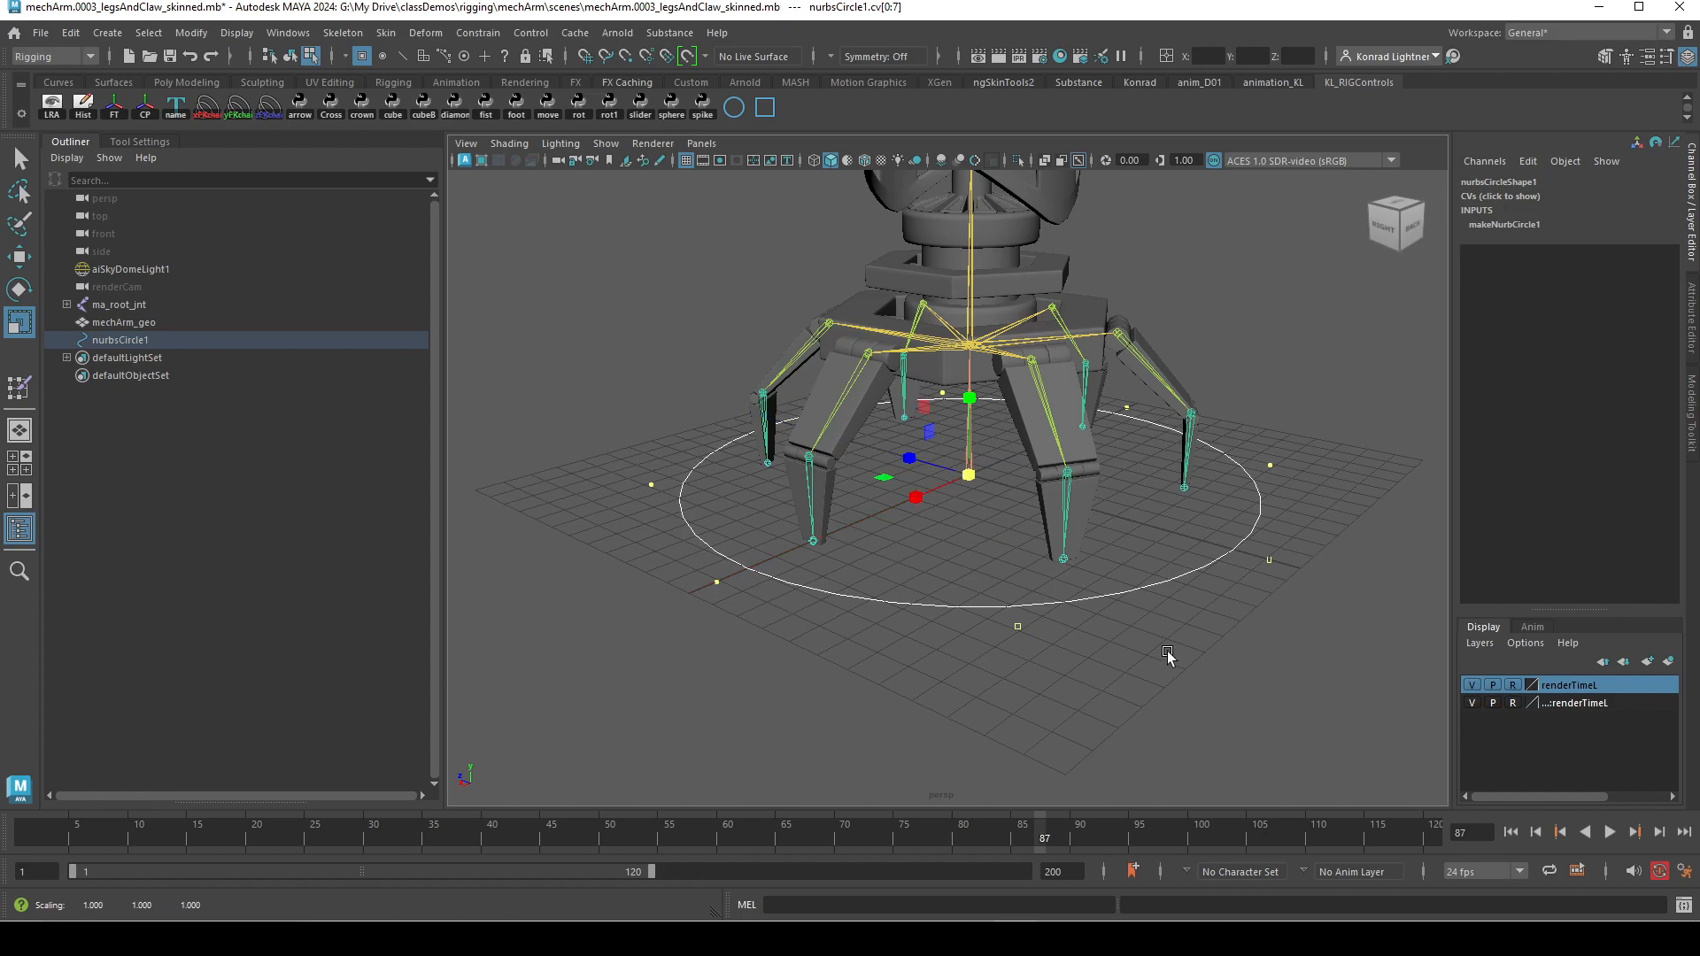
# Return to object mode and select the enlarged circle to check its scale channels
pyautogui.click(1381, 592)
pyautogui.moveTo(1262, 482); pyautogui.dragTo(1382, 408, button='right')
pyautogui.click(1382, 408)
pyautogui.click(1185, 484)
pyautogui.click(1273, 554)
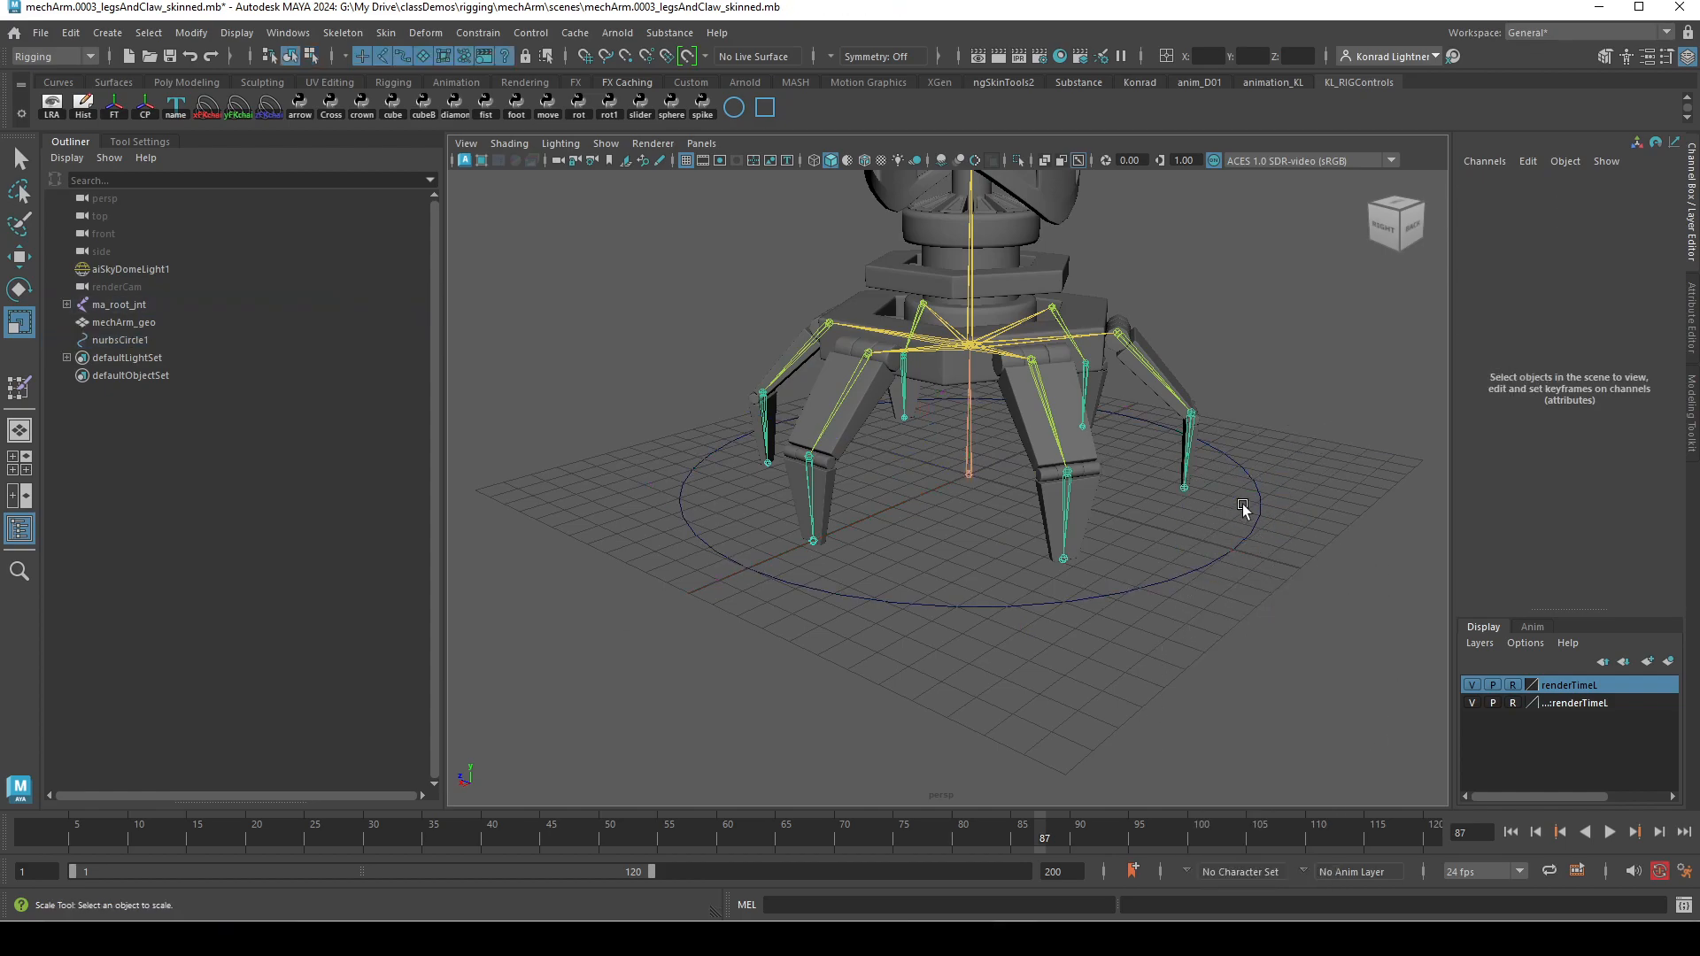
pyautogui.click(1259, 516)
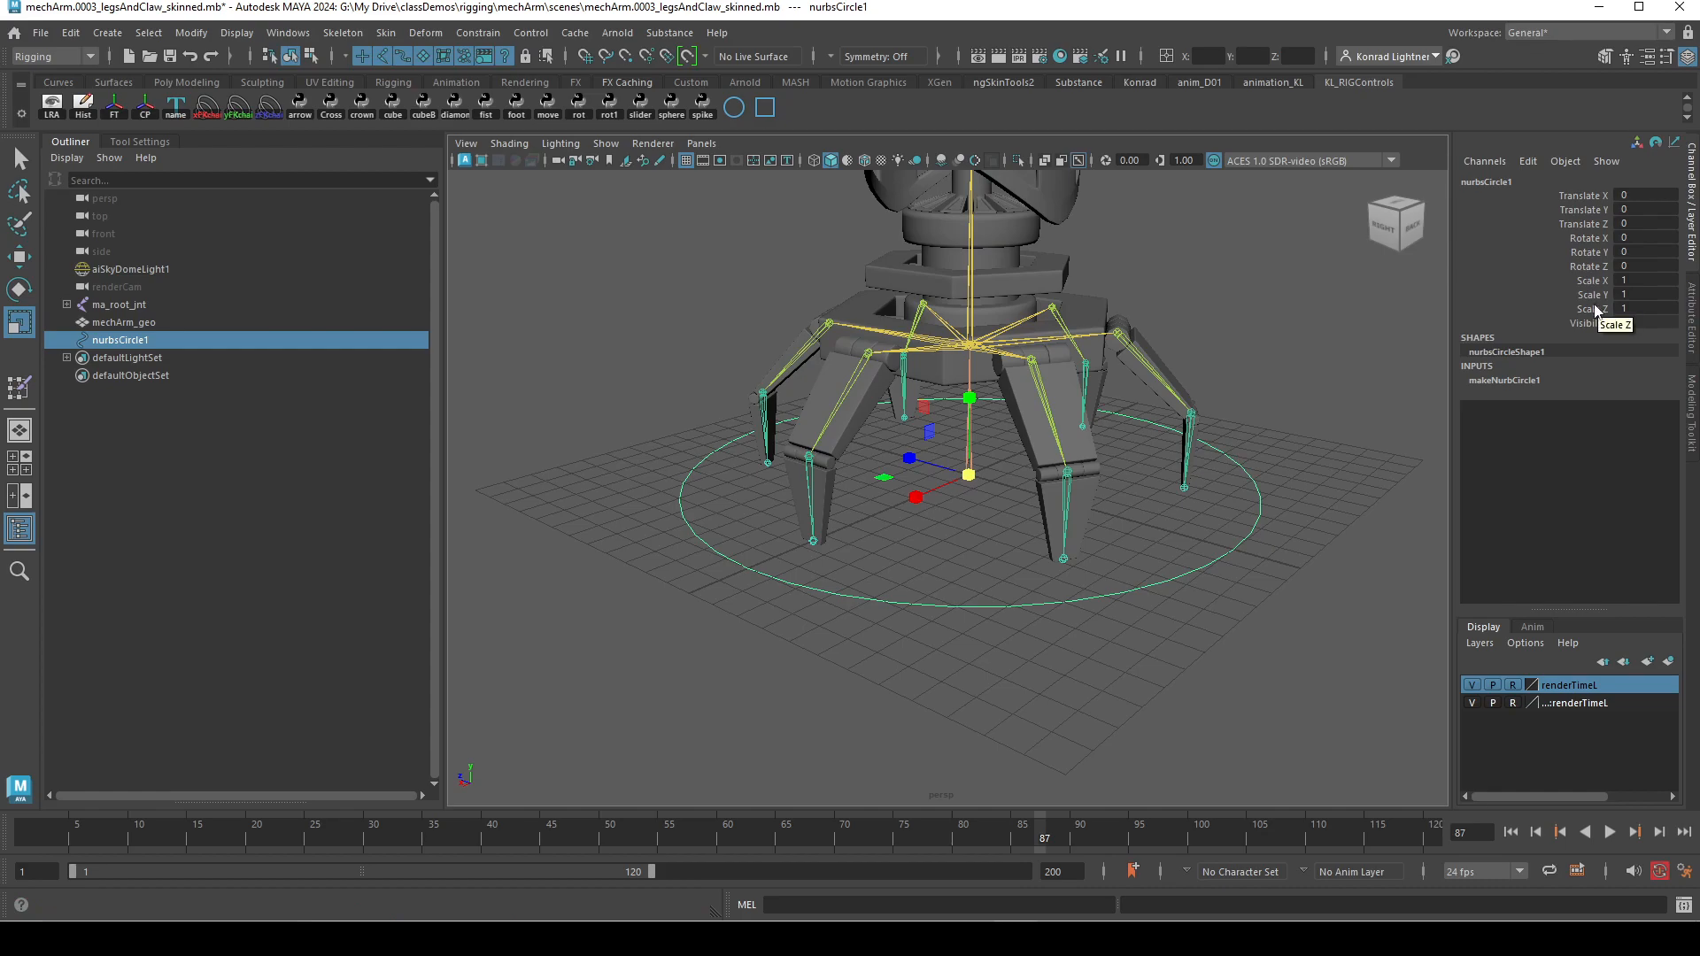
# Undo the control-vertex scaling of the NURBS circle and deselect it
pyautogui.hotkey('ctrl', 'z')
pyautogui.hotkey('ctrl', 'z')
pyautogui.hotkey('ctrl', 'z')
pyautogui.hotkey('ctrl', 'z')
pyautogui.hotkey('ctrl', 'z')
pyautogui.hotkey('ctrl', 'z')
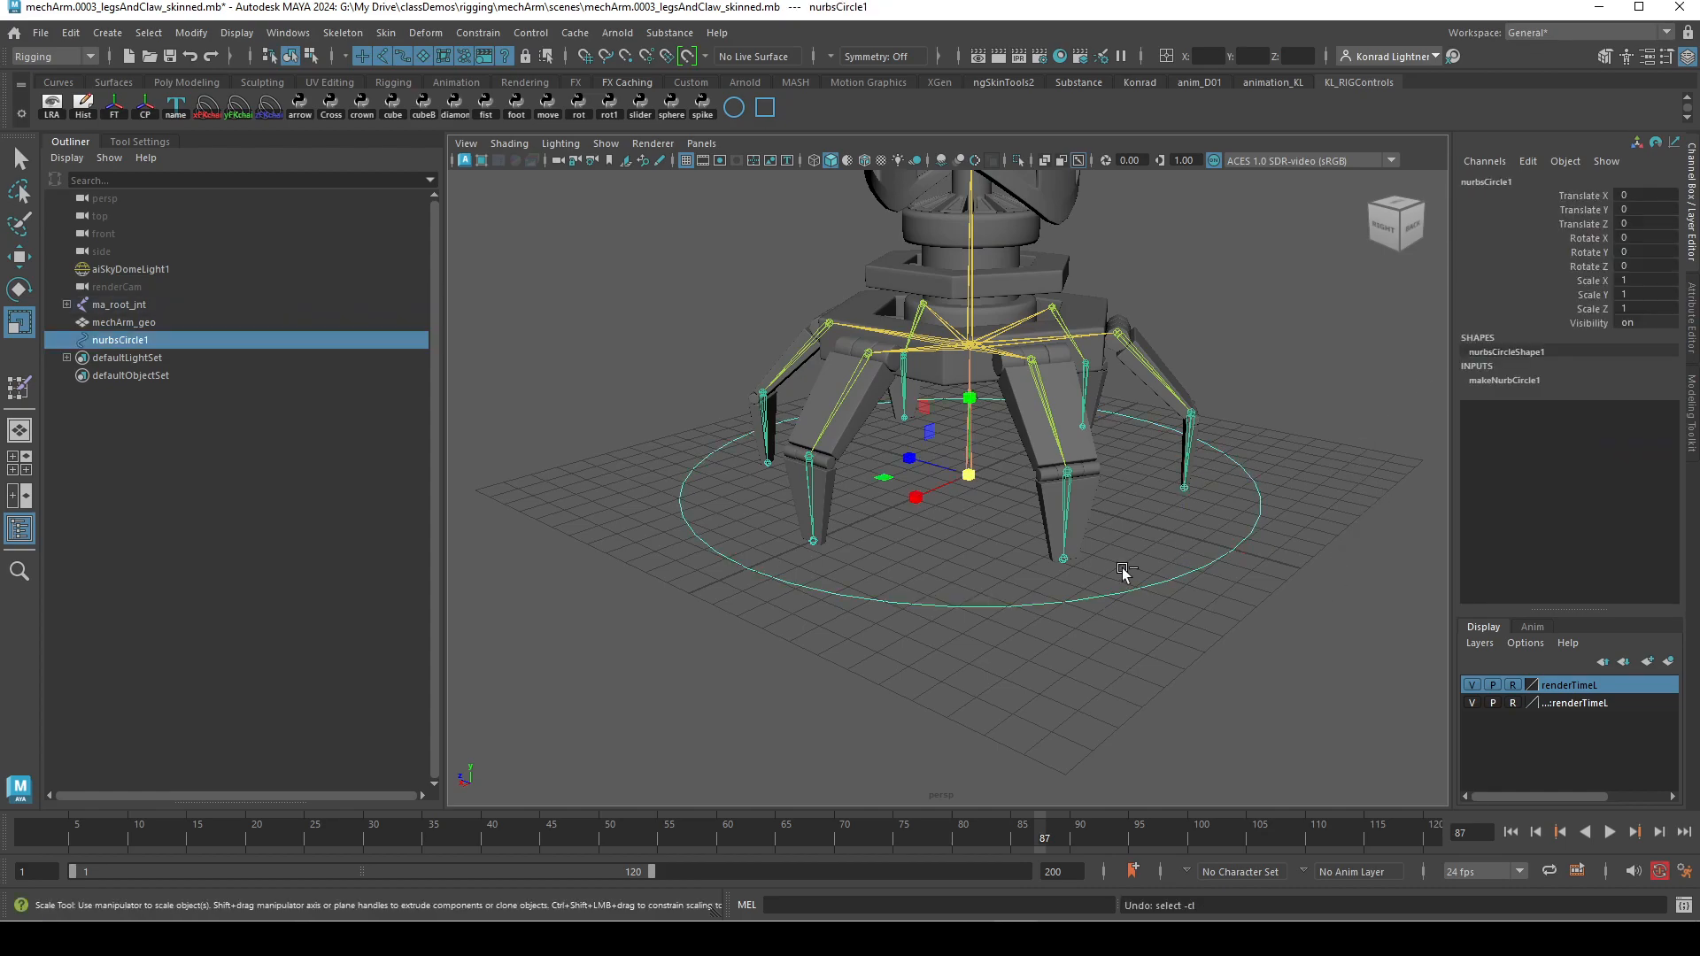
pyautogui.rightClick(970, 474)
pyautogui.click(1161, 573)
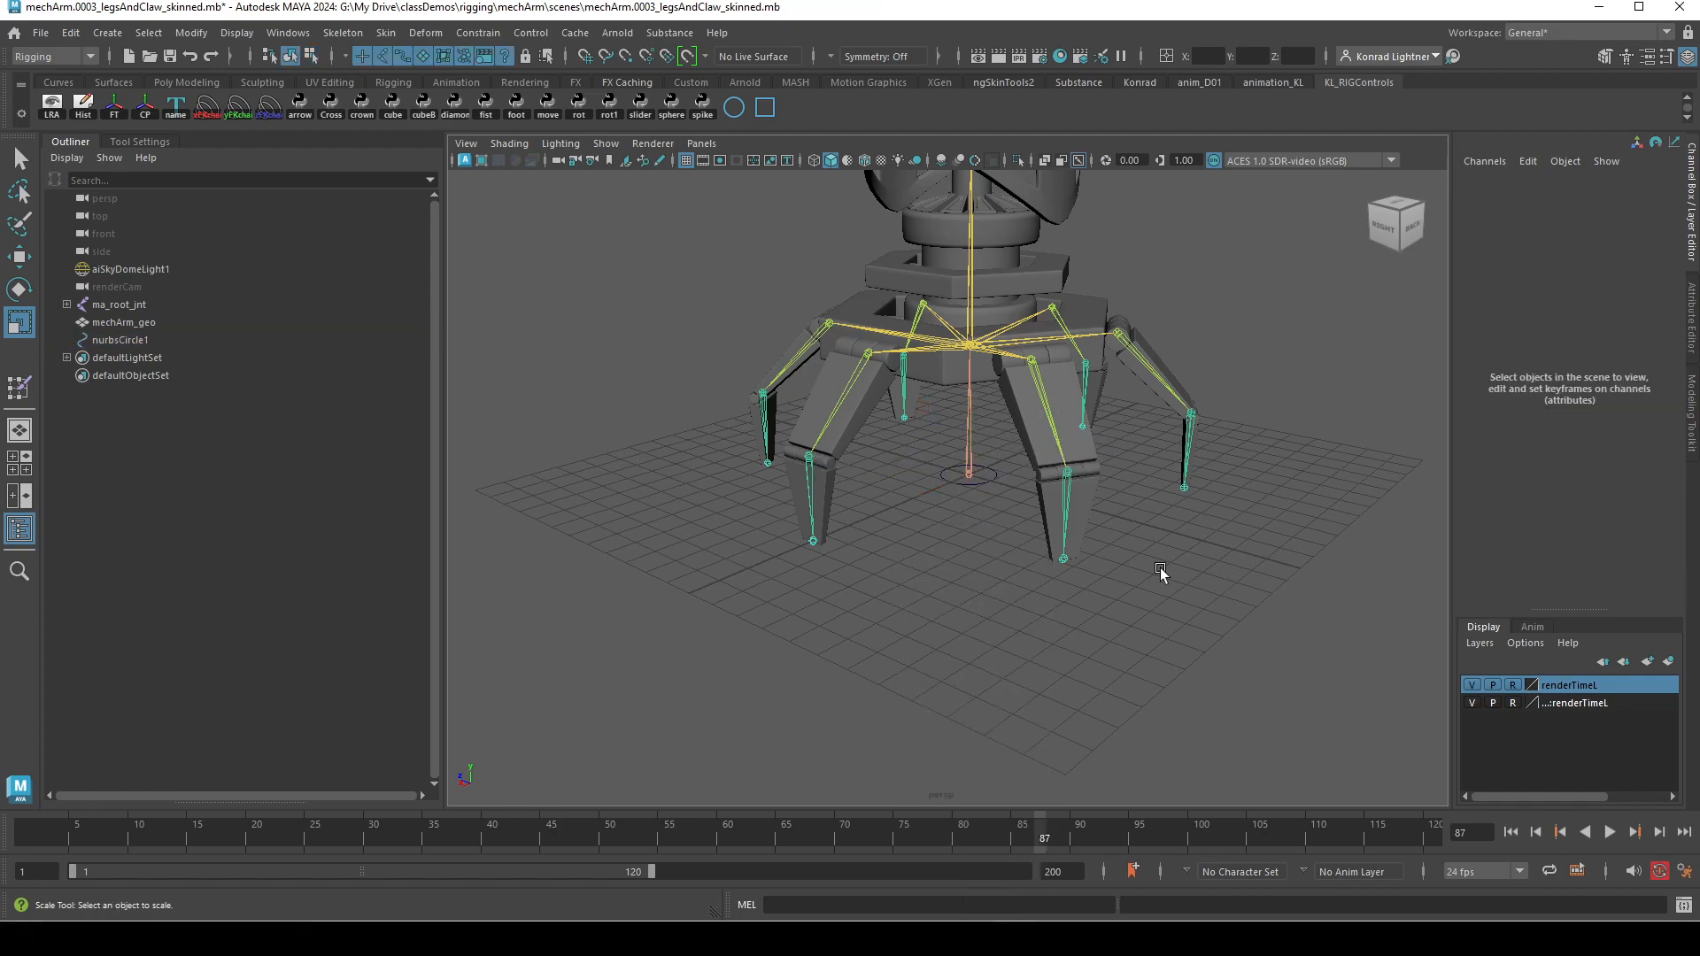
# Try scaling the whole circle to about 9.3 in object mode, and undo that scale
pyautogui.click(994, 482)
pyautogui.moveTo(970, 475); pyautogui.dragTo(1335, 545)
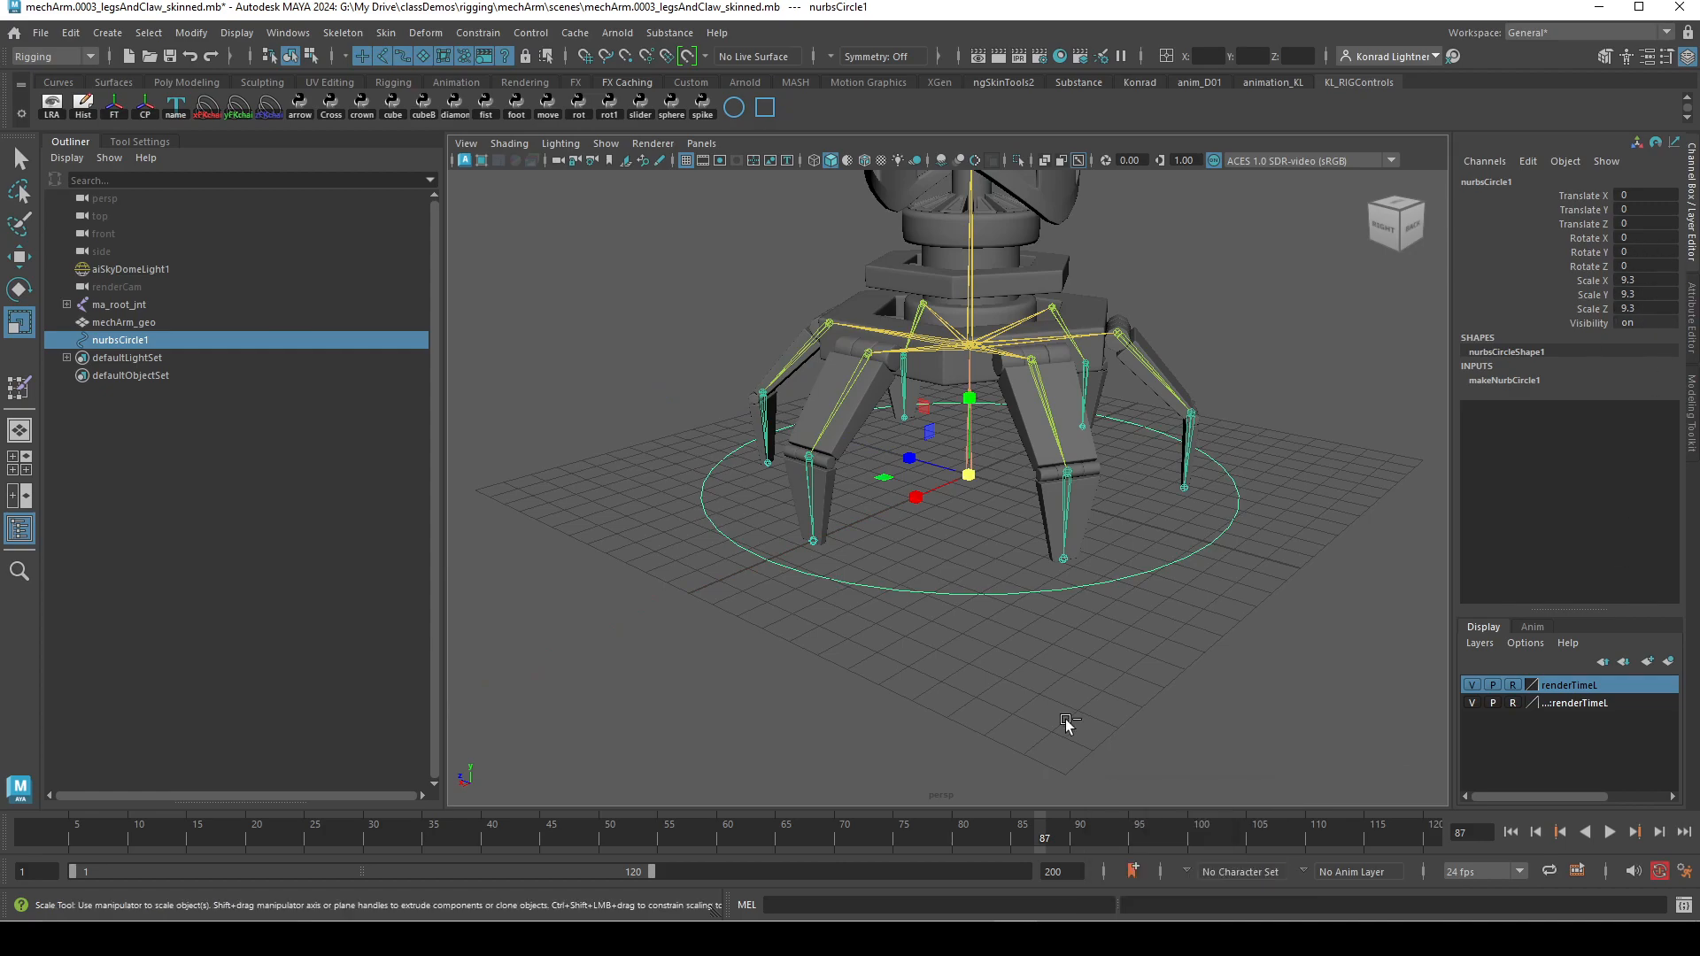
pyautogui.hotkey('ctrl', 'z')
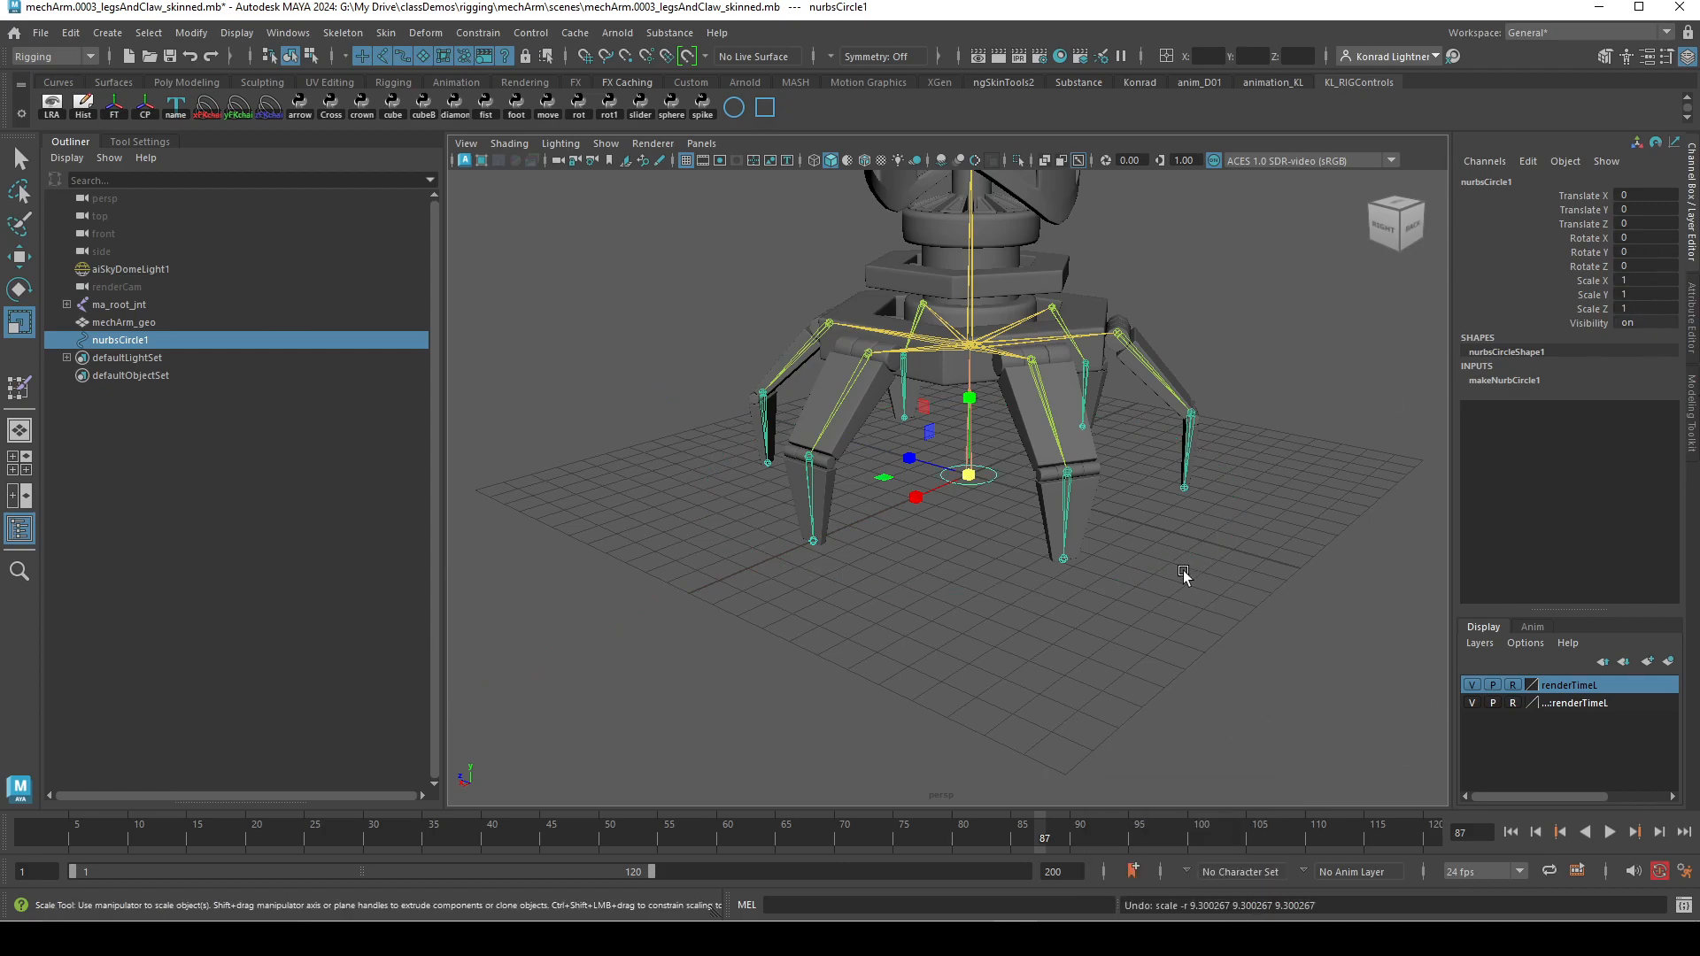
# Scale all the circle's control vertices outward past the legs in component mode, and return to object mode with the circle selected
pyautogui.press('F8')
pyautogui.moveTo(1146, 615); pyautogui.dragTo(857, 334)
pyautogui.moveTo(975, 478); pyautogui.dragTo(1383, 551)
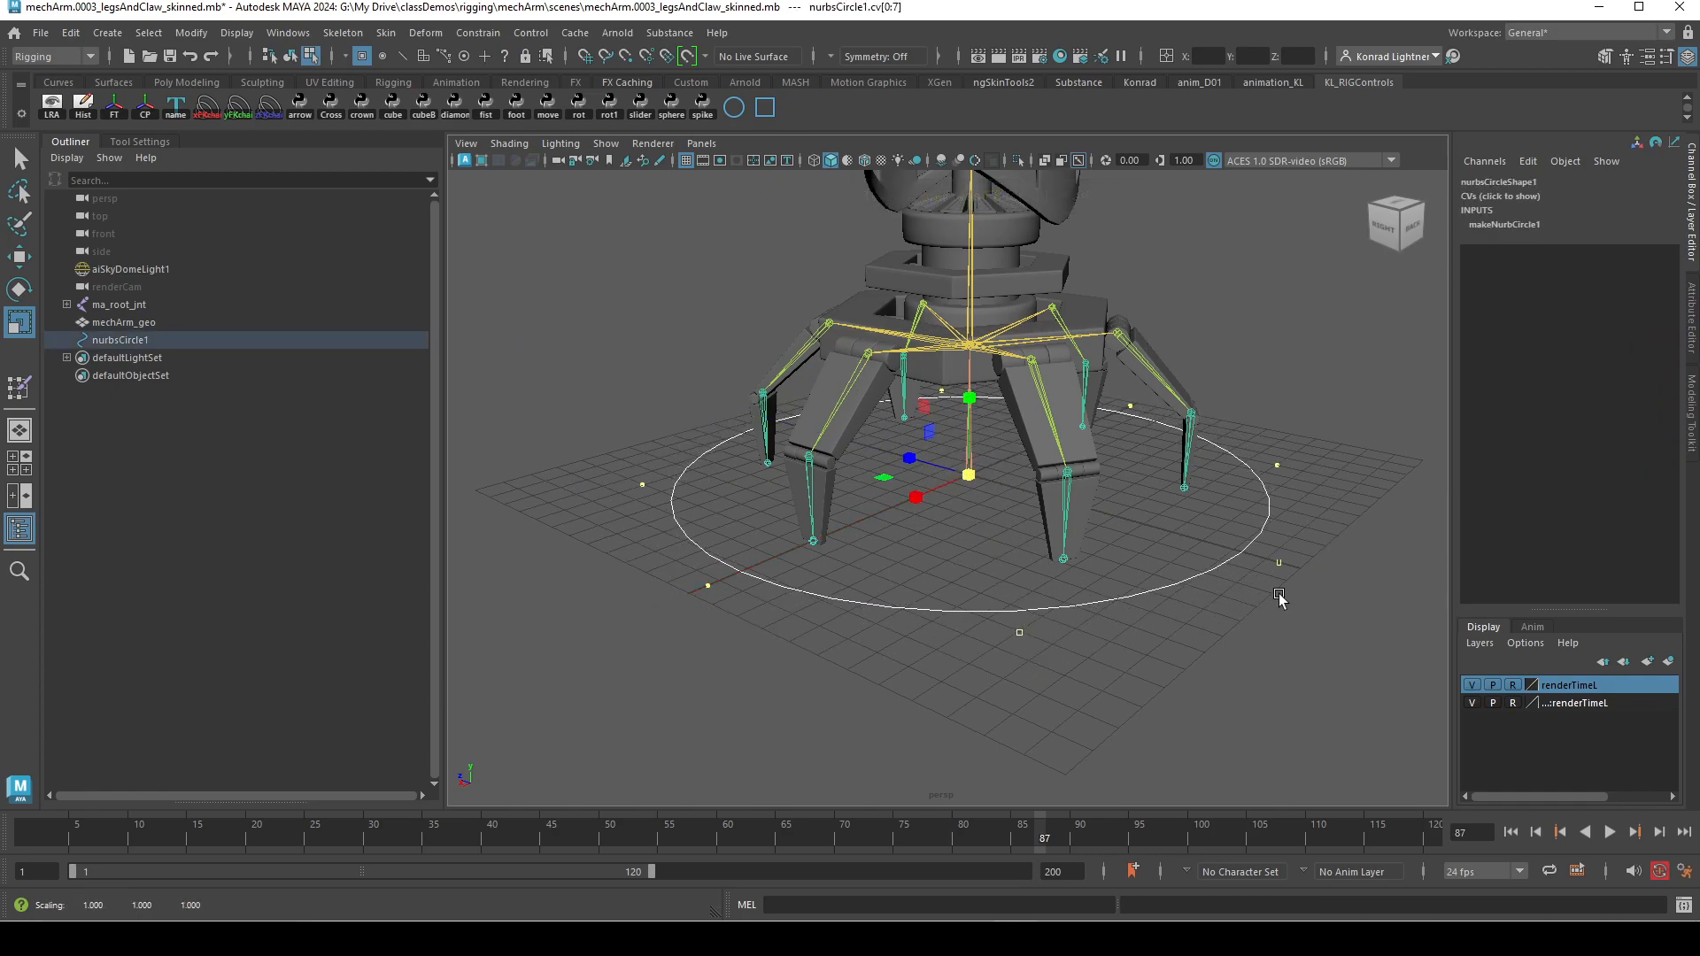
pyautogui.click(1295, 521)
pyautogui.moveTo(1261, 481); pyautogui.dragTo(1390, 398, button='right')
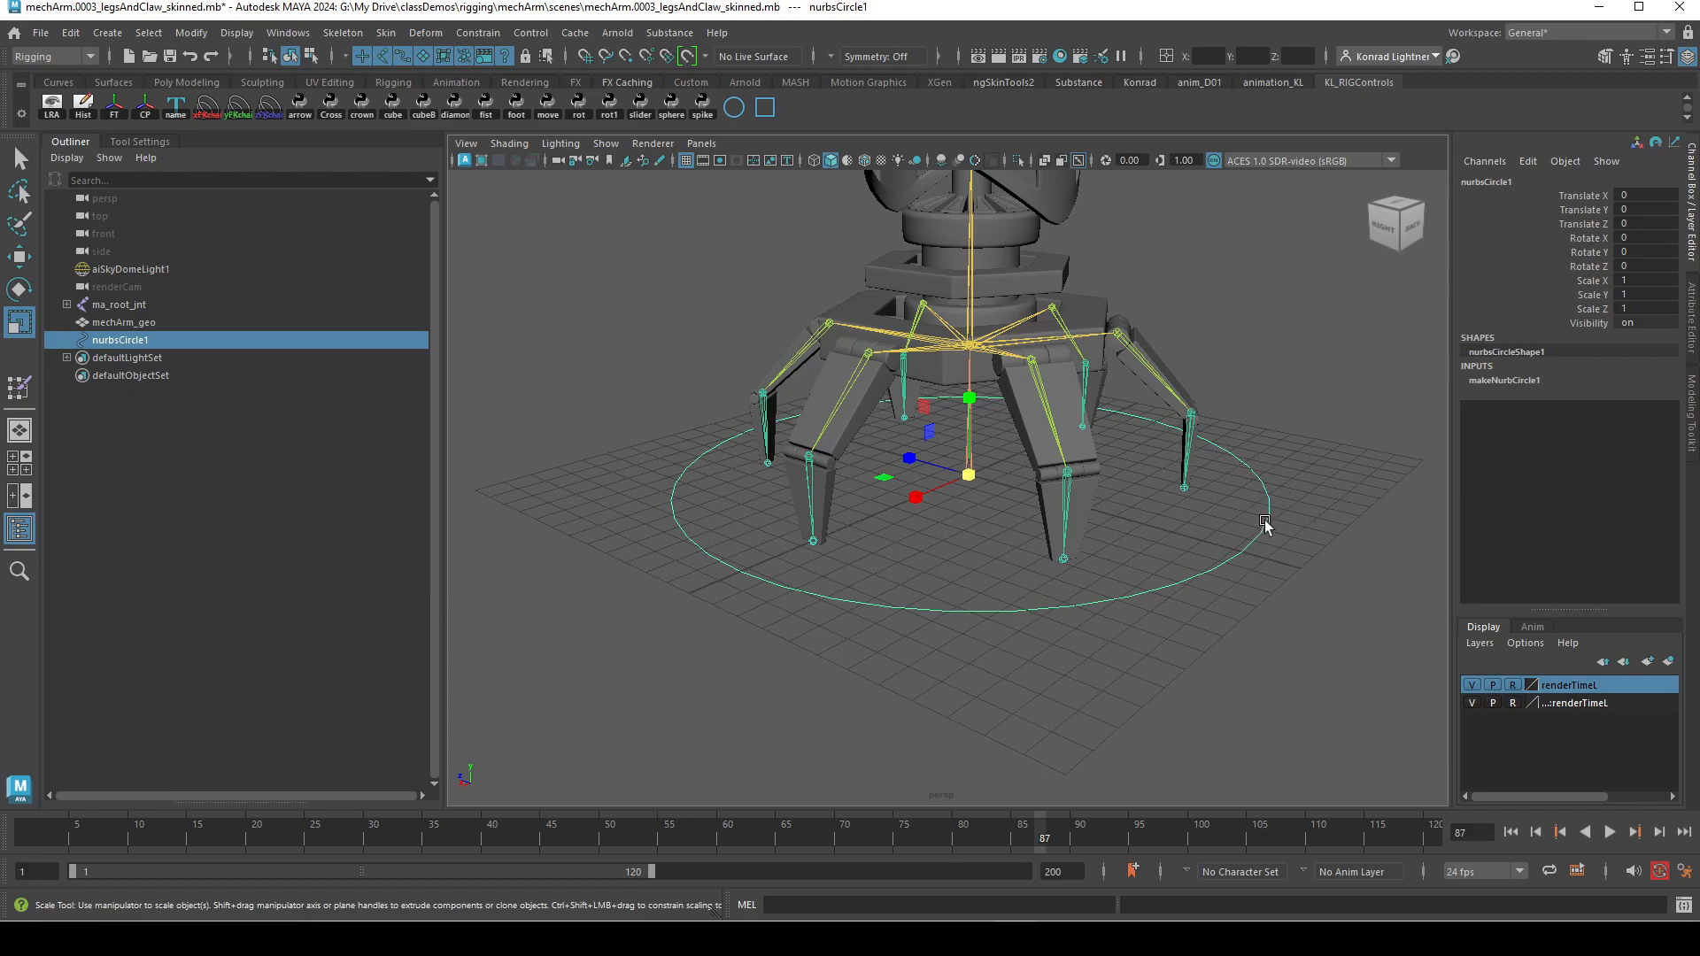
# Rename the NURBS circle around the mech's legs to root_ctrl
pyautogui.keyDown('alt'); pyautogui.moveTo(1239, 465); pyautogui.dragTo(1071, 550); pyautogui.keyUp('alt')
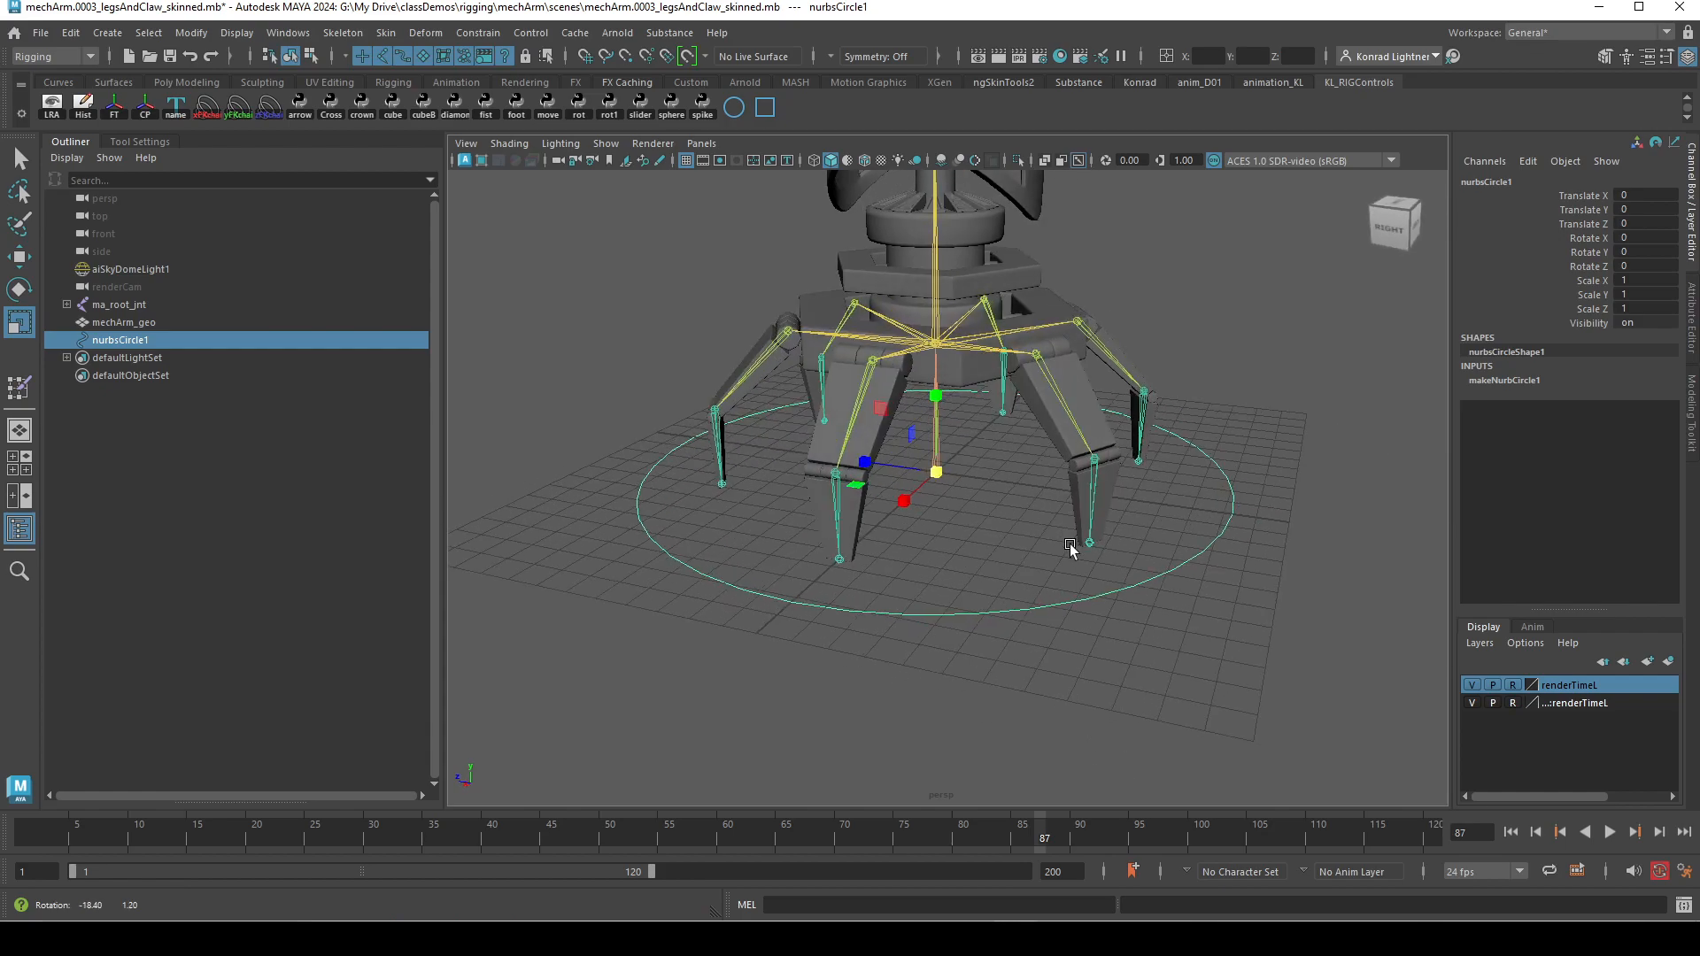
pyautogui.doubleClick(130, 343)
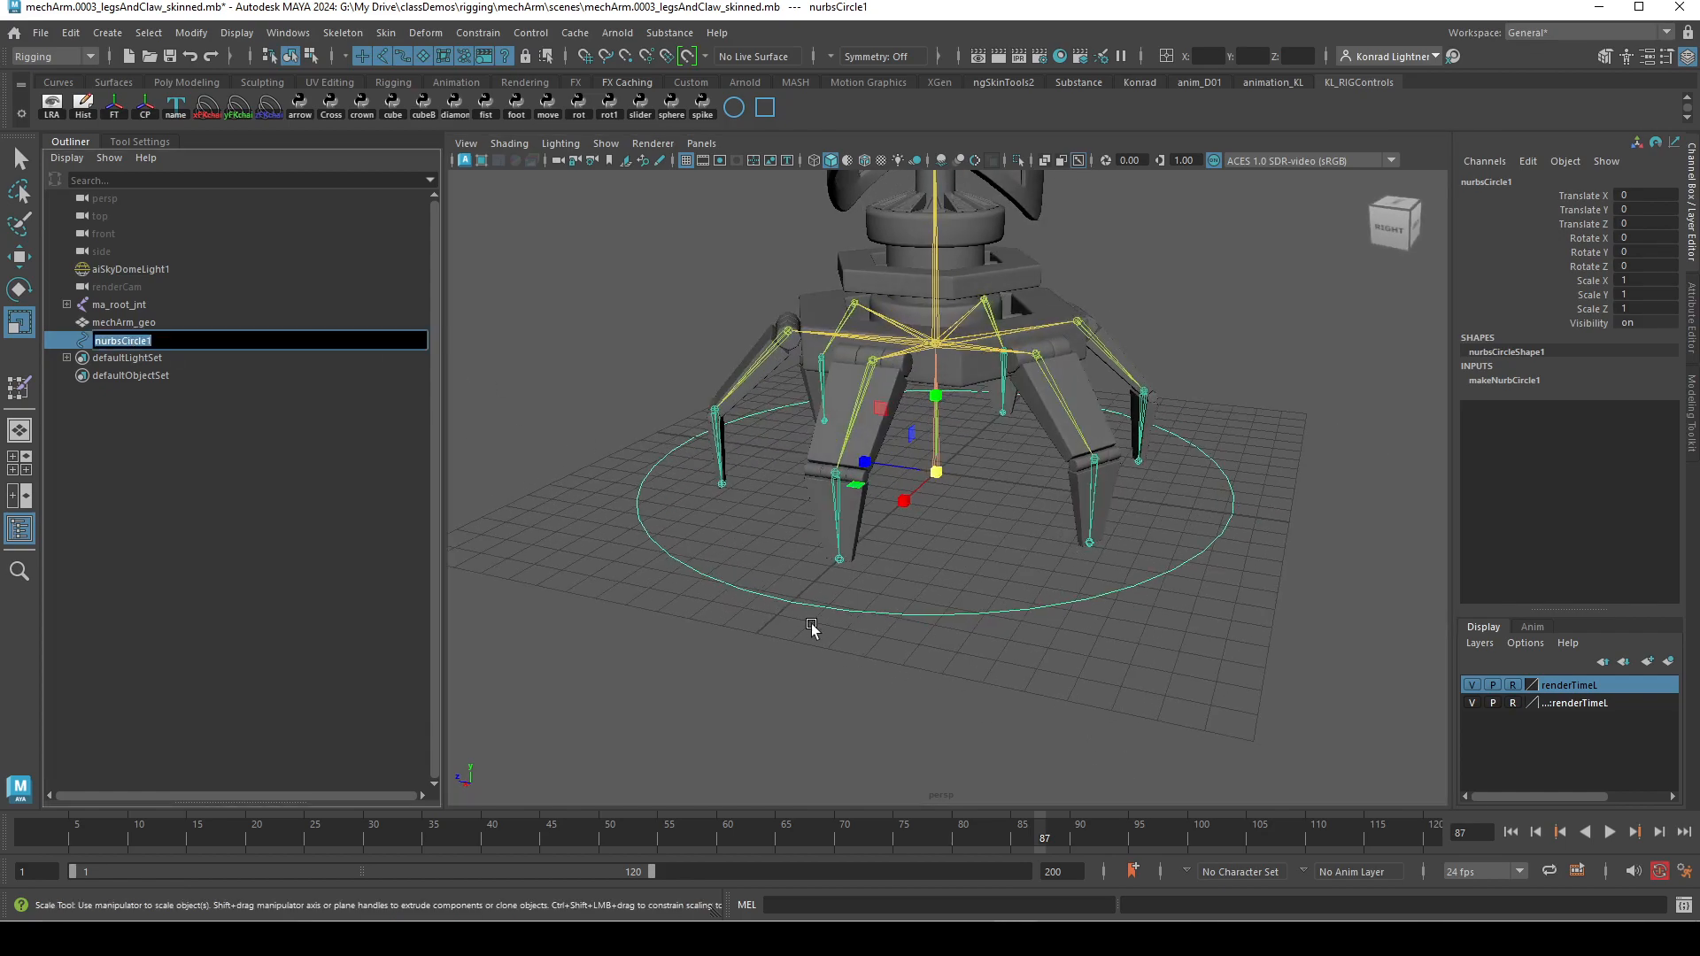
pyautogui.write('root_ctrl')
pyautogui.press('Return')
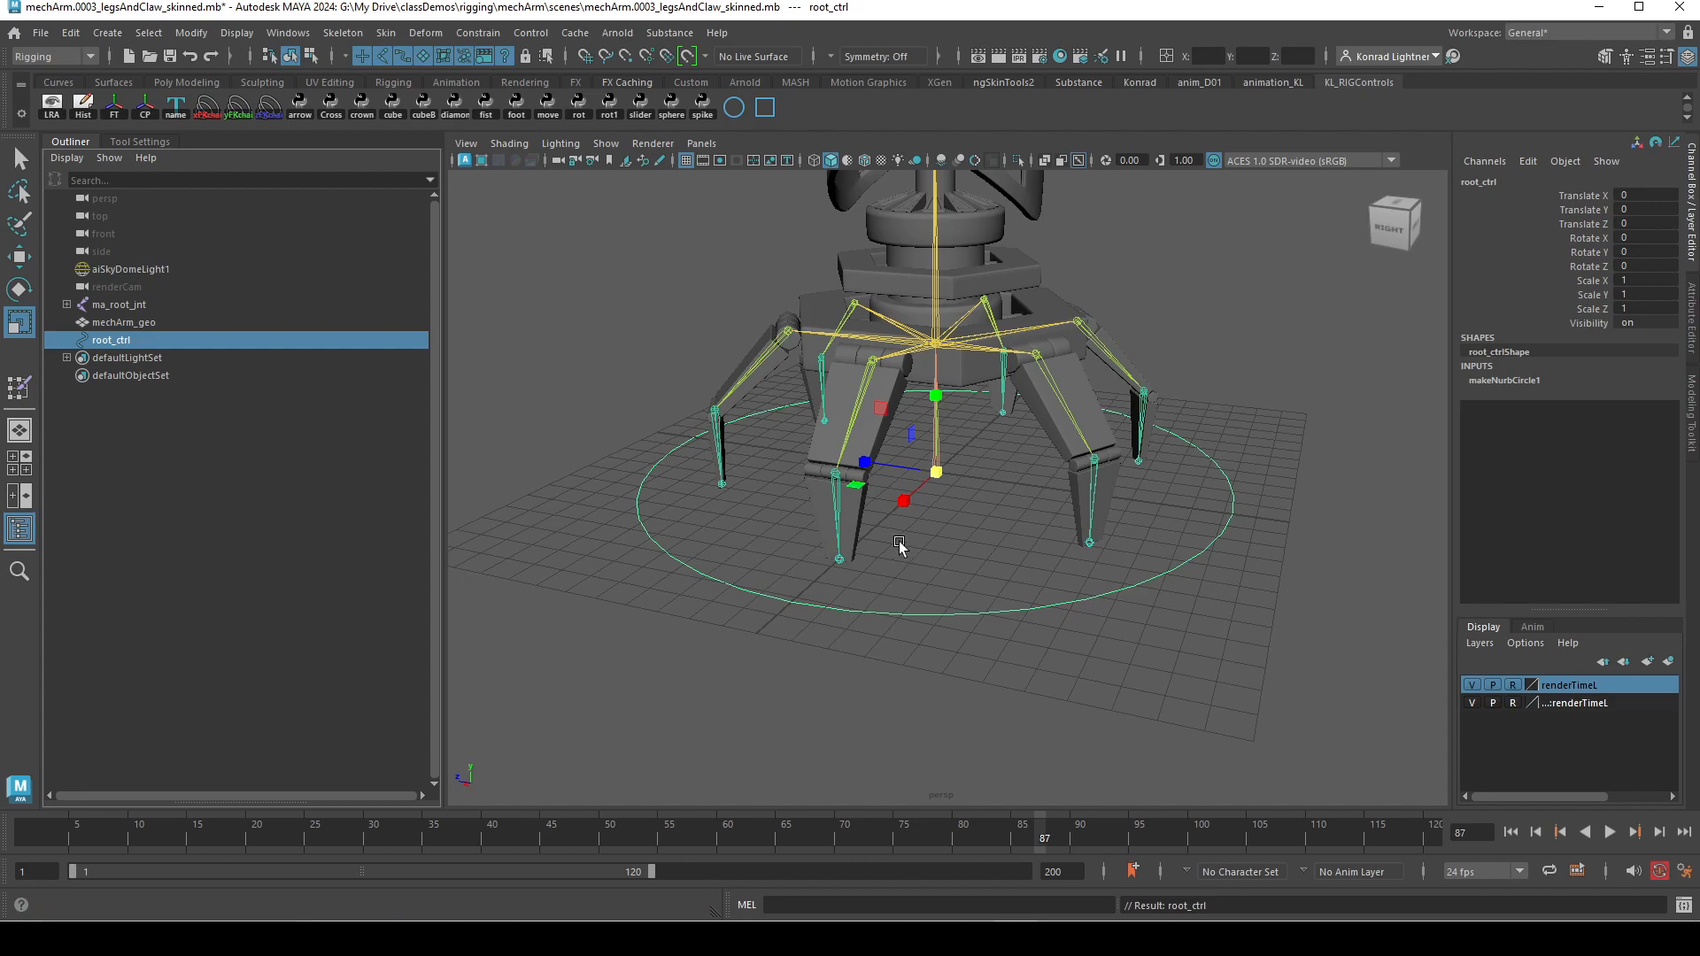
# Group the root_ctrl circle under a new parent group and name that group root_ctrl as well
pyautogui.hotkey('ctrl', 'g')
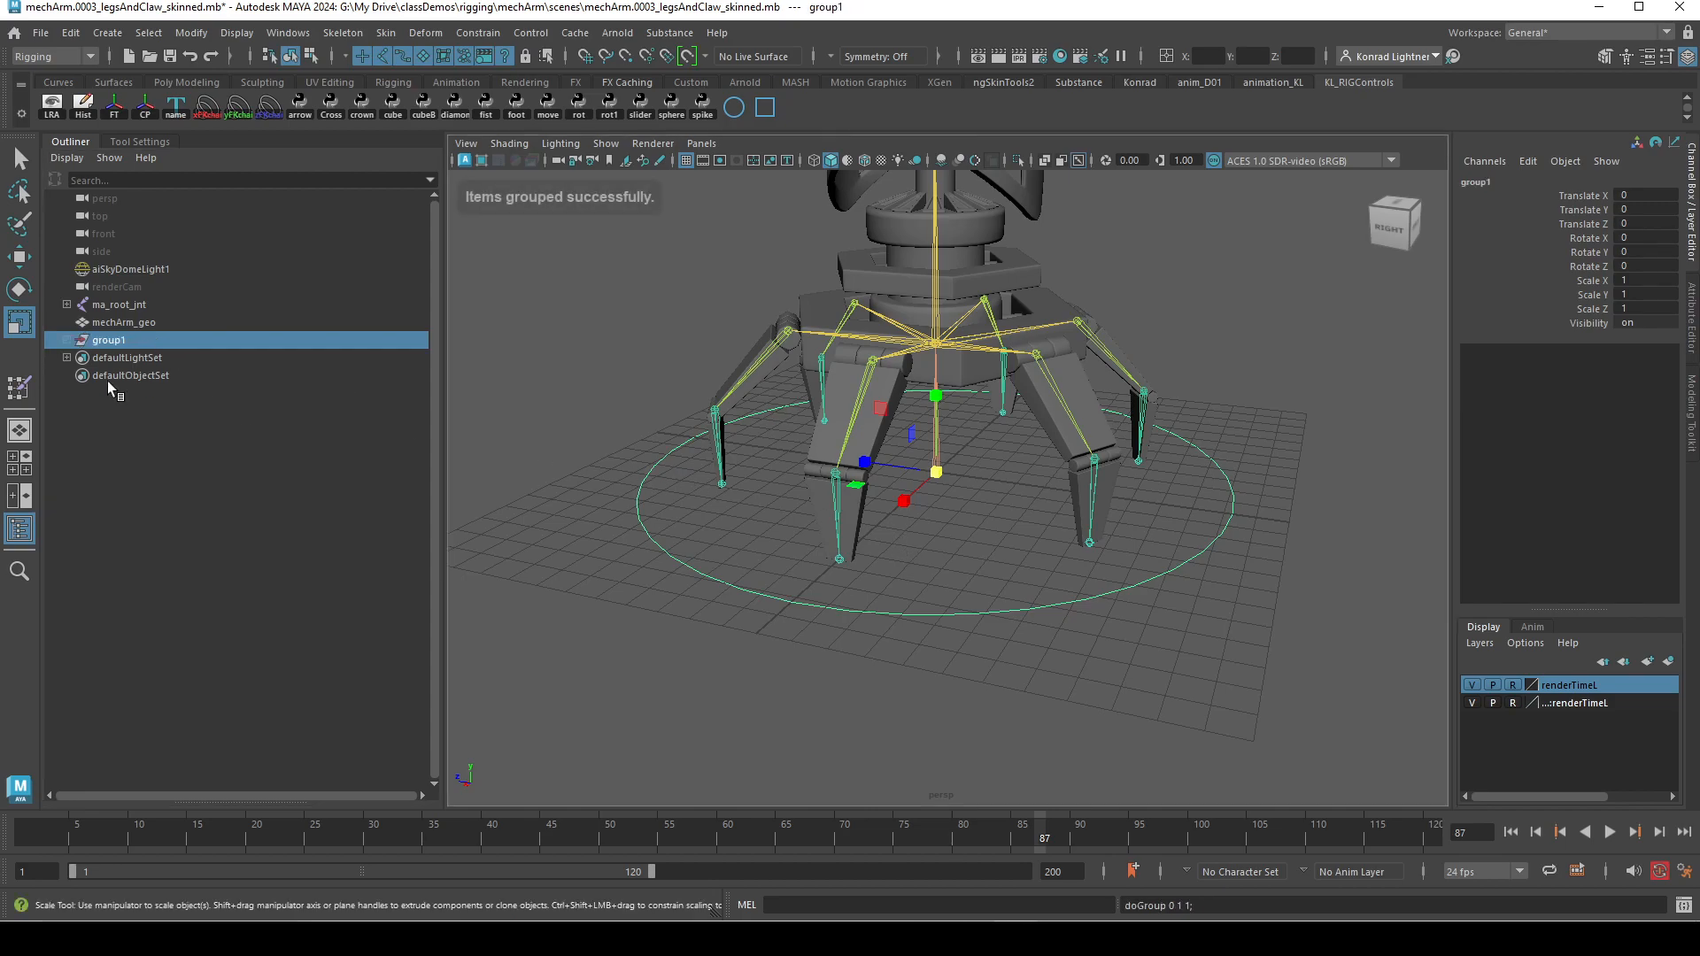
pyautogui.click(68, 340)
pyautogui.doubleClick(109, 341)
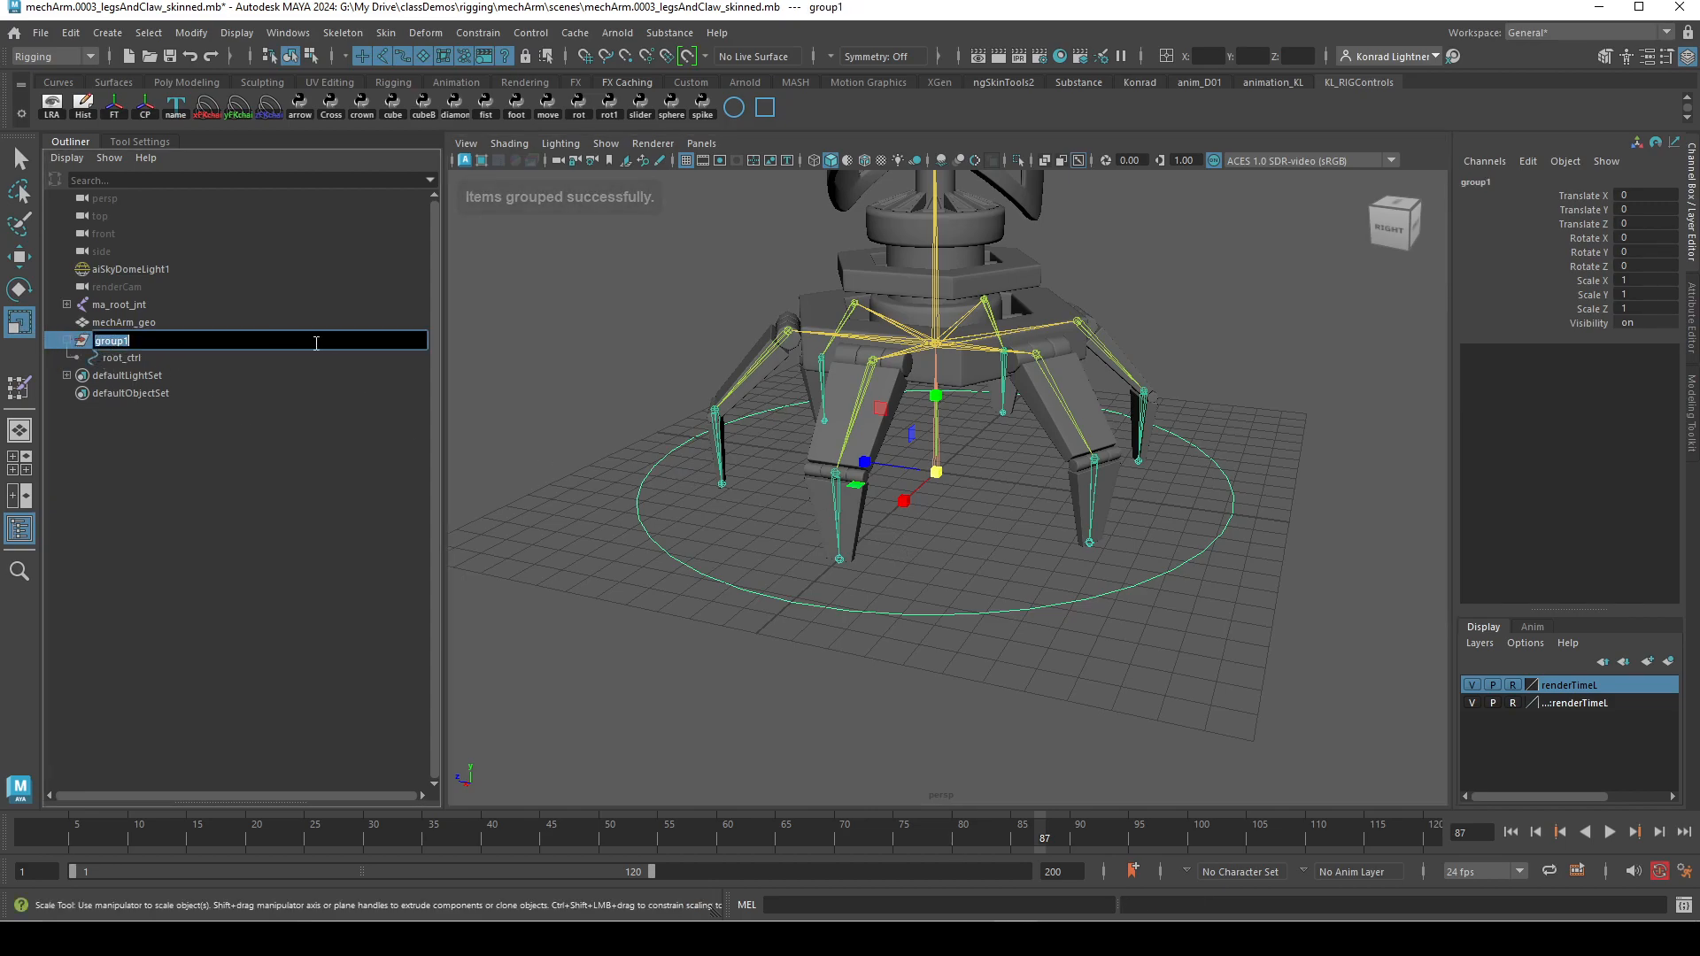
pyautogui.write('root_ctrl')
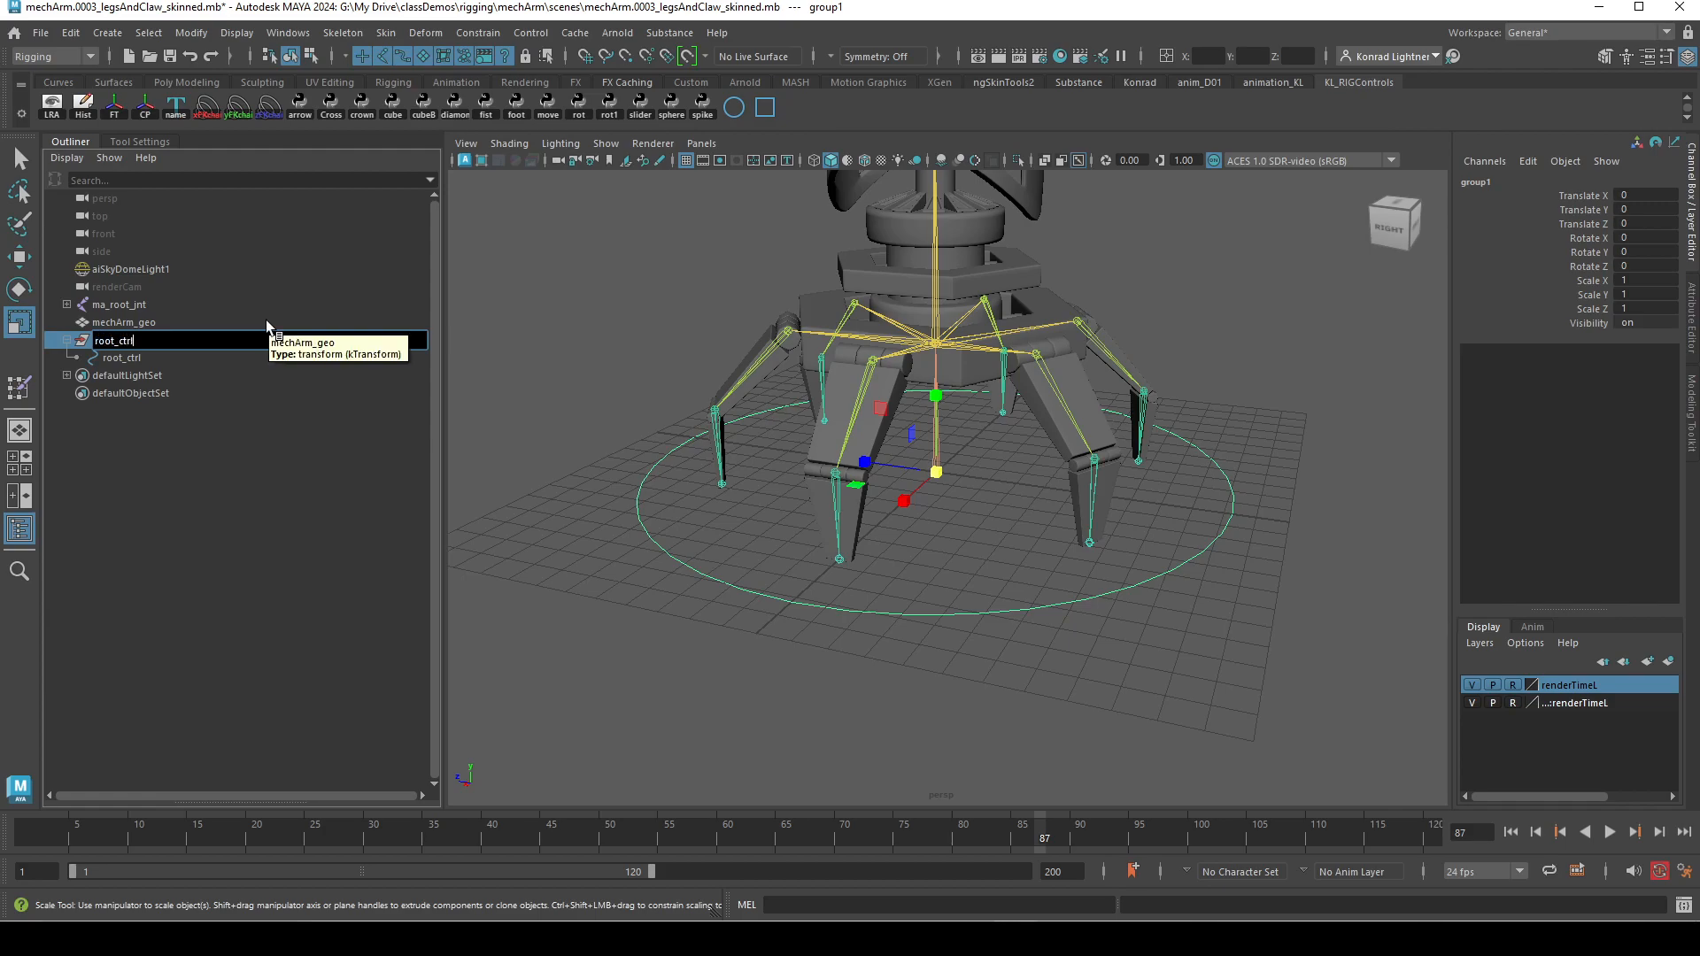
pyautogui.press('Return')
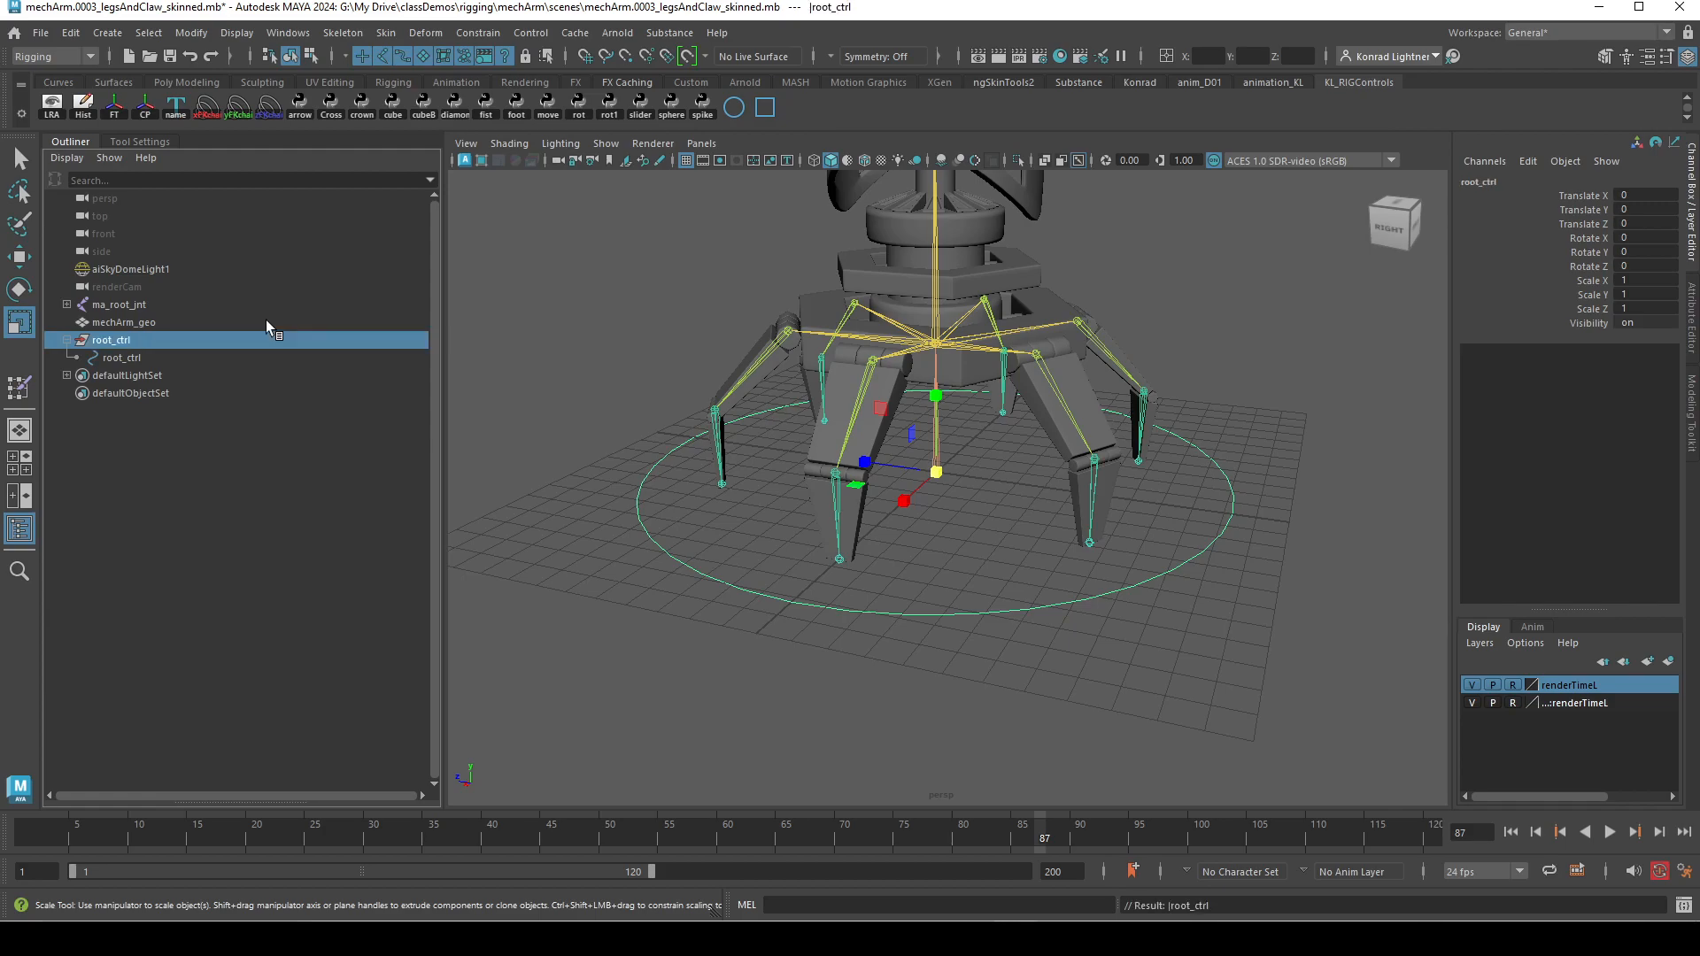
# Compare the transform channels of the parent group with those of the circle inside it
pyautogui.click(133, 375)
pyautogui.click(121, 358)
pyautogui.click(121, 341)
pyautogui.press('w')
pyautogui.keyDown('alt'); pyautogui.moveTo(1060, 638); pyautogui.dragTo(974, 614, button='right'); pyautogui.keyUp('alt')
pyautogui.keyDown('alt'); pyautogui.moveTo(974, 609); pyautogui.dragTo(985, 689, button='middle'); pyautogui.keyUp('alt')
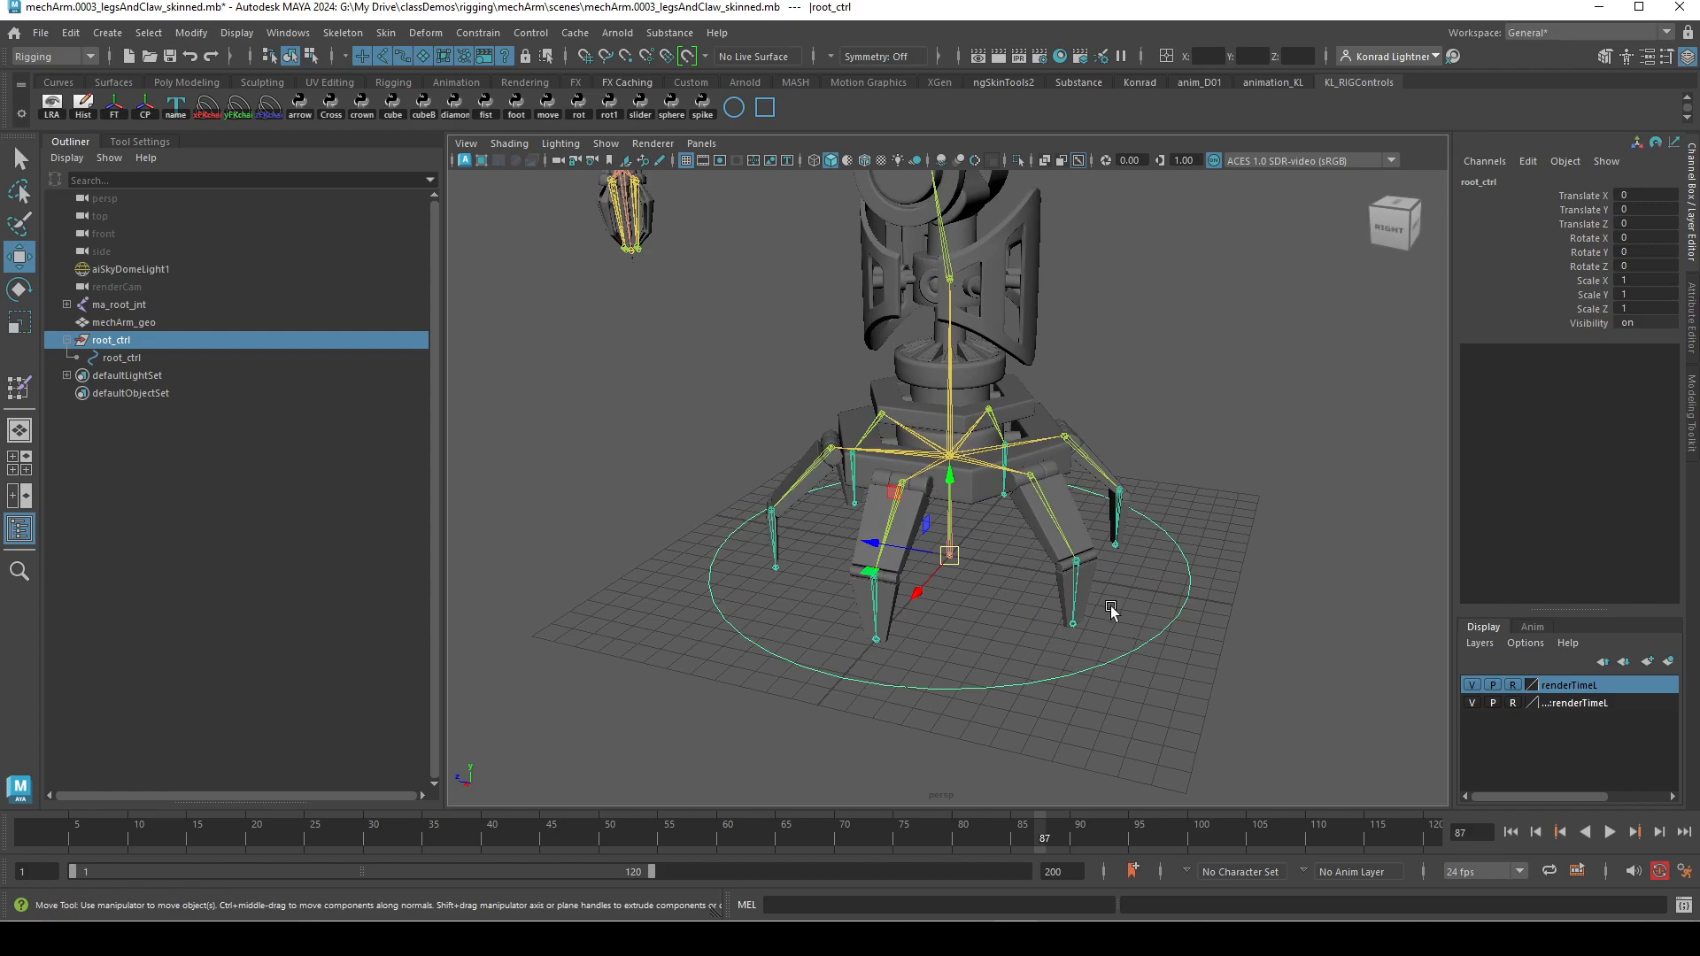
pyautogui.click(124, 358)
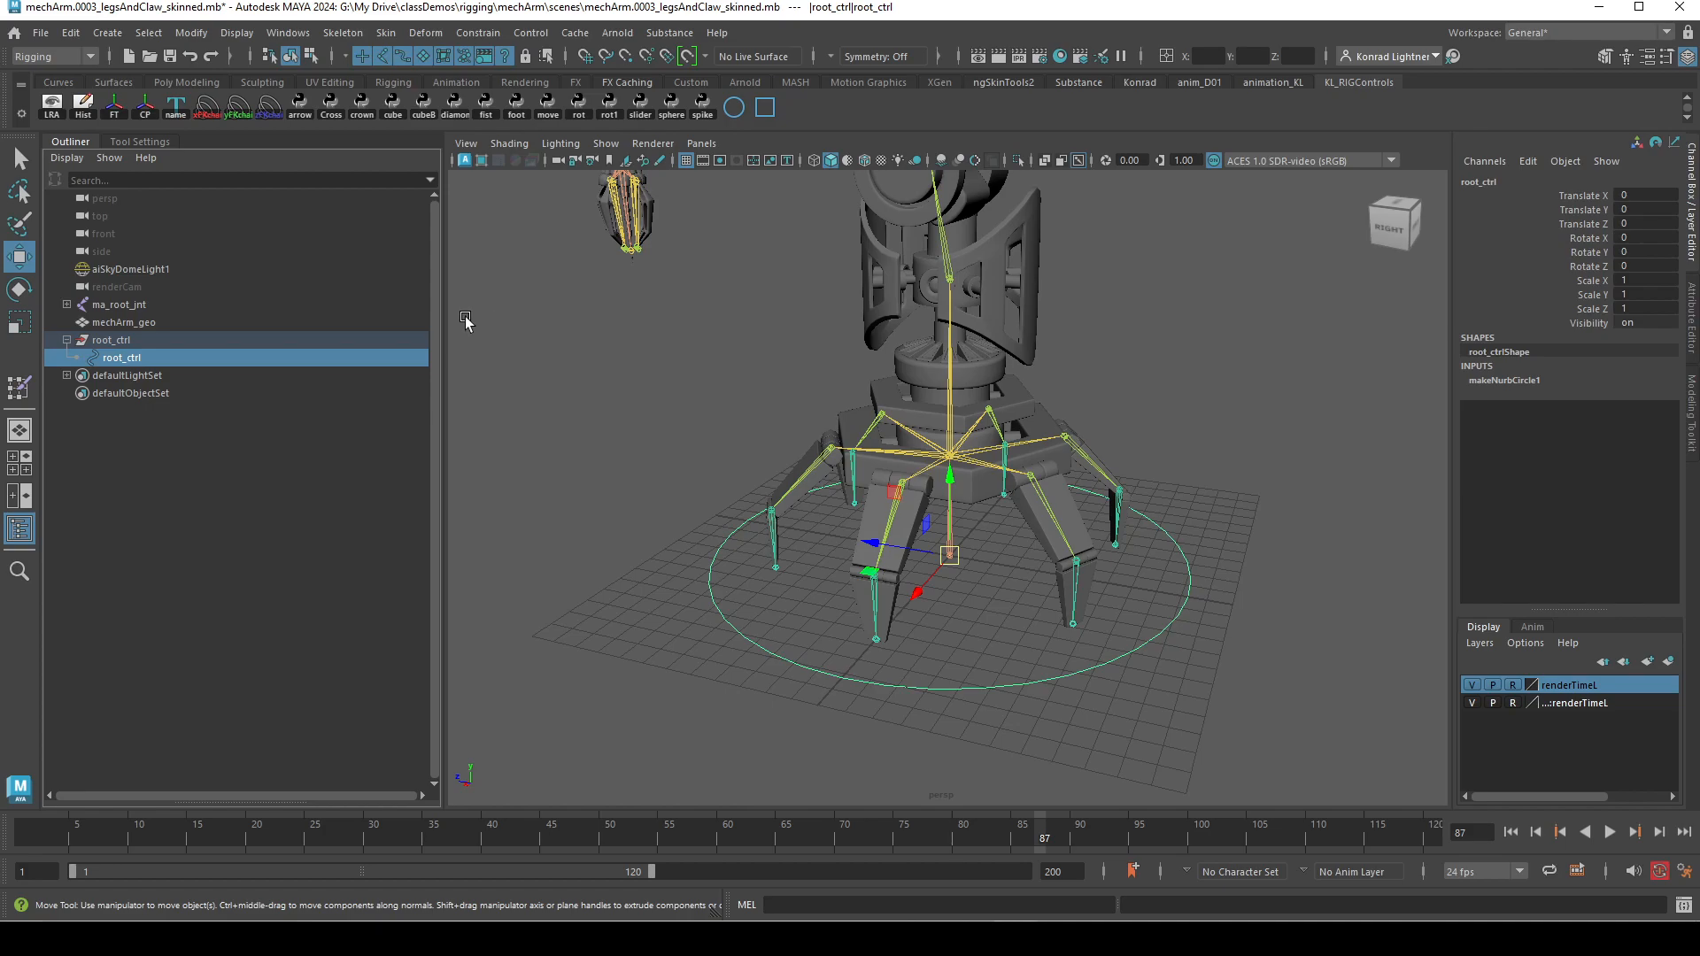
pyautogui.click(154, 339)
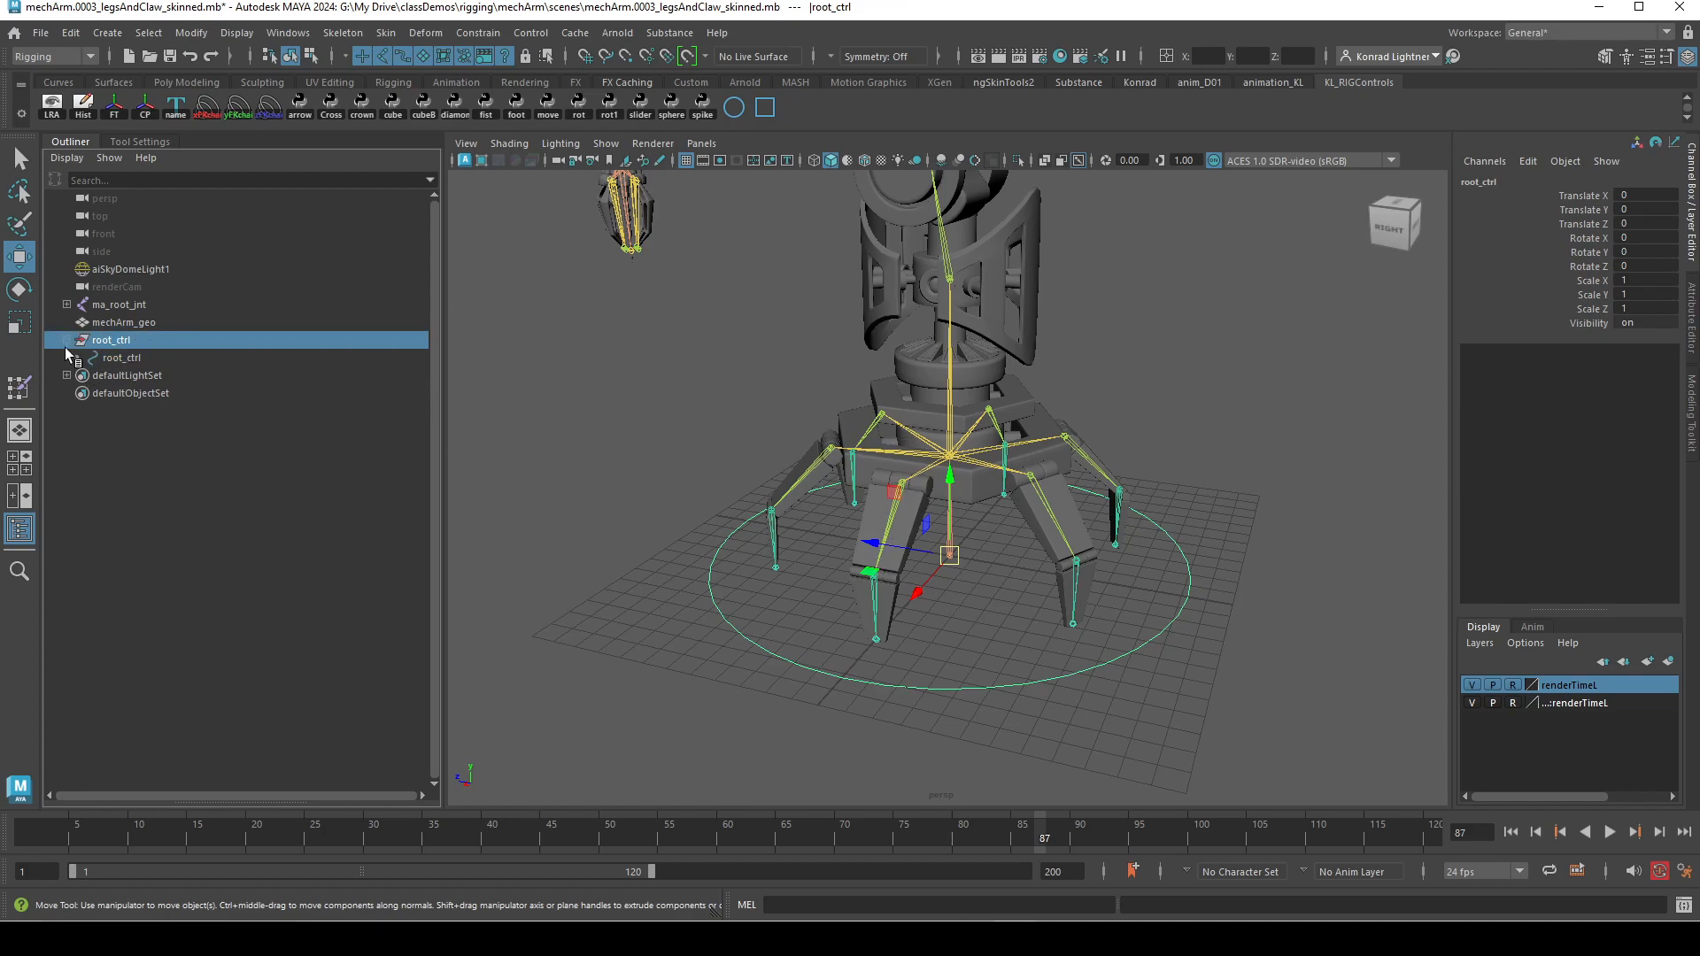
# Try raising the parent group about 7.1 units in Y, check the child circle's channels, and undo the move
pyautogui.moveTo(53, 333); pyautogui.dragTo(120, 339)
pyautogui.moveTo(947, 478); pyautogui.dragTo(948, 322)
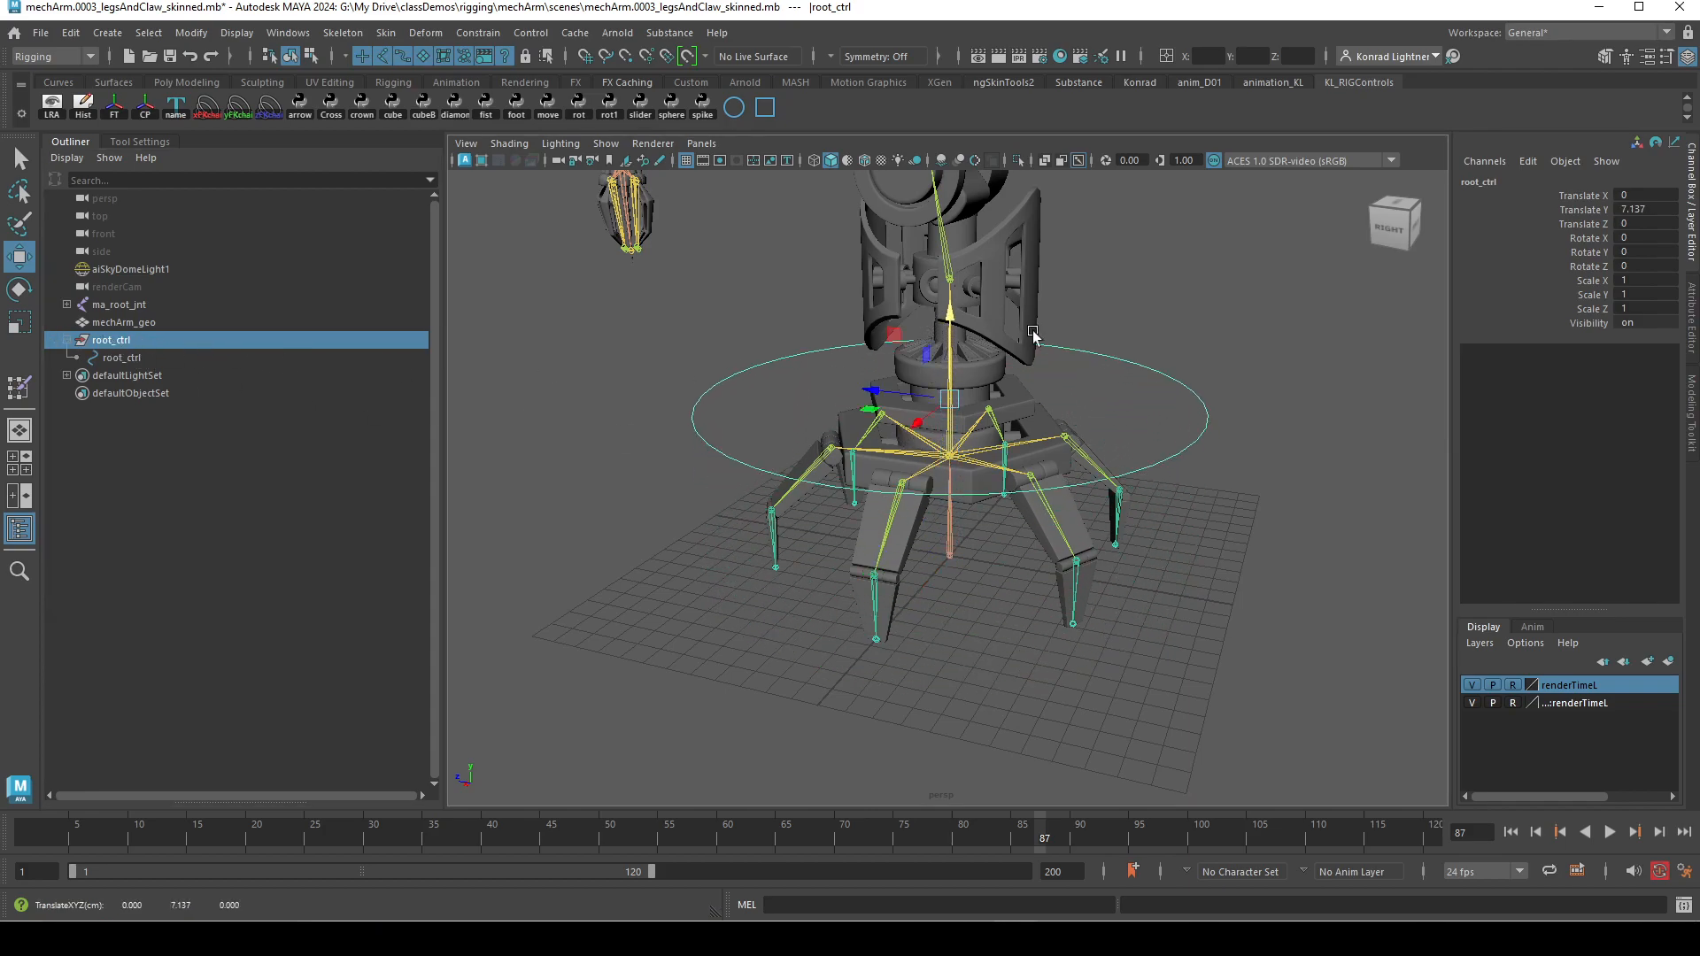
pyautogui.click(209, 357)
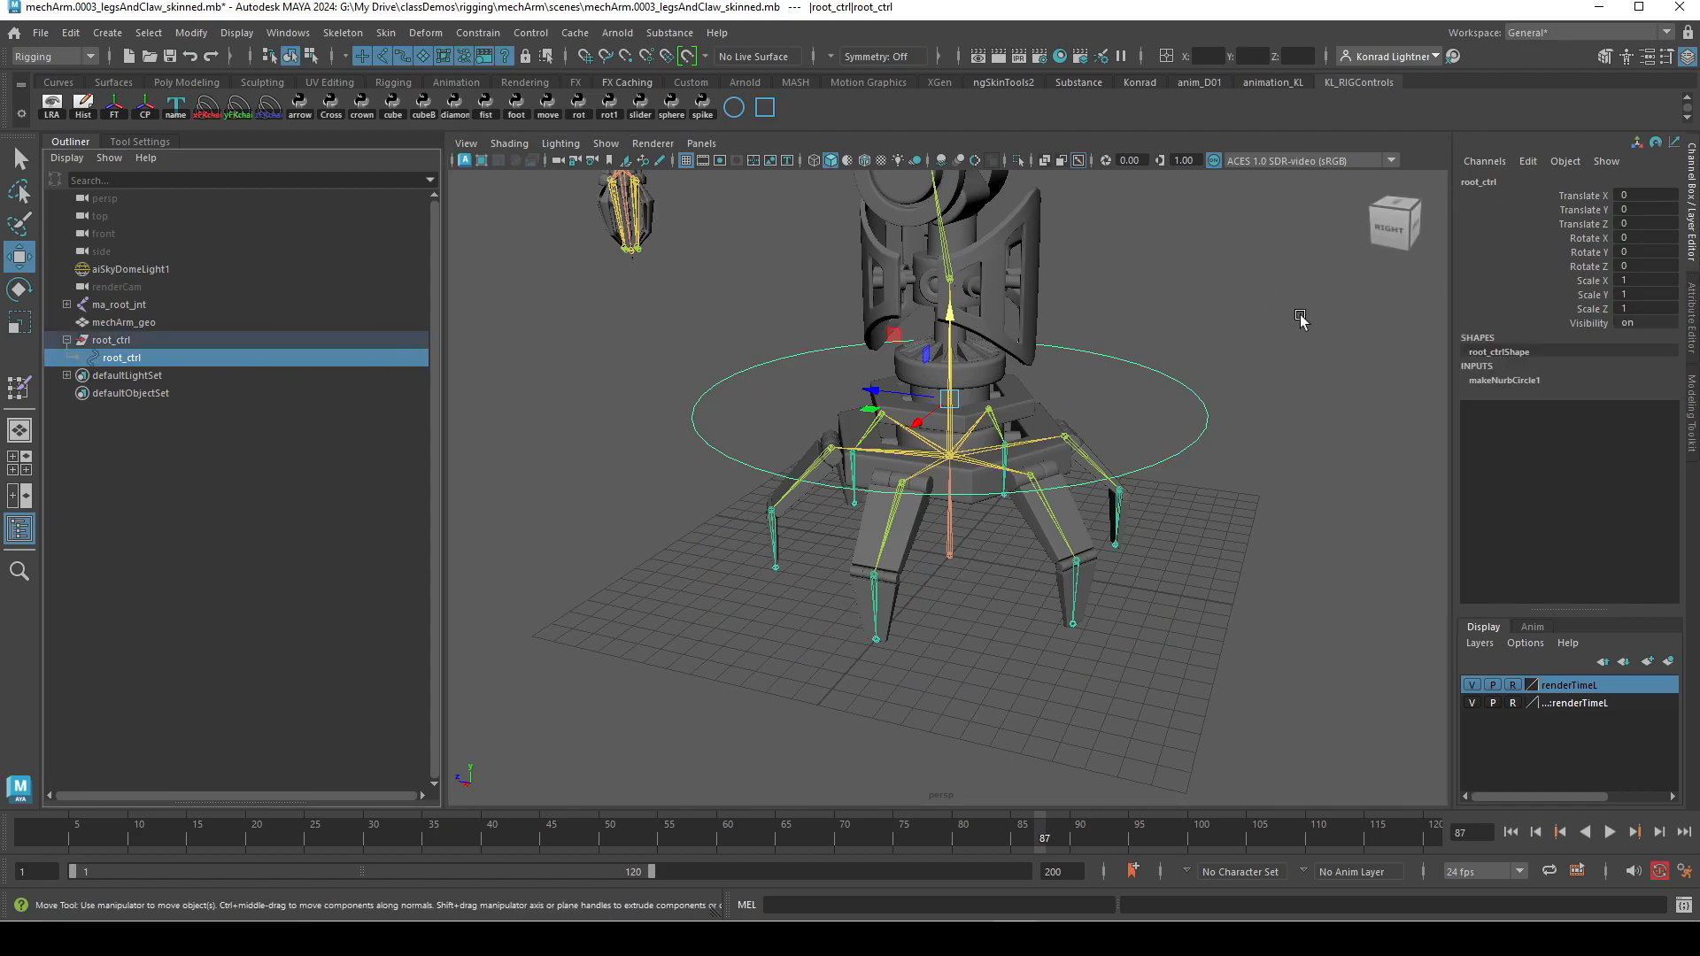
pyautogui.hotkey('ctrl', 'z')
pyautogui.hotkey('ctrl', 'z')
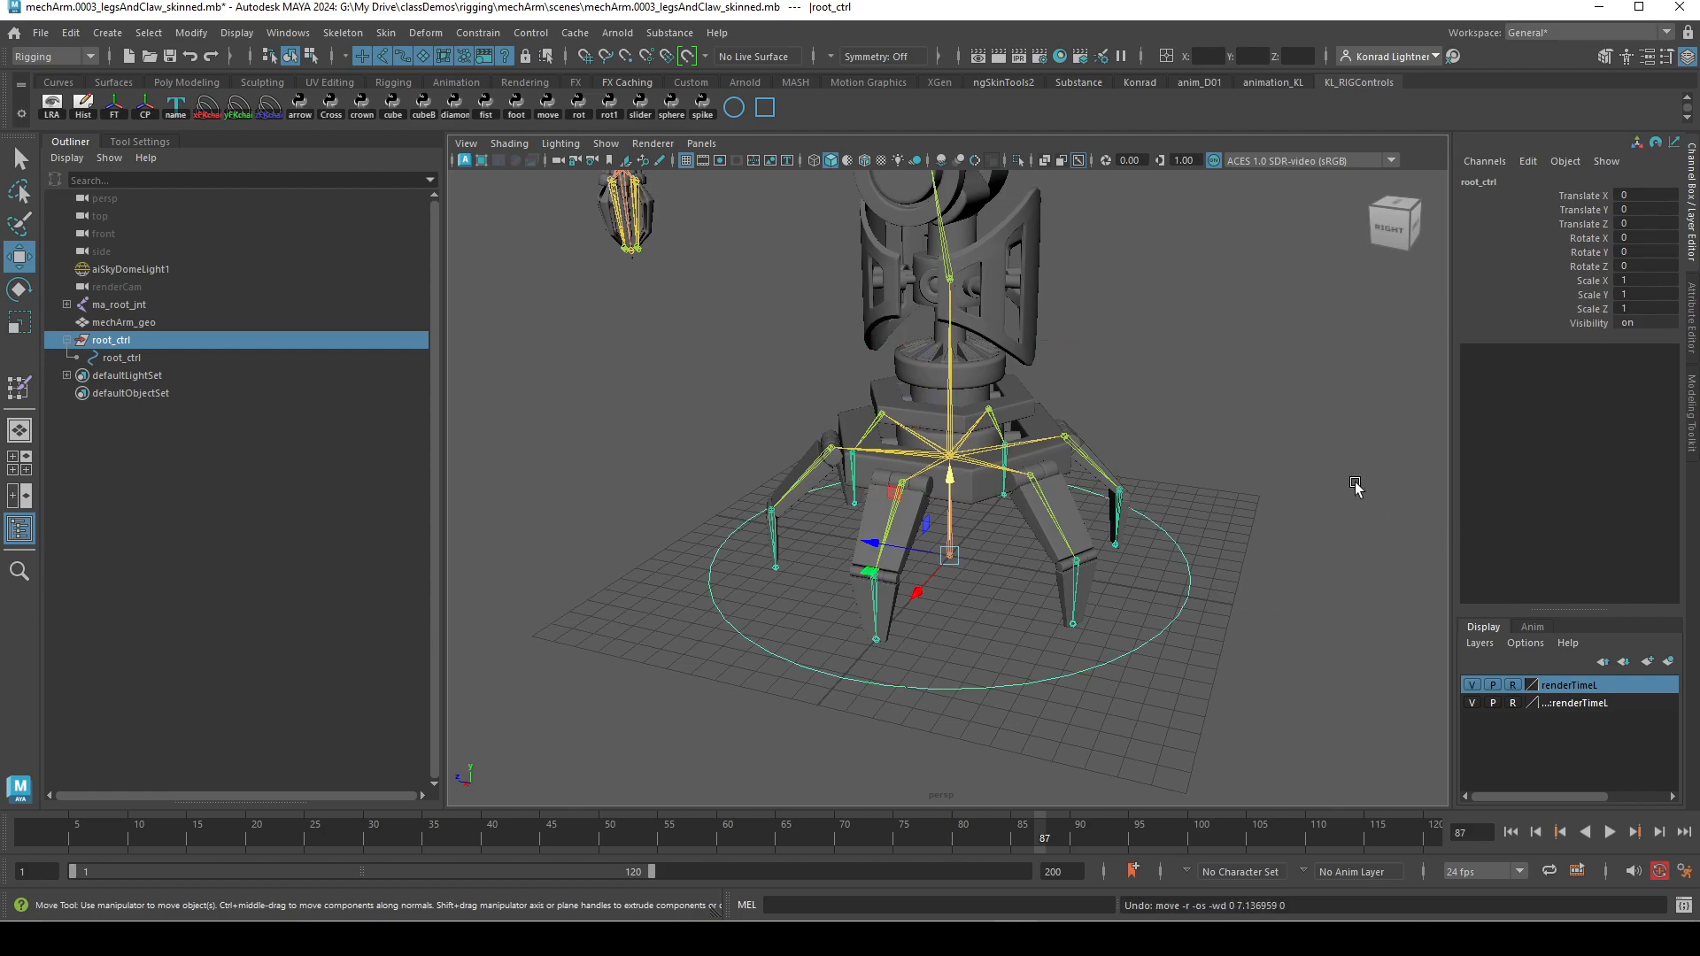
# Select the rotation joint at the base of the upper arm, expand the joint hierarchy and copy the name ma_armA_rot_jnt
pyautogui.click(561, 558)
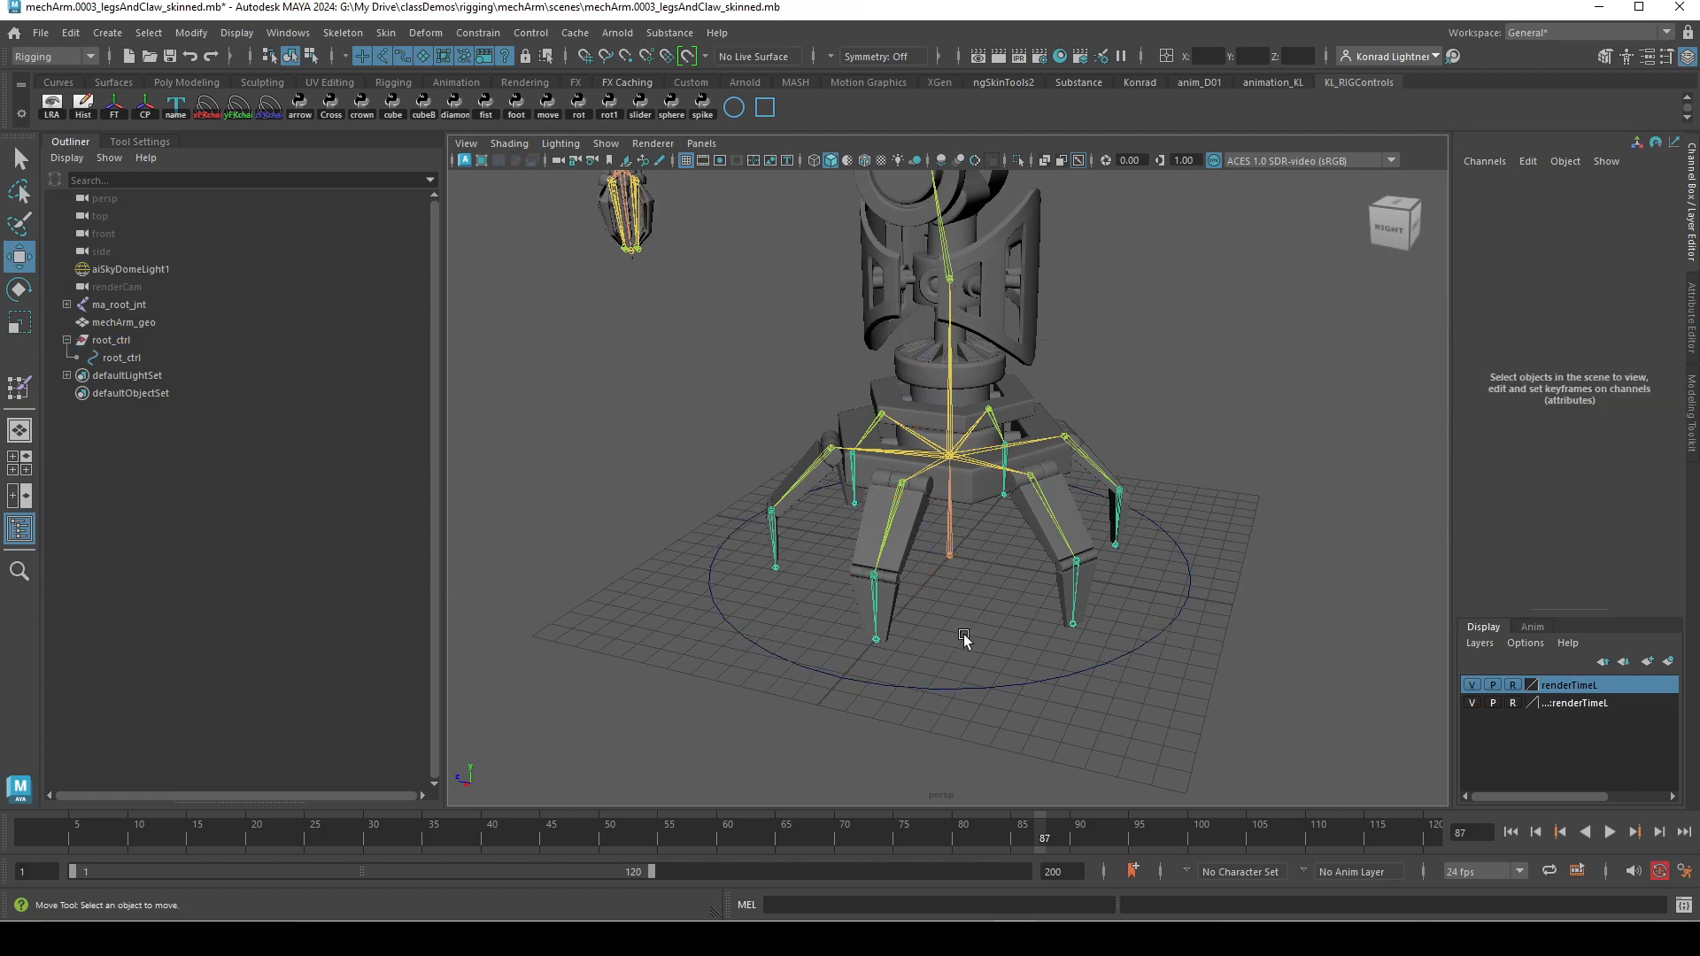
pyautogui.click(128, 341)
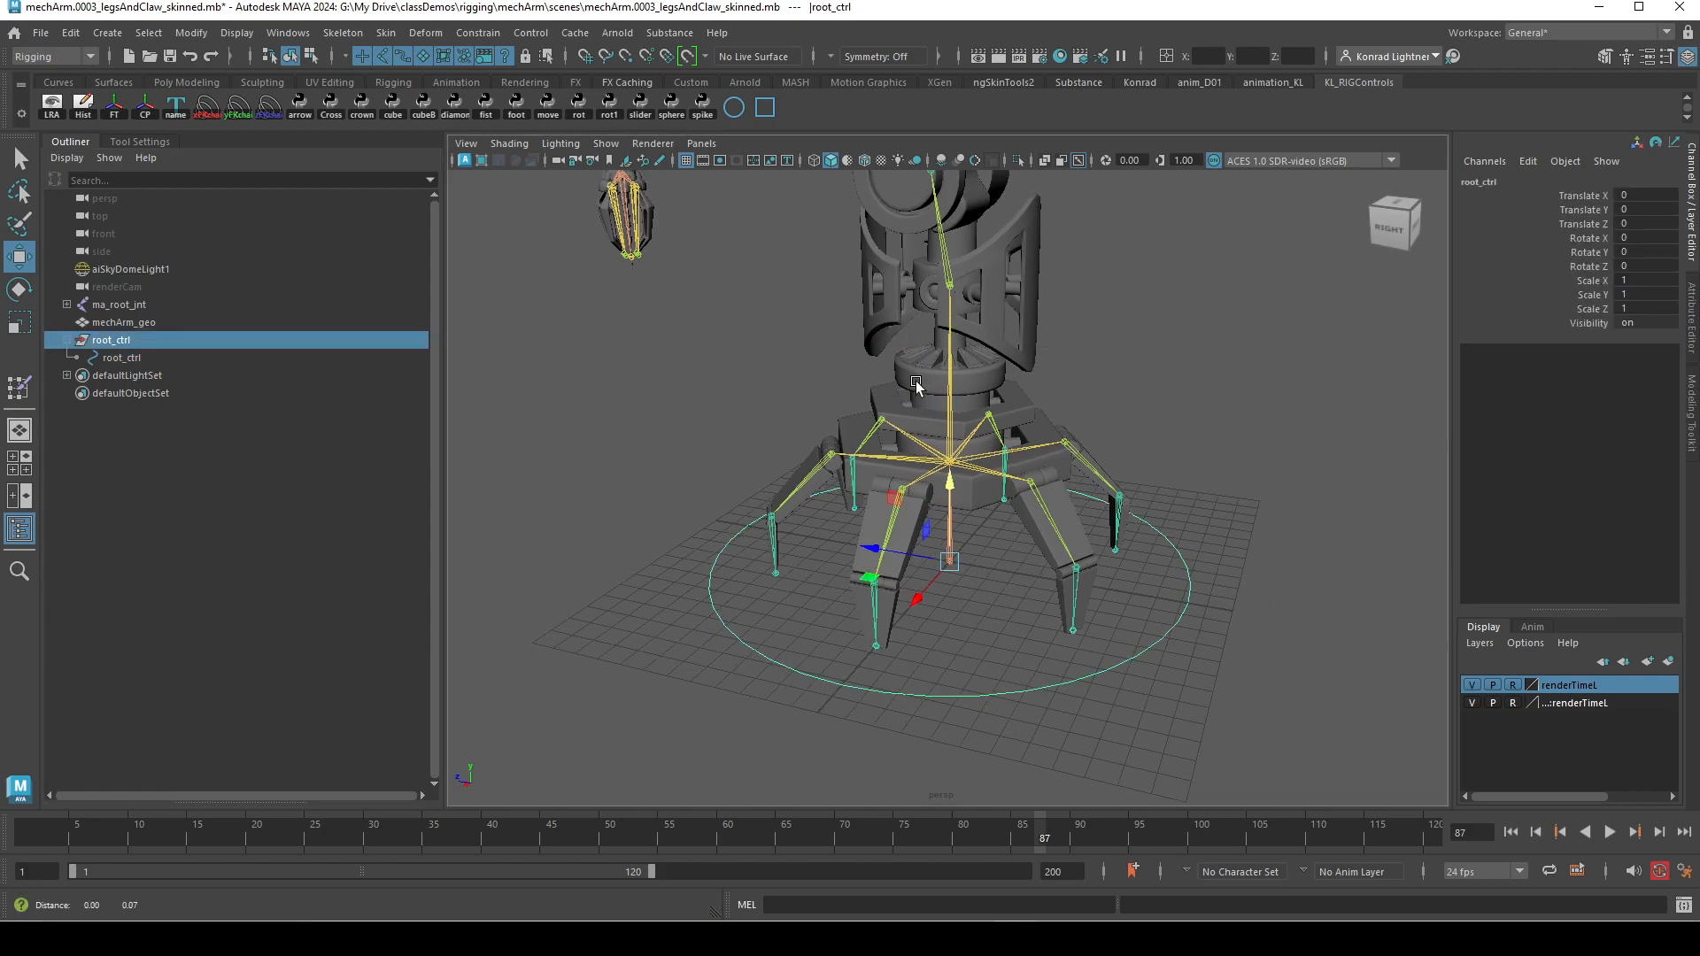
pyautogui.keyDown('alt'); pyautogui.moveTo(938, 261); pyautogui.dragTo(946, 405, button='middle'); pyautogui.keyUp('alt')
pyautogui.click(912, 352)
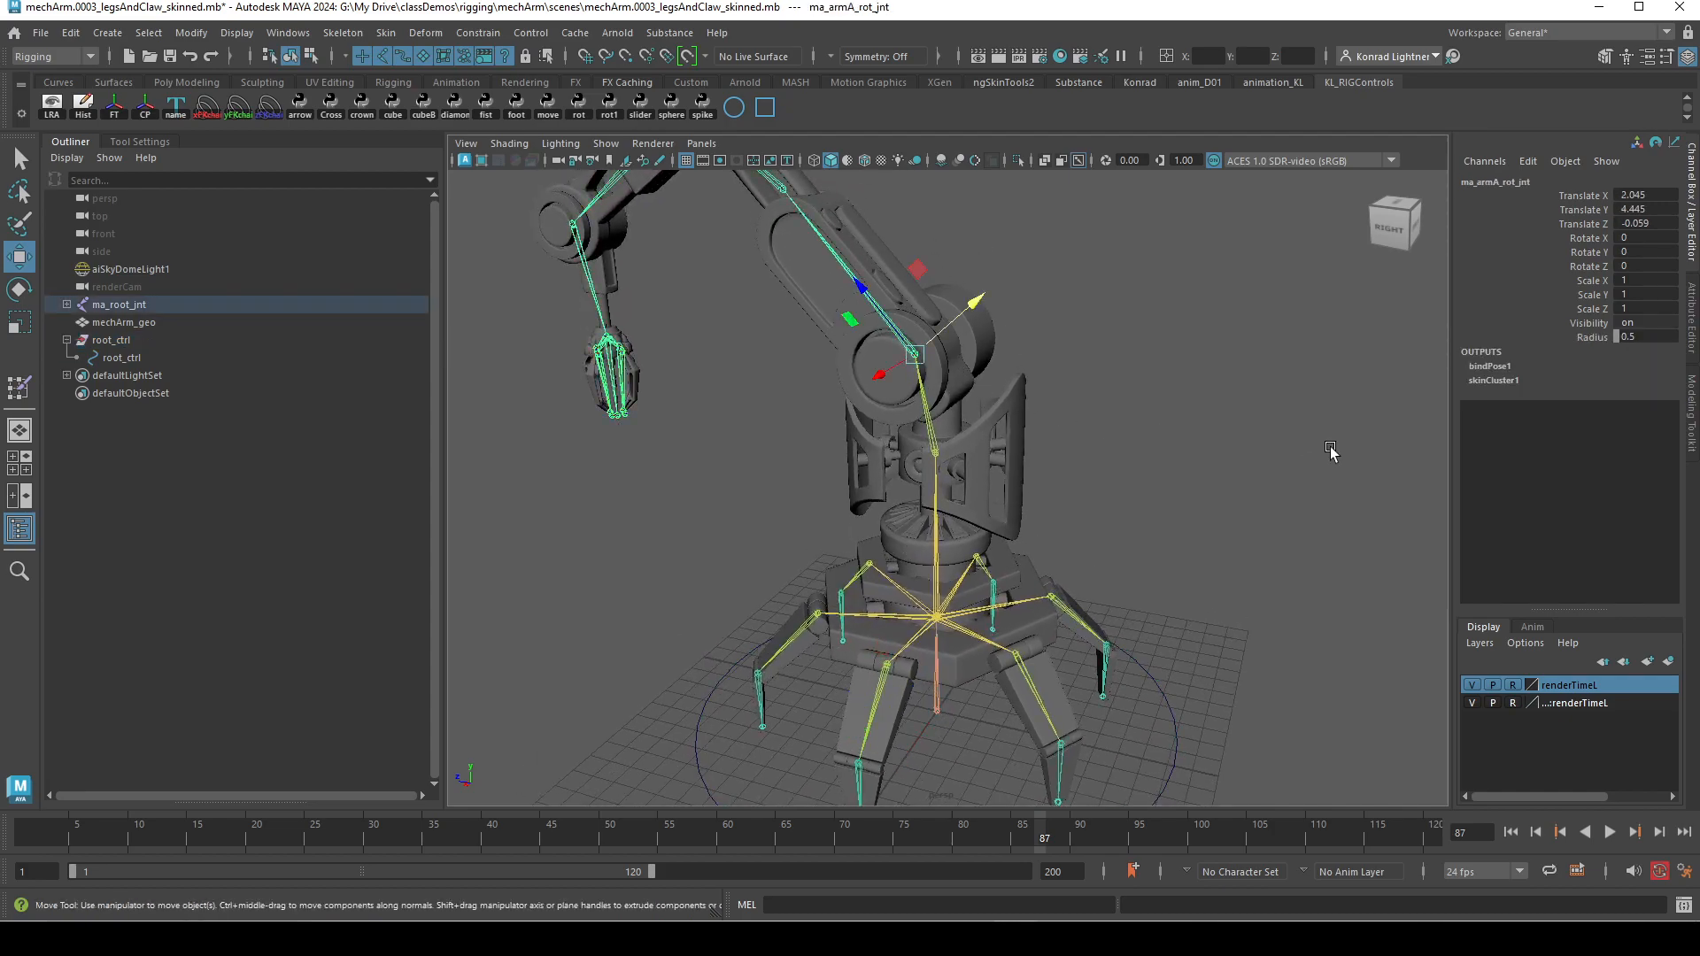
pyautogui.keyDown('alt'); pyautogui.moveTo(1063, 422); pyautogui.dragTo(957, 427); pyautogui.keyUp('alt')
pyautogui.keyDown('alt'); pyautogui.moveTo(957, 427); pyautogui.dragTo(810, 398, button='right'); pyautogui.keyUp('alt')
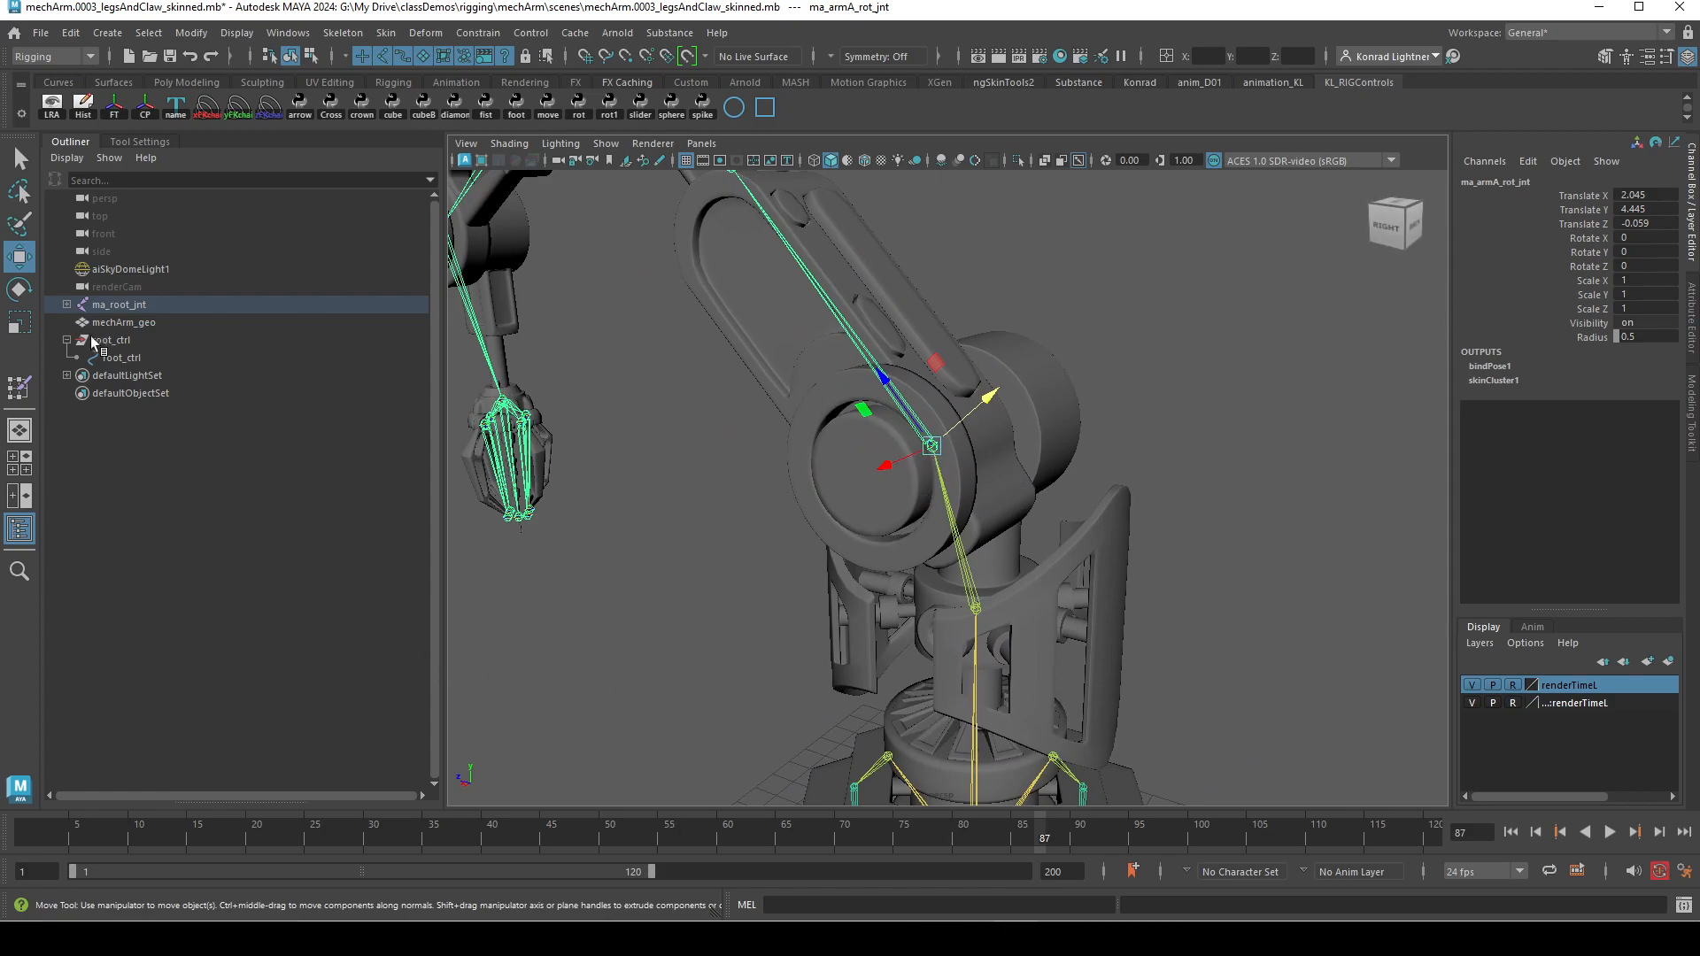
pyautogui.keyDown('shift'); pyautogui.click(66, 304); pyautogui.keyUp('shift')
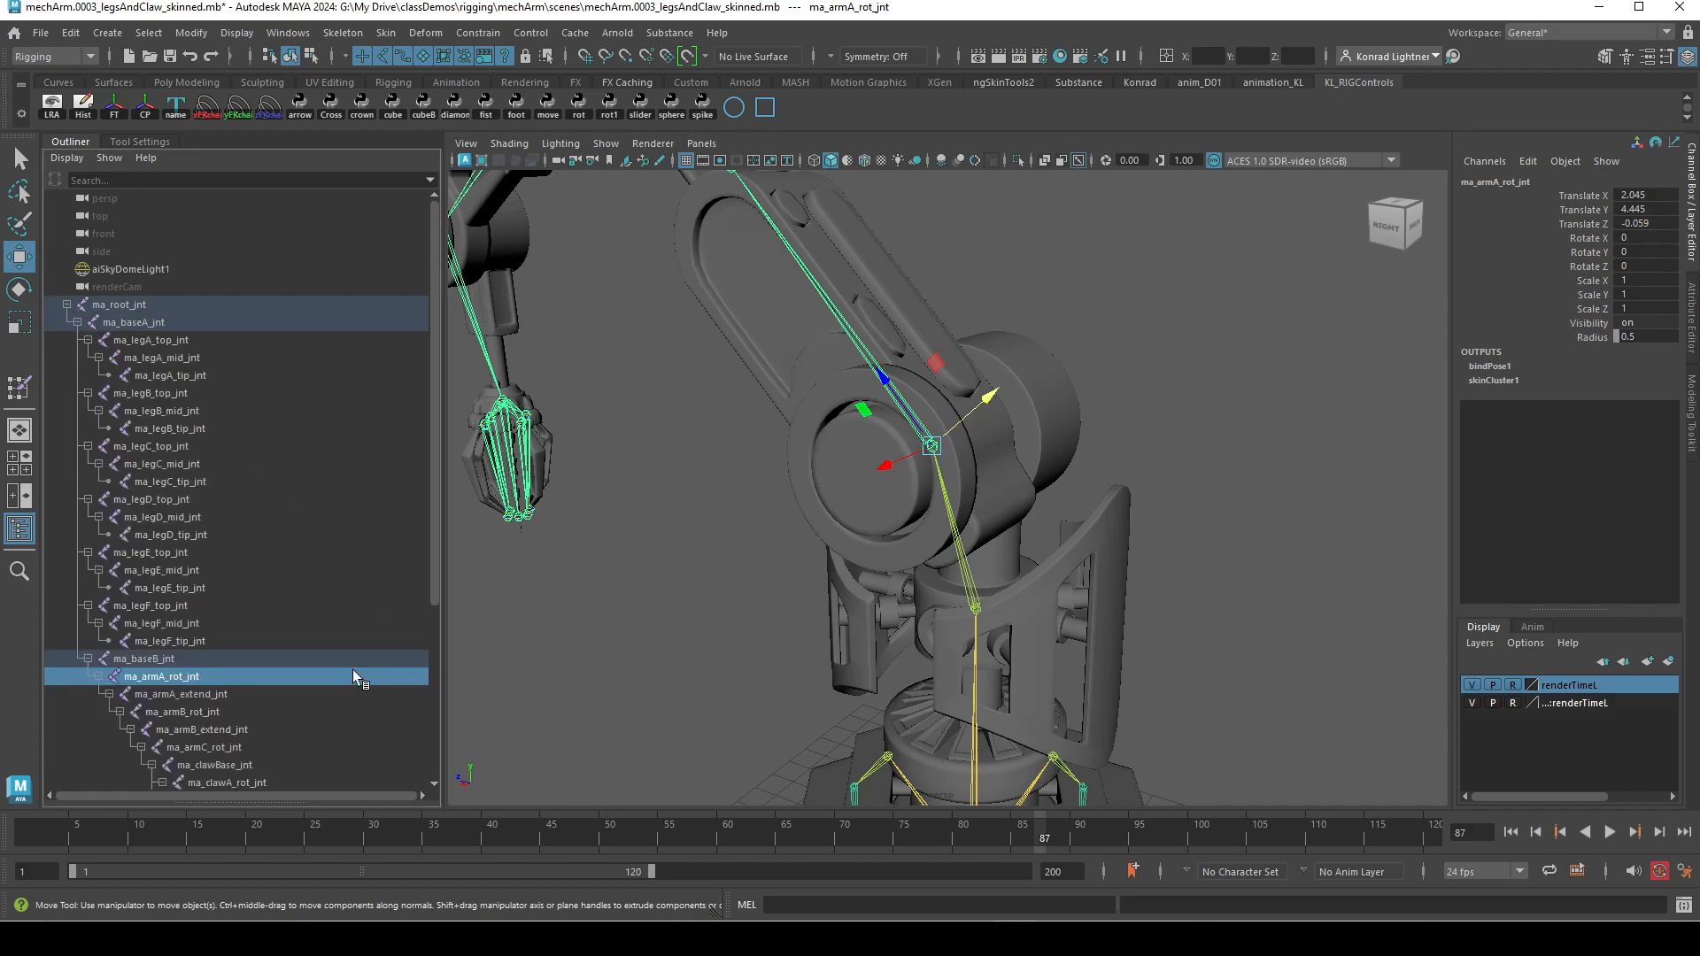
pyautogui.scroll(-5, 225, 673)
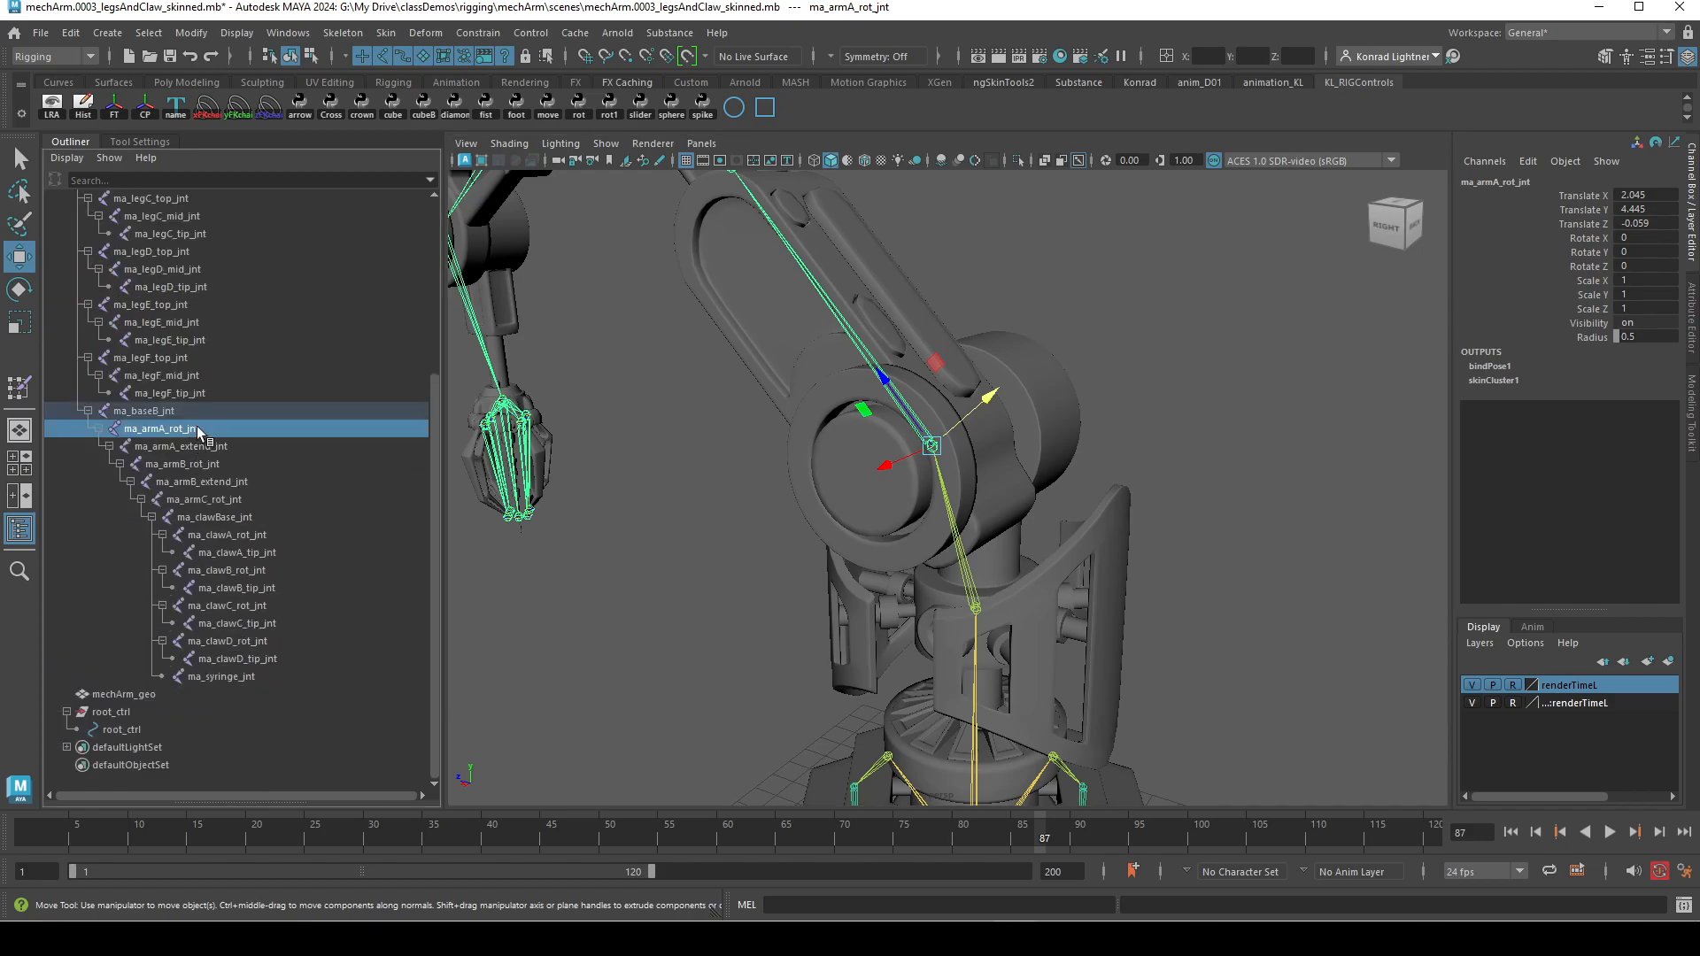
pyautogui.doubleClick(198, 432)
pyautogui.hotkey('ctrl', 'c')
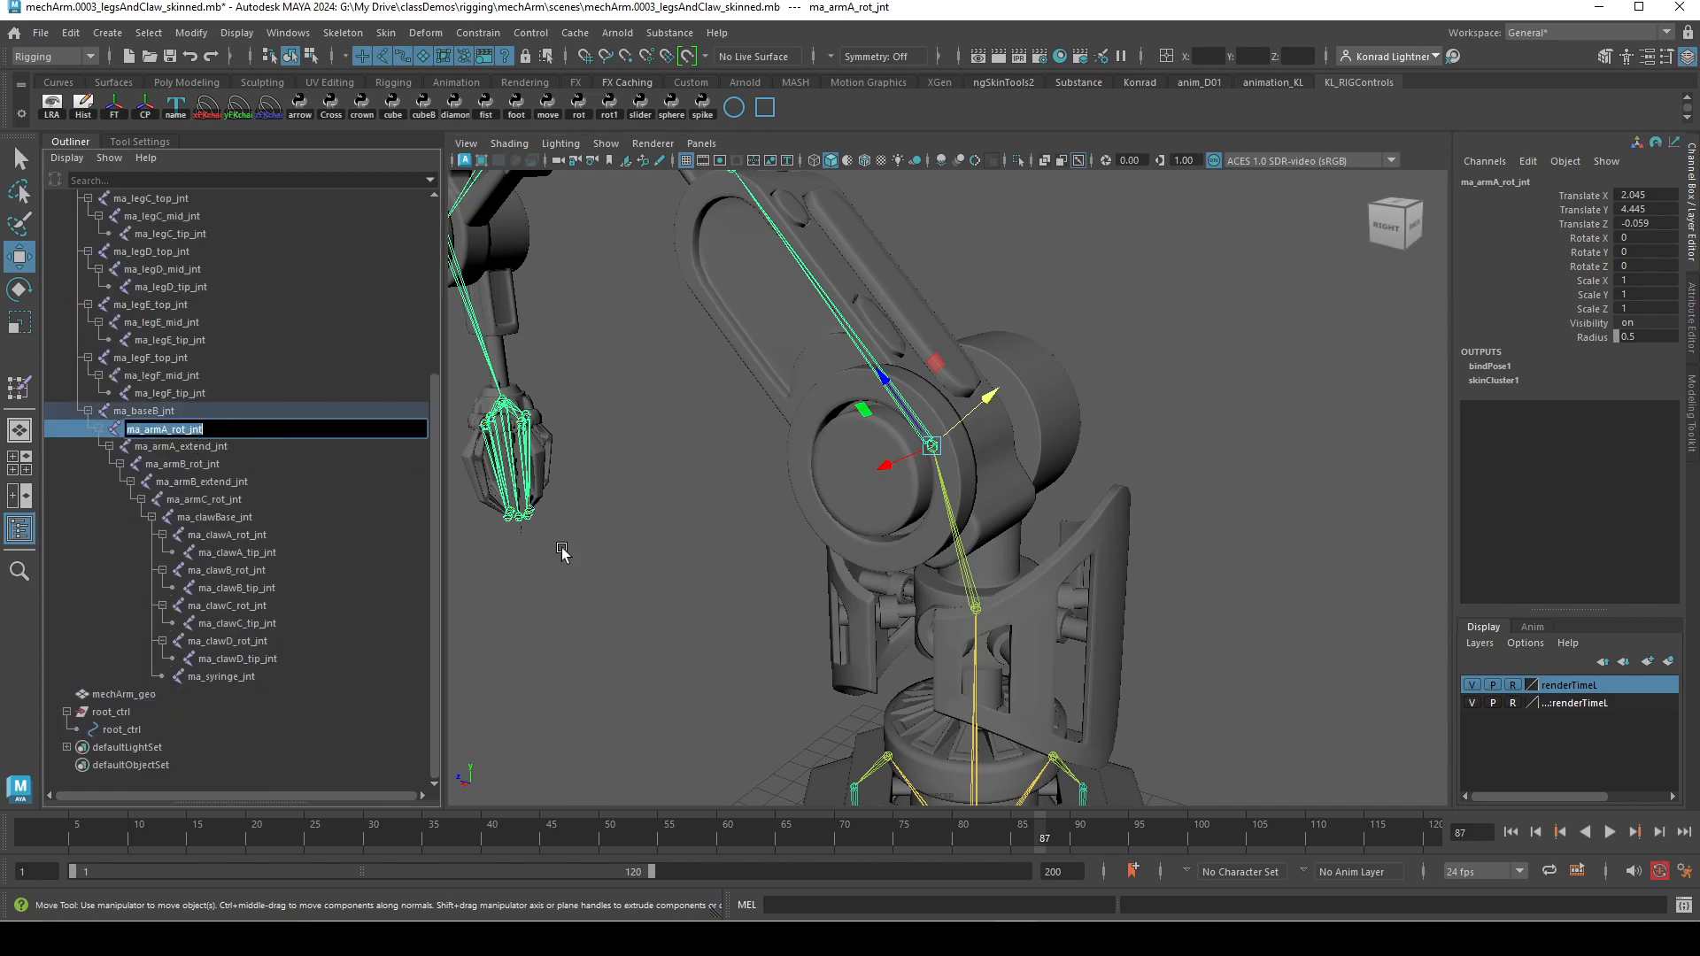
# Rename the circle inside the group to ma_armA_rot_ctrl, based on the copied joint name
pyautogui.click(147, 731)
pyautogui.doubleClick(147, 731)
pyautogui.hotkey('ctrl', 'v')
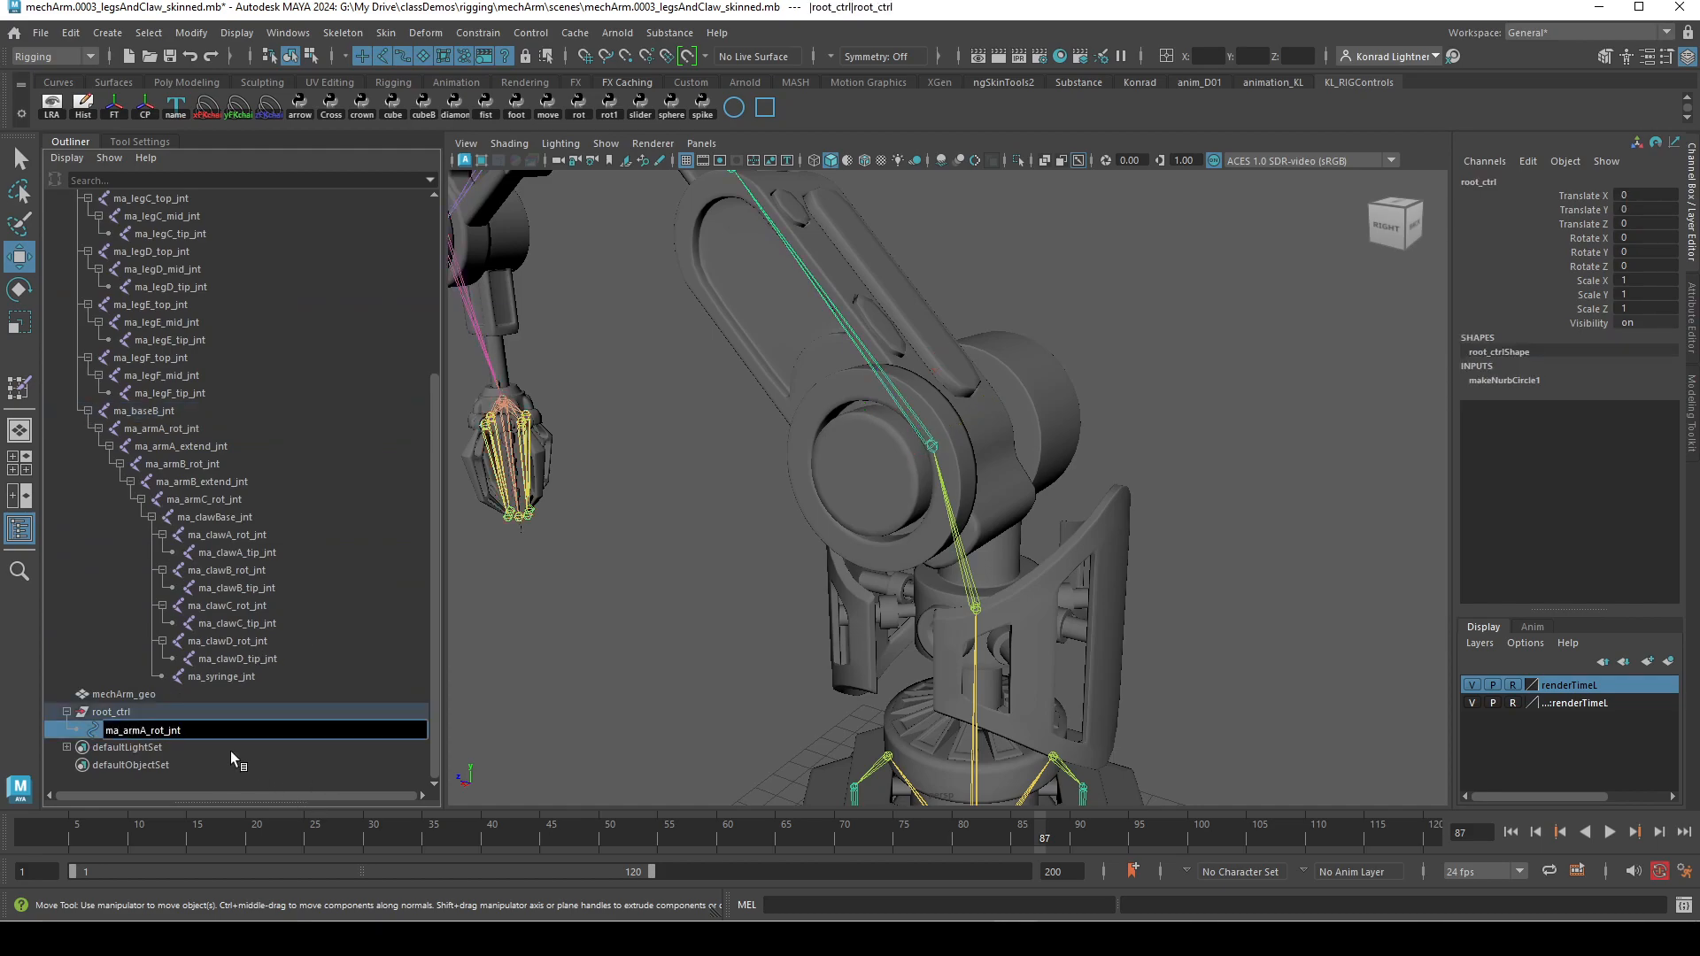
pyautogui.press('BackSpace')
pyautogui.press('BackSpace')
pyautogui.press('BackSpace')
pyautogui.write('ctrl')
pyautogui.press('Return')
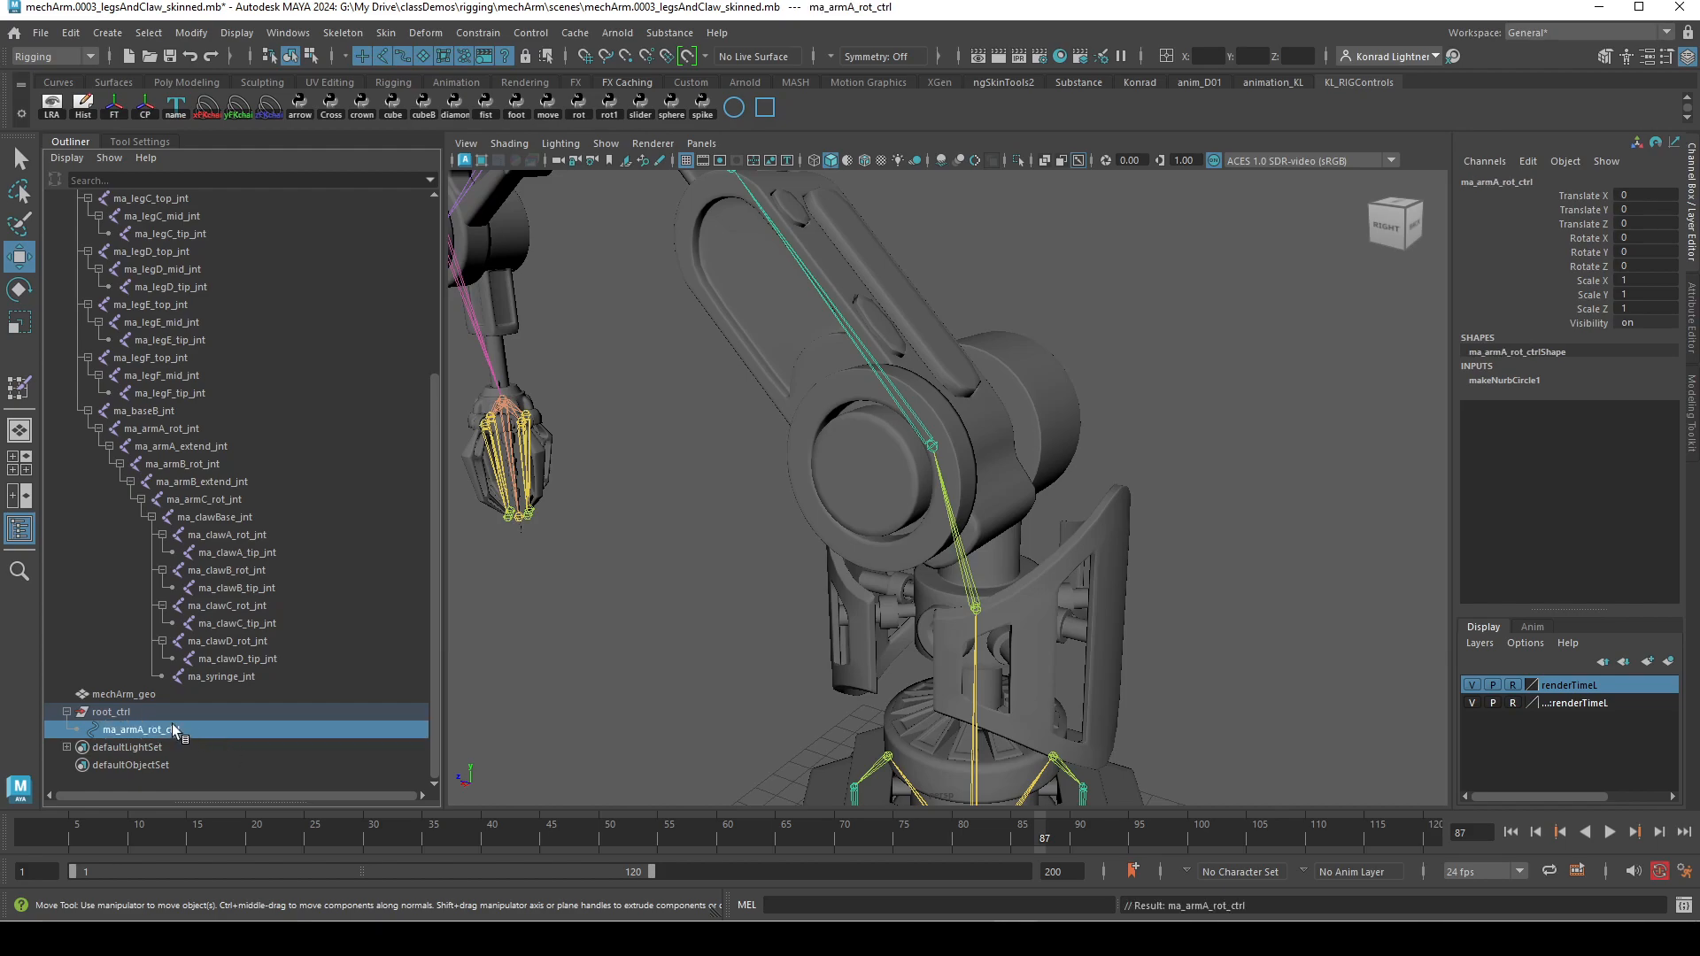
# Rename the circle's parent group to ma_armA_rot_ctrlgrp, based on the copied joint name
pyautogui.doubleClick(122, 712)
pyautogui.hotkey('ctrl', 'v')
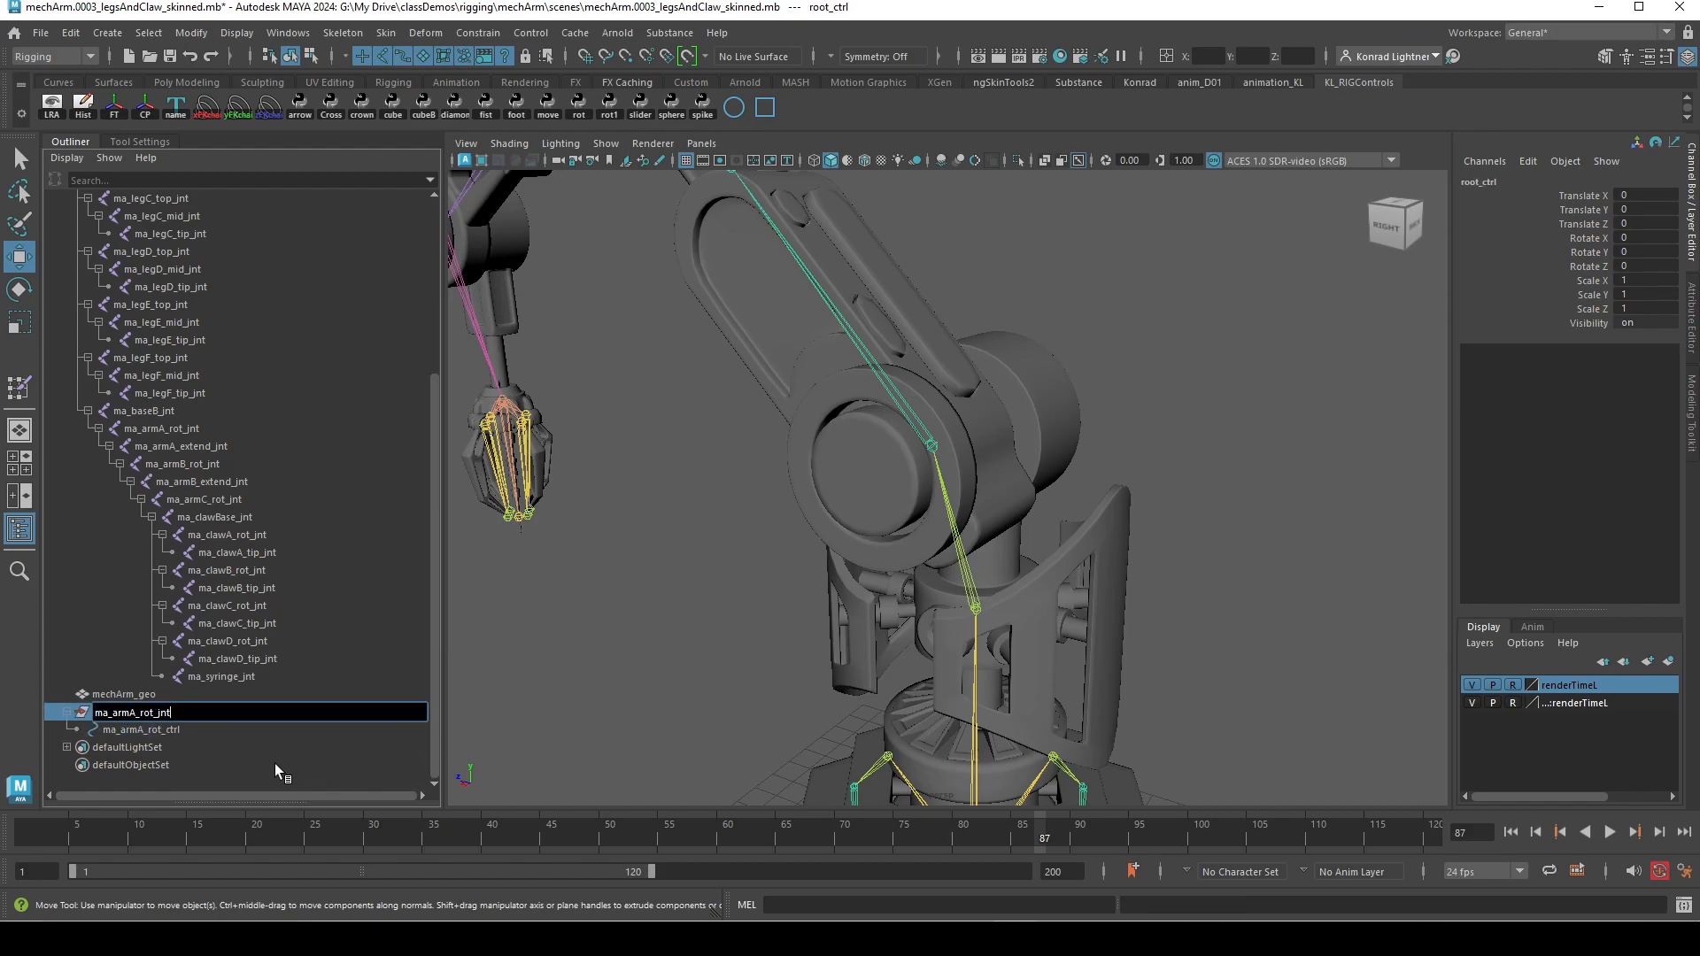
pyautogui.press('BackSpace')
pyautogui.press('BackSpace')
pyautogui.write('ctrlg')
pyautogui.press('Return')
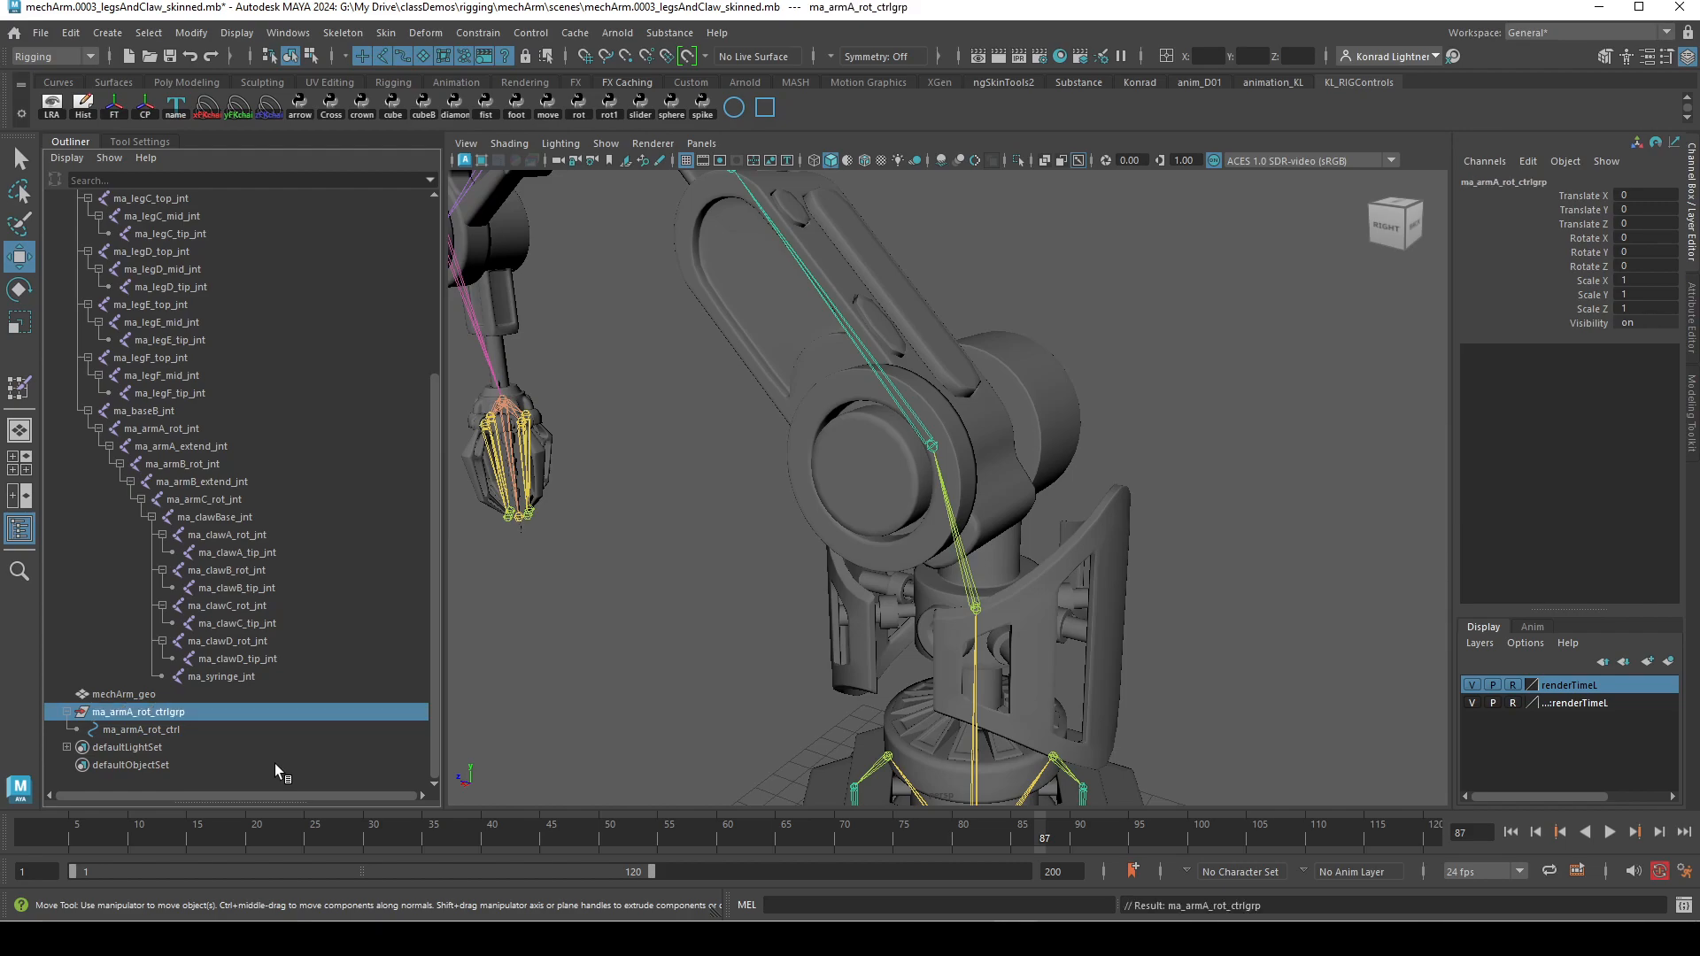
# Try to point-snap the ma_armA_rot_ctrlgrp group from the ground onto ma_armA_rot_jnt with the arm mesh visible
pyautogui.click(207, 732)
pyautogui.press('f')
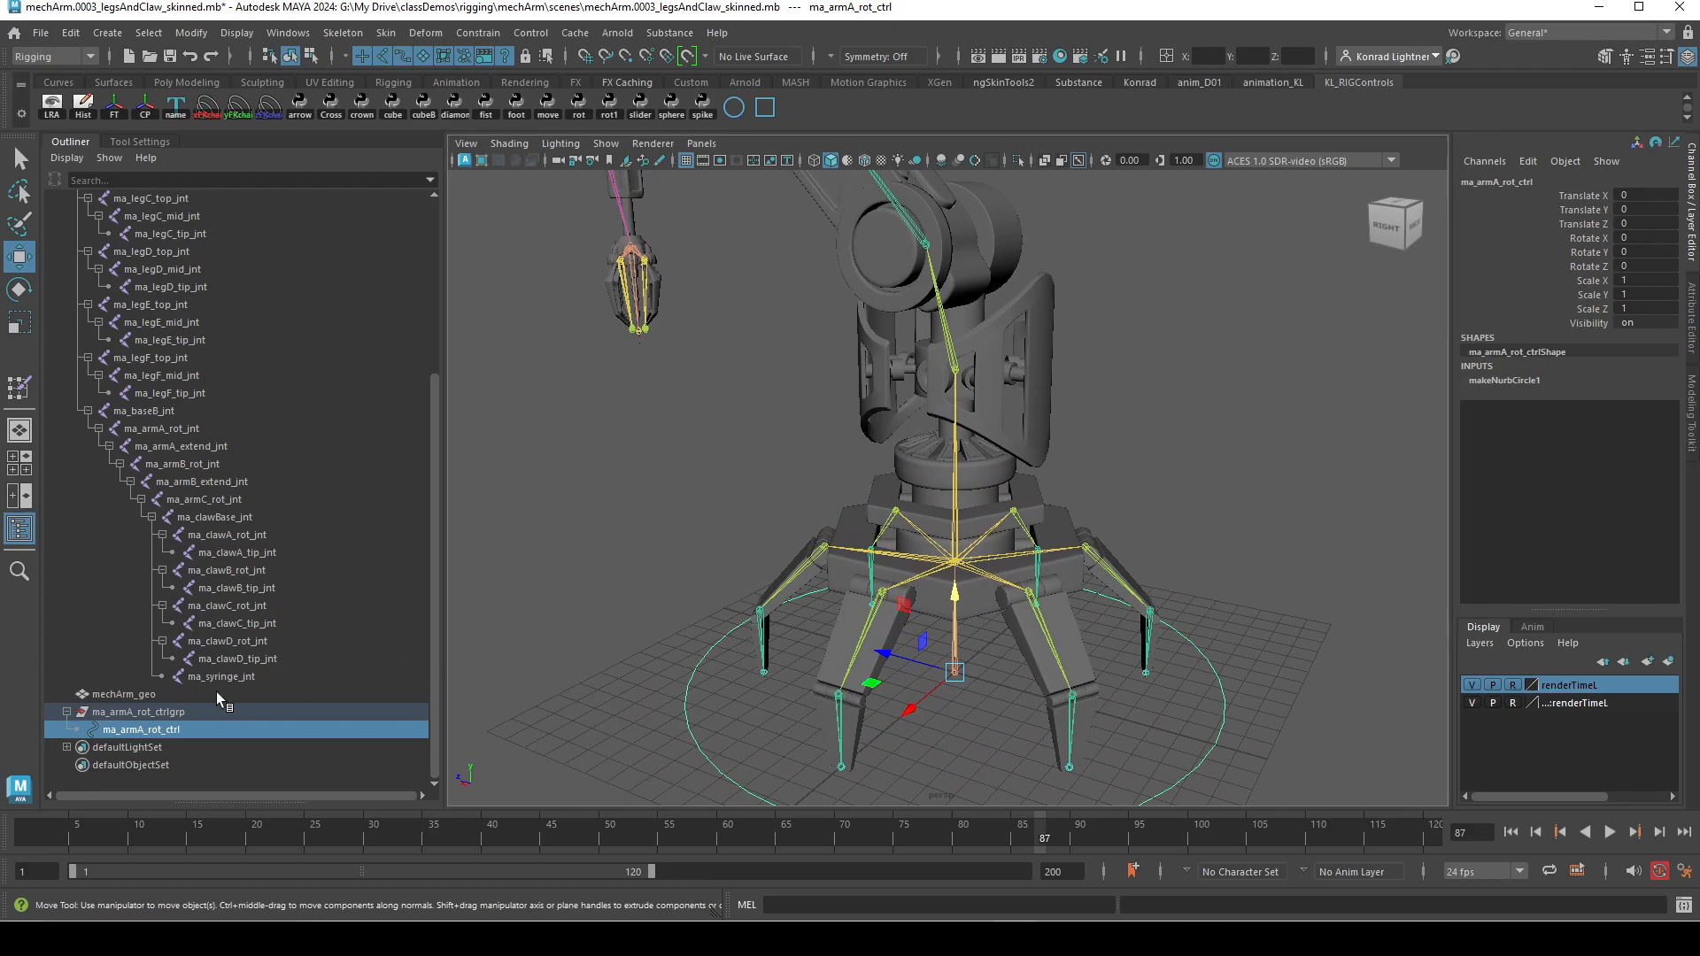
pyautogui.press('Up')
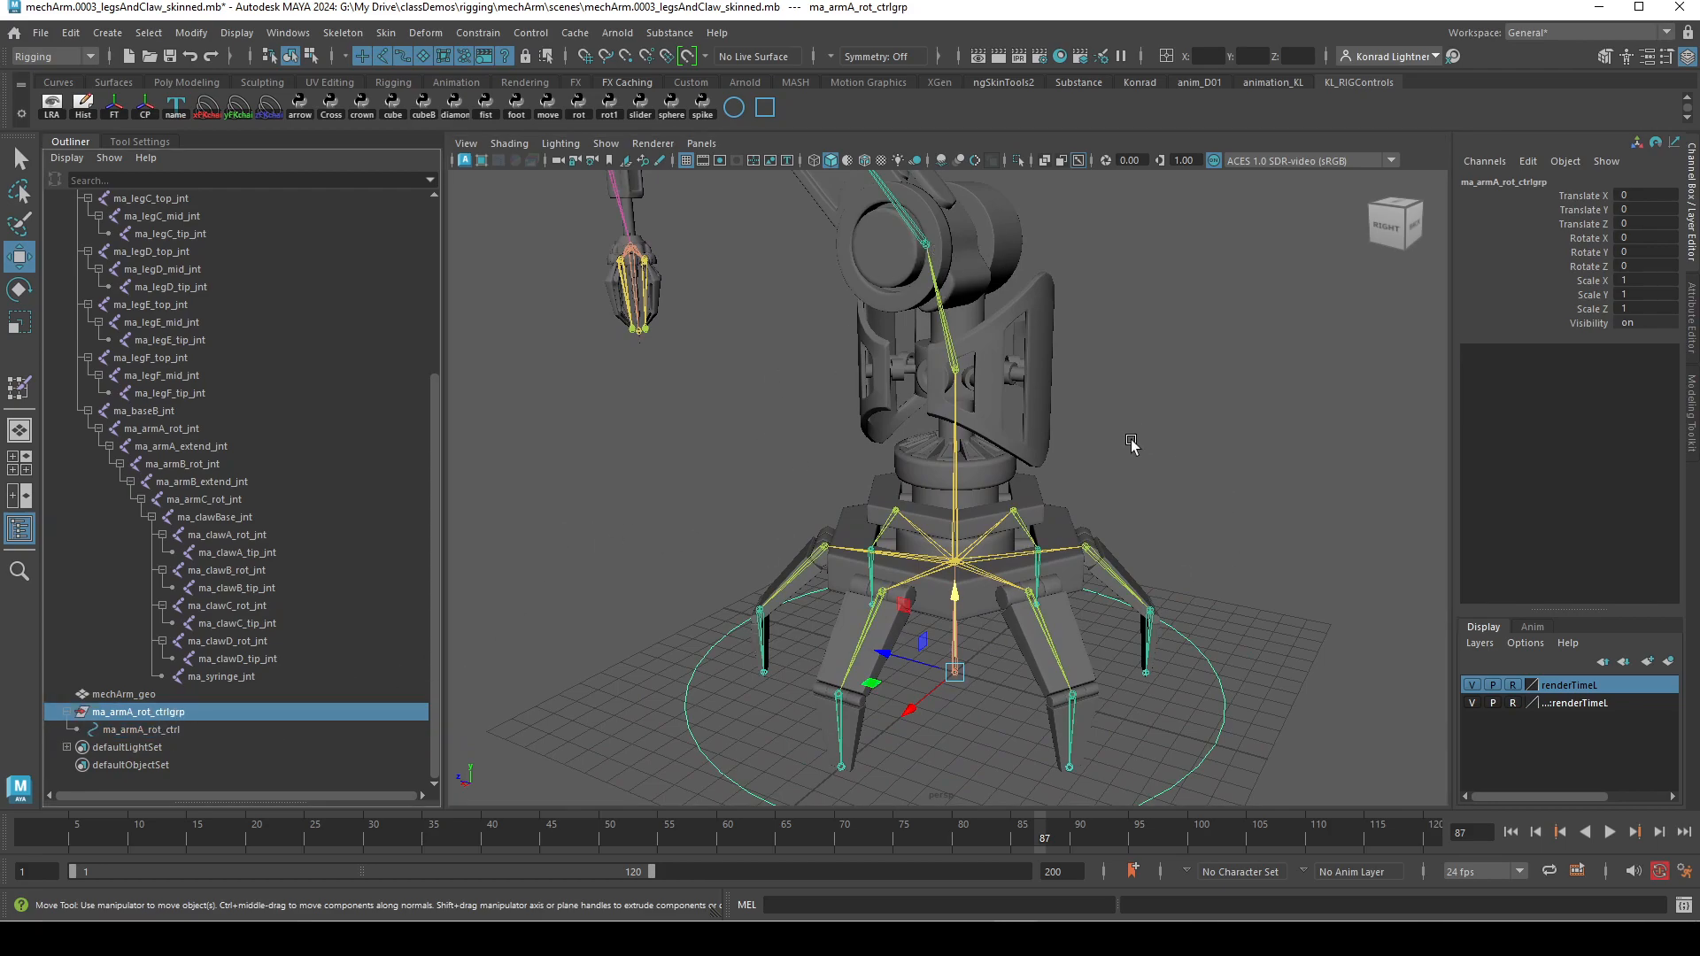
pyautogui.scroll(-5, 983, 390)
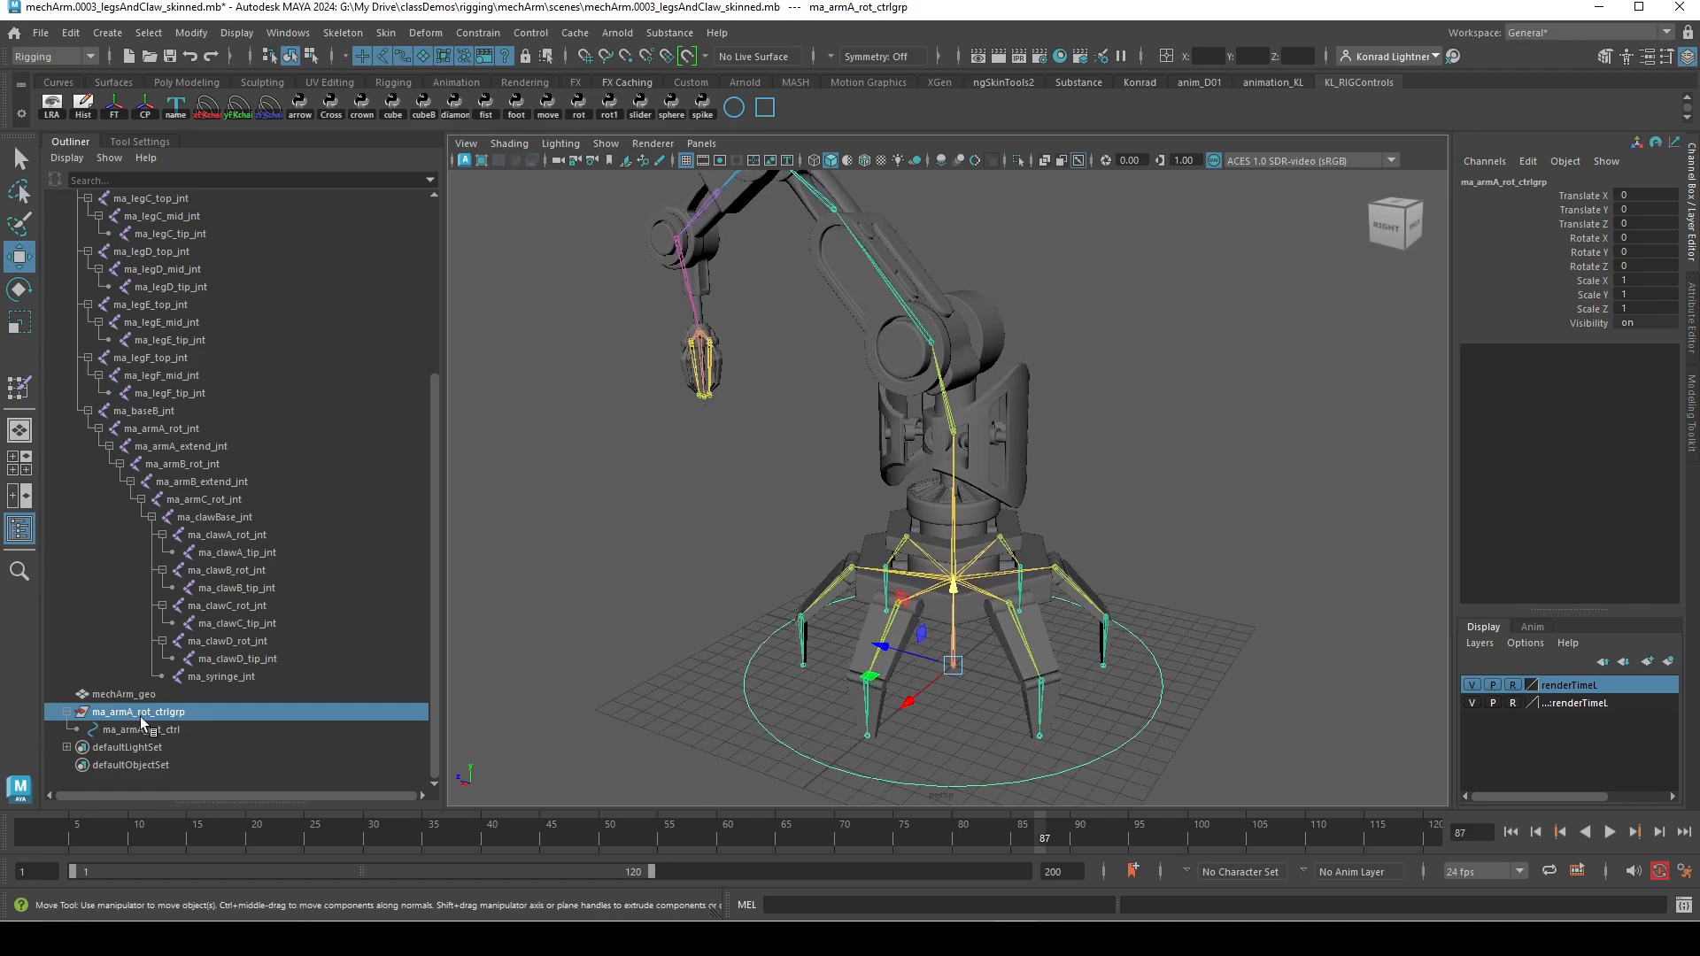
pyautogui.click(953, 664)
pyautogui.press('d')
pyautogui.press('v')
pyautogui.moveTo(948, 348); pyautogui.dragTo(930, 344, button='middle')
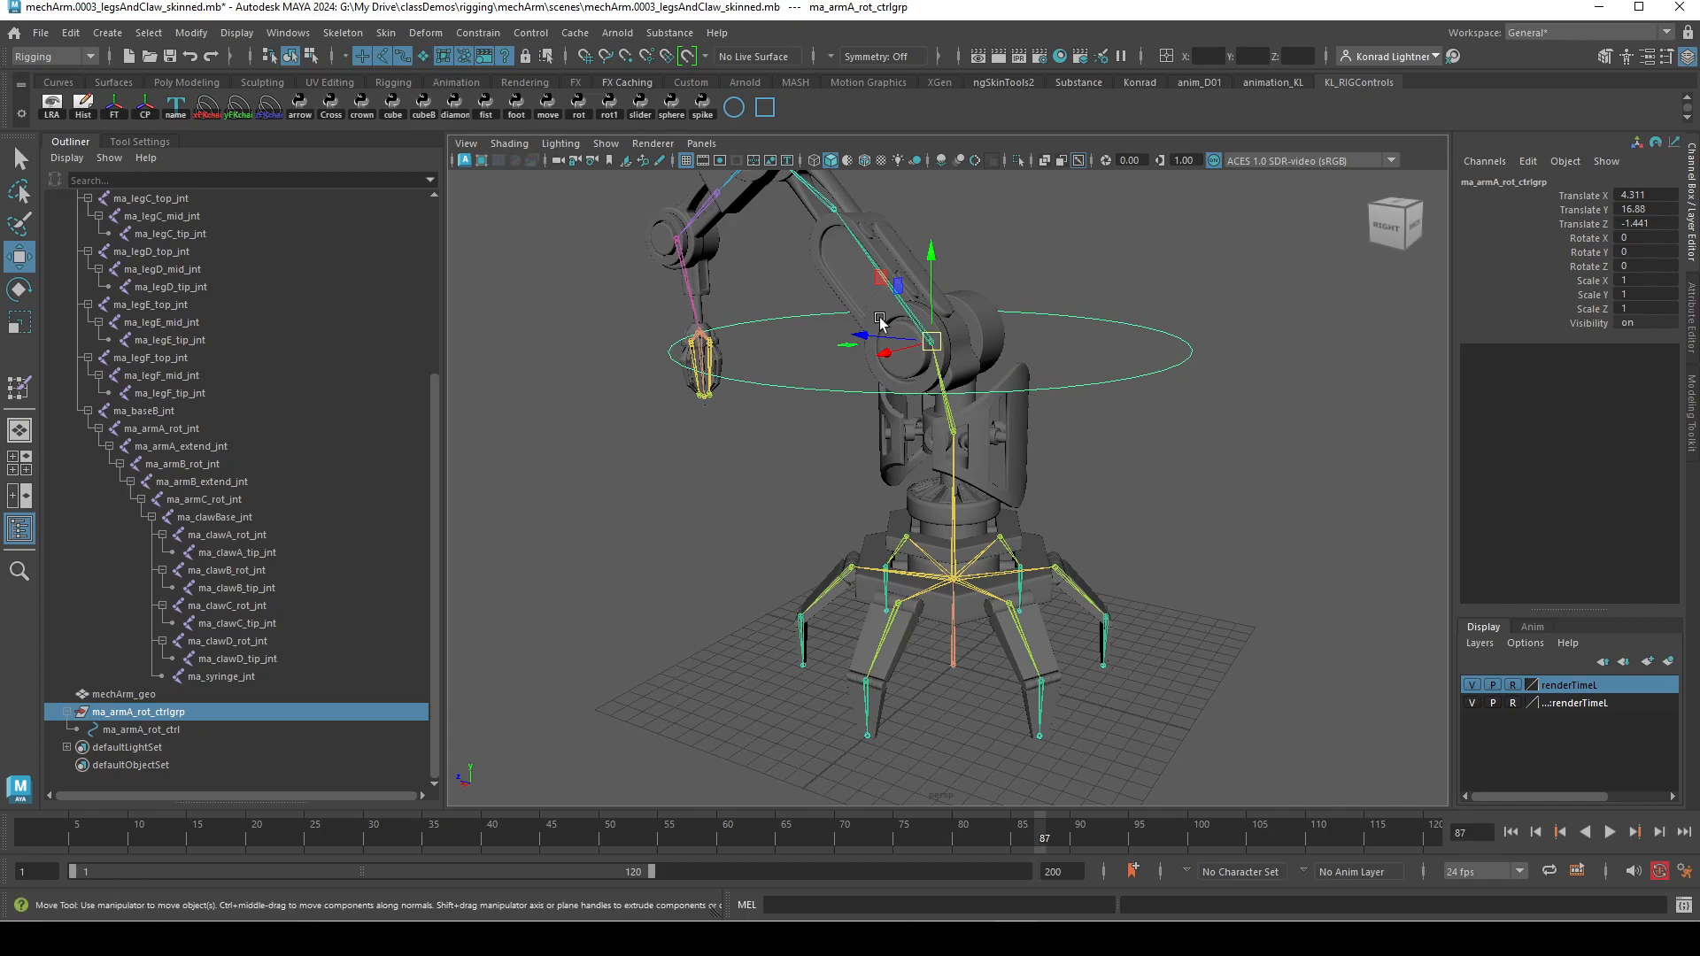
# Examine from behind the arm whether the group's pivot lines up with the ma_armA_rot_jnt joint
pyautogui.keyDown('alt'); pyautogui.moveTo(879, 320); pyautogui.dragTo(915, 465, button='middle'); pyautogui.keyUp('alt')
pyautogui.keyDown('alt'); pyautogui.moveTo(915, 465); pyautogui.dragTo(1161, 565, button='right'); pyautogui.keyUp('alt')
pyautogui.keyDown('alt'); pyautogui.moveTo(1161, 565); pyautogui.dragTo(629, 558); pyautogui.keyUp('alt')
pyautogui.keyDown('alt'); pyautogui.moveTo(629, 558); pyautogui.dragTo(750, 504, button='right'); pyautogui.keyUp('alt')
pyautogui.keyDown('alt'); pyautogui.moveTo(750, 504); pyautogui.dragTo(803, 536, button='middle'); pyautogui.keyUp('alt')
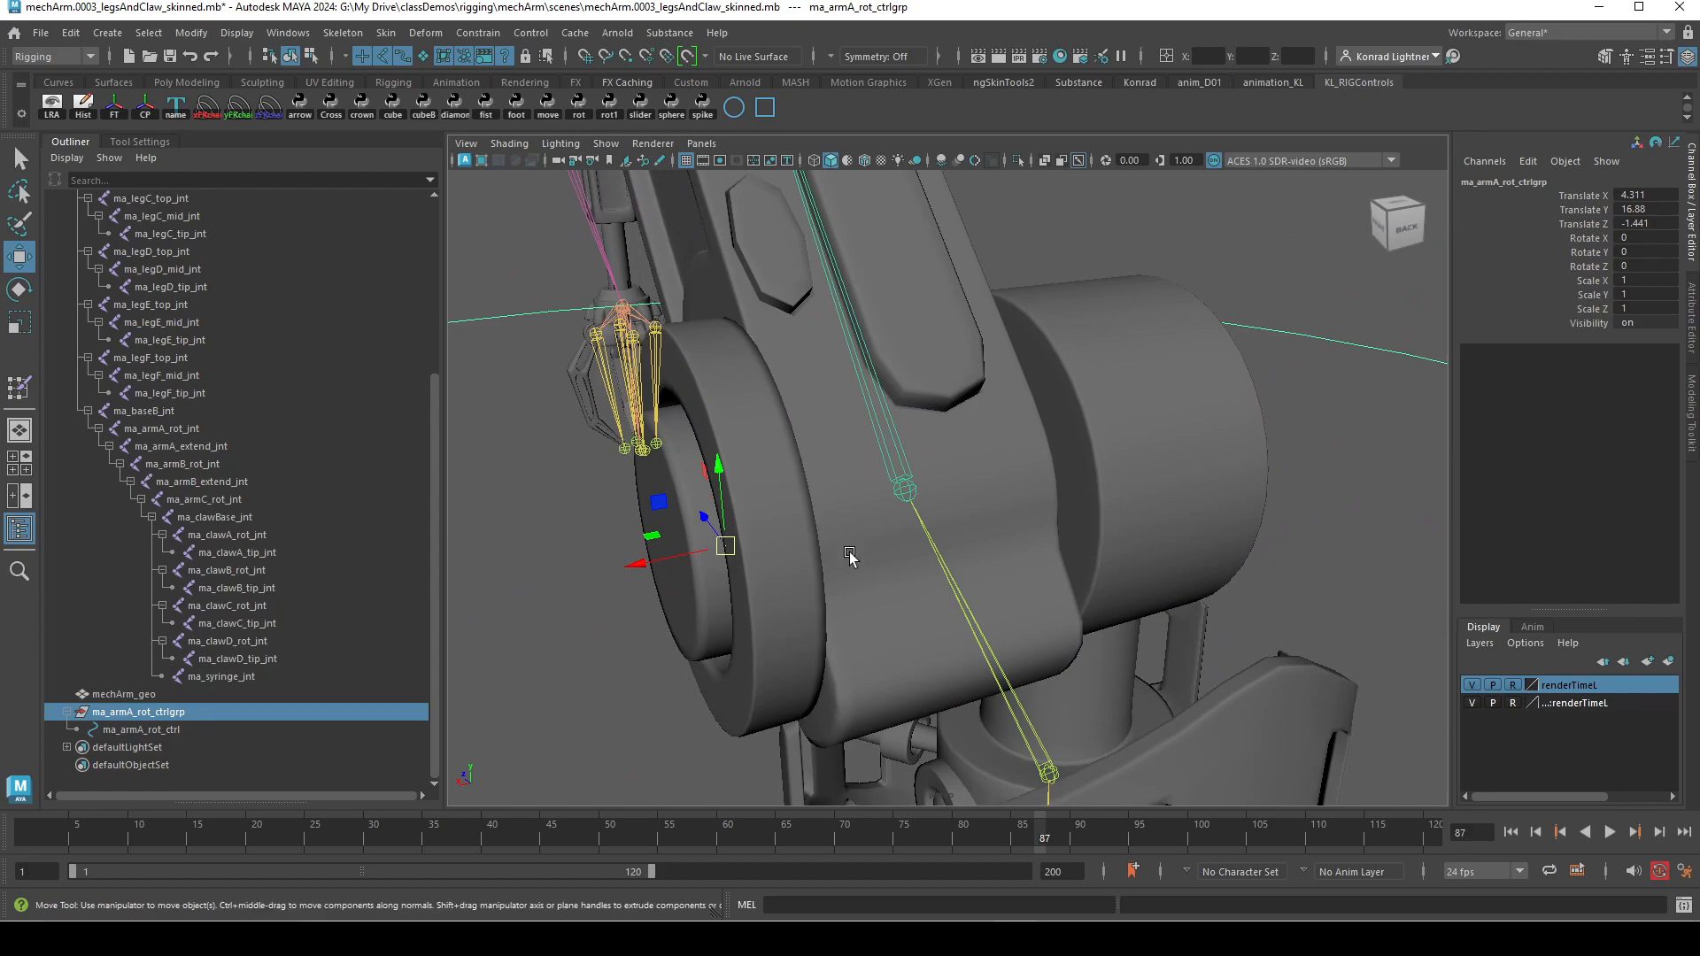
pyautogui.scroll(-5, 803, 538)
pyautogui.scroll(5, 204, 389)
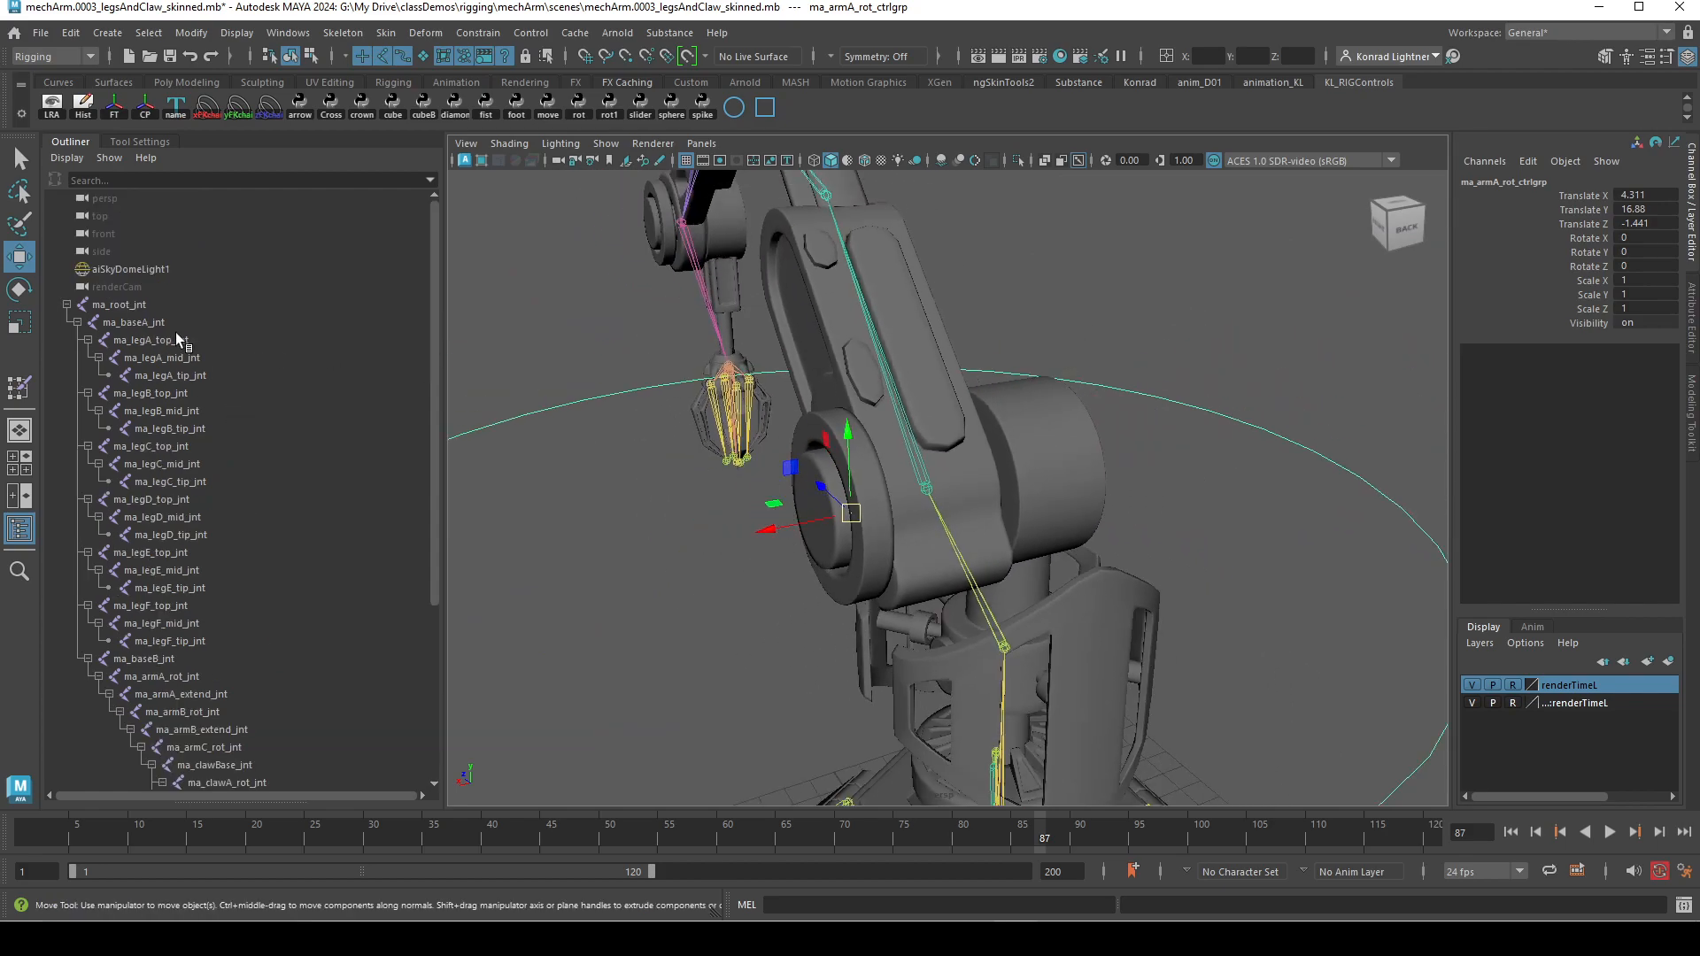
pyautogui.scroll(-5, 221, 368)
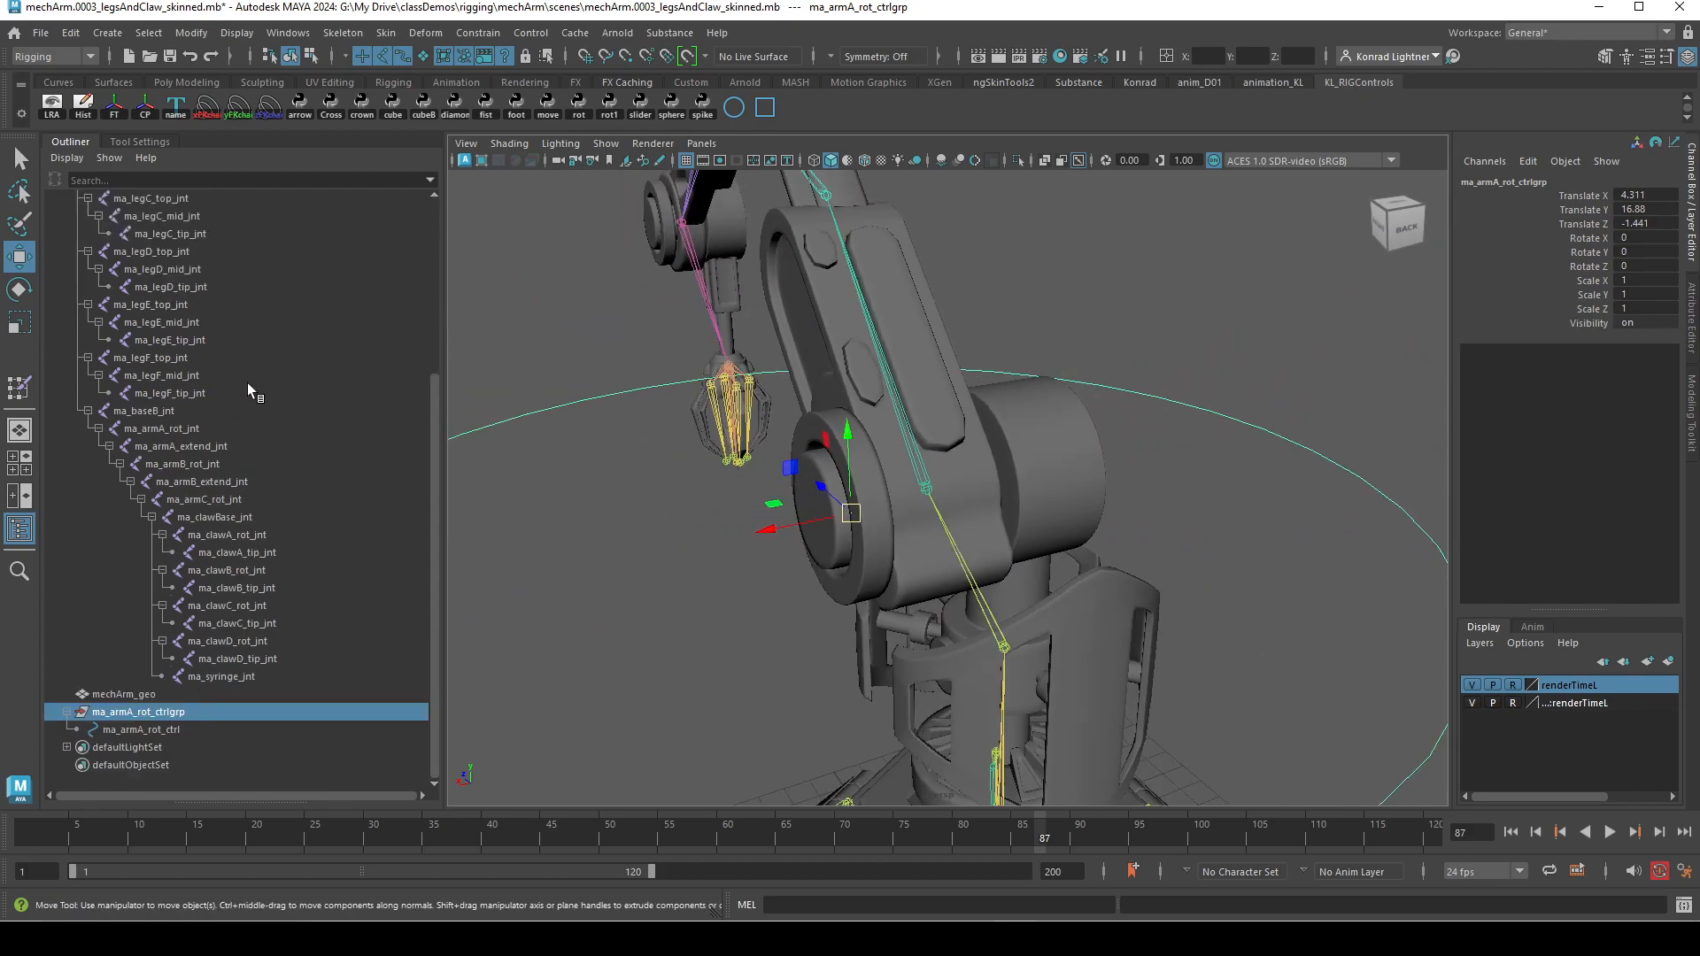
# Hide the mechArm_geo mesh so that only the joints and the control circle remain for snapping
pyautogui.click(177, 695)
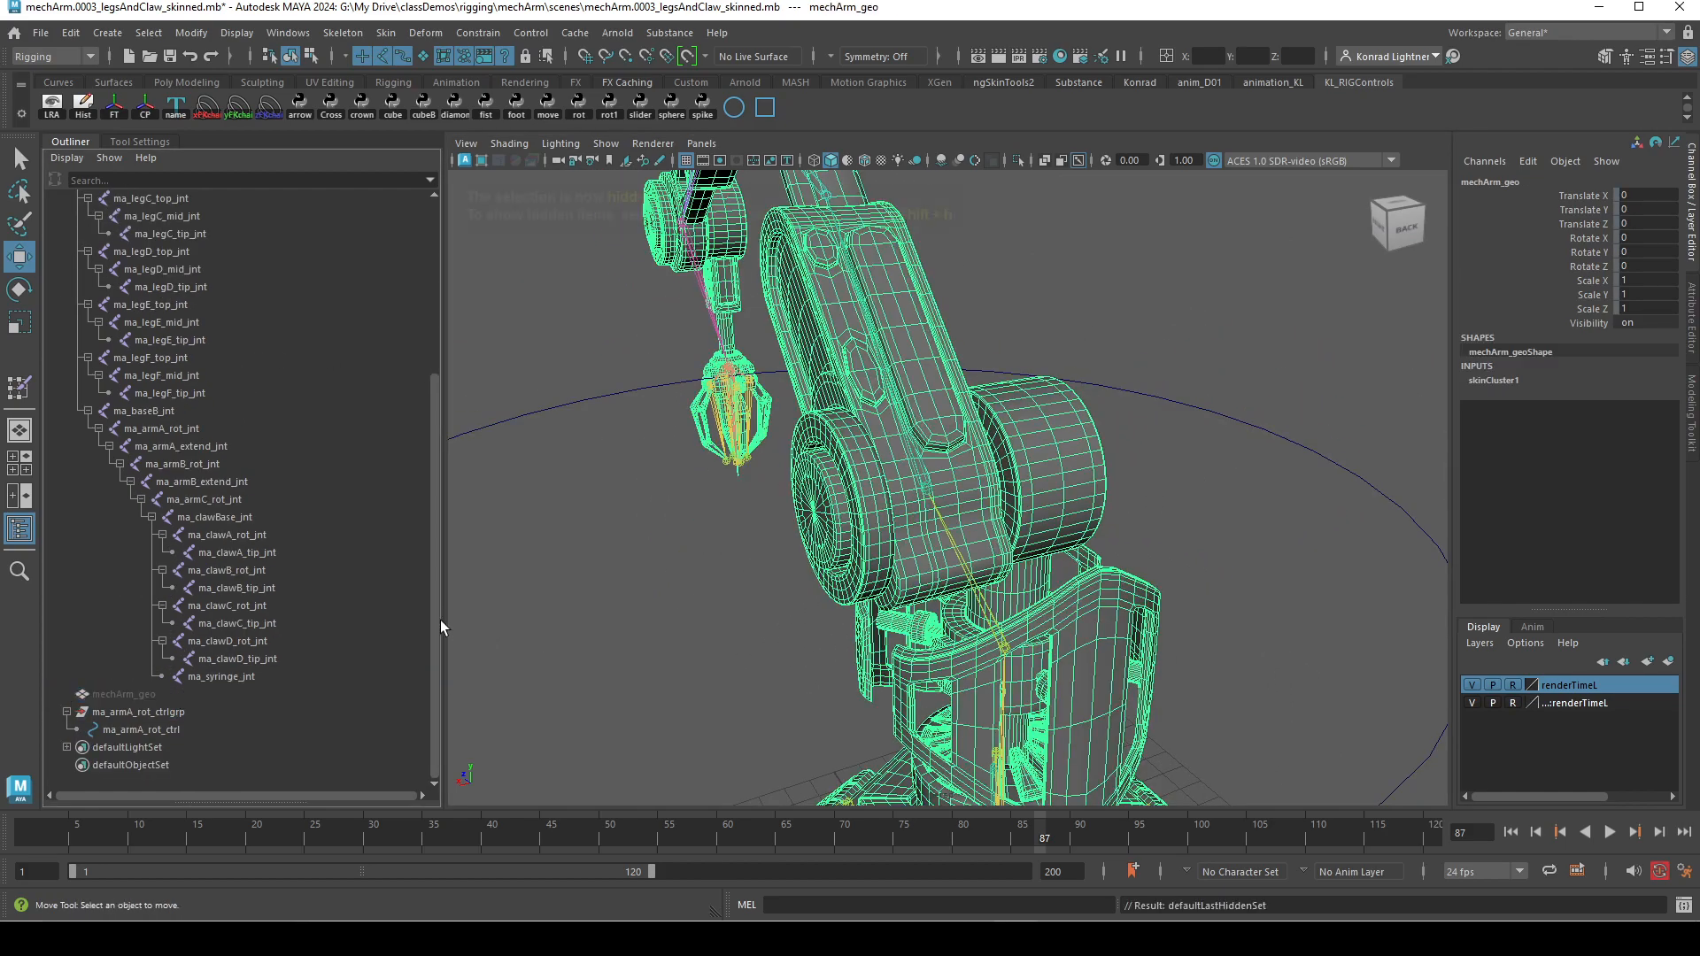
pyautogui.hotkey('ctrl', 'h')
pyautogui.scroll(-5, 1077, 513)
# Point-snap the ma_armA_rot_ctrlgrp group exactly onto the ma_armA_rot_jnt joint, at translate 2.045, 16.431, -0.059, and check the alignment up close
pyautogui.click(287, 710)
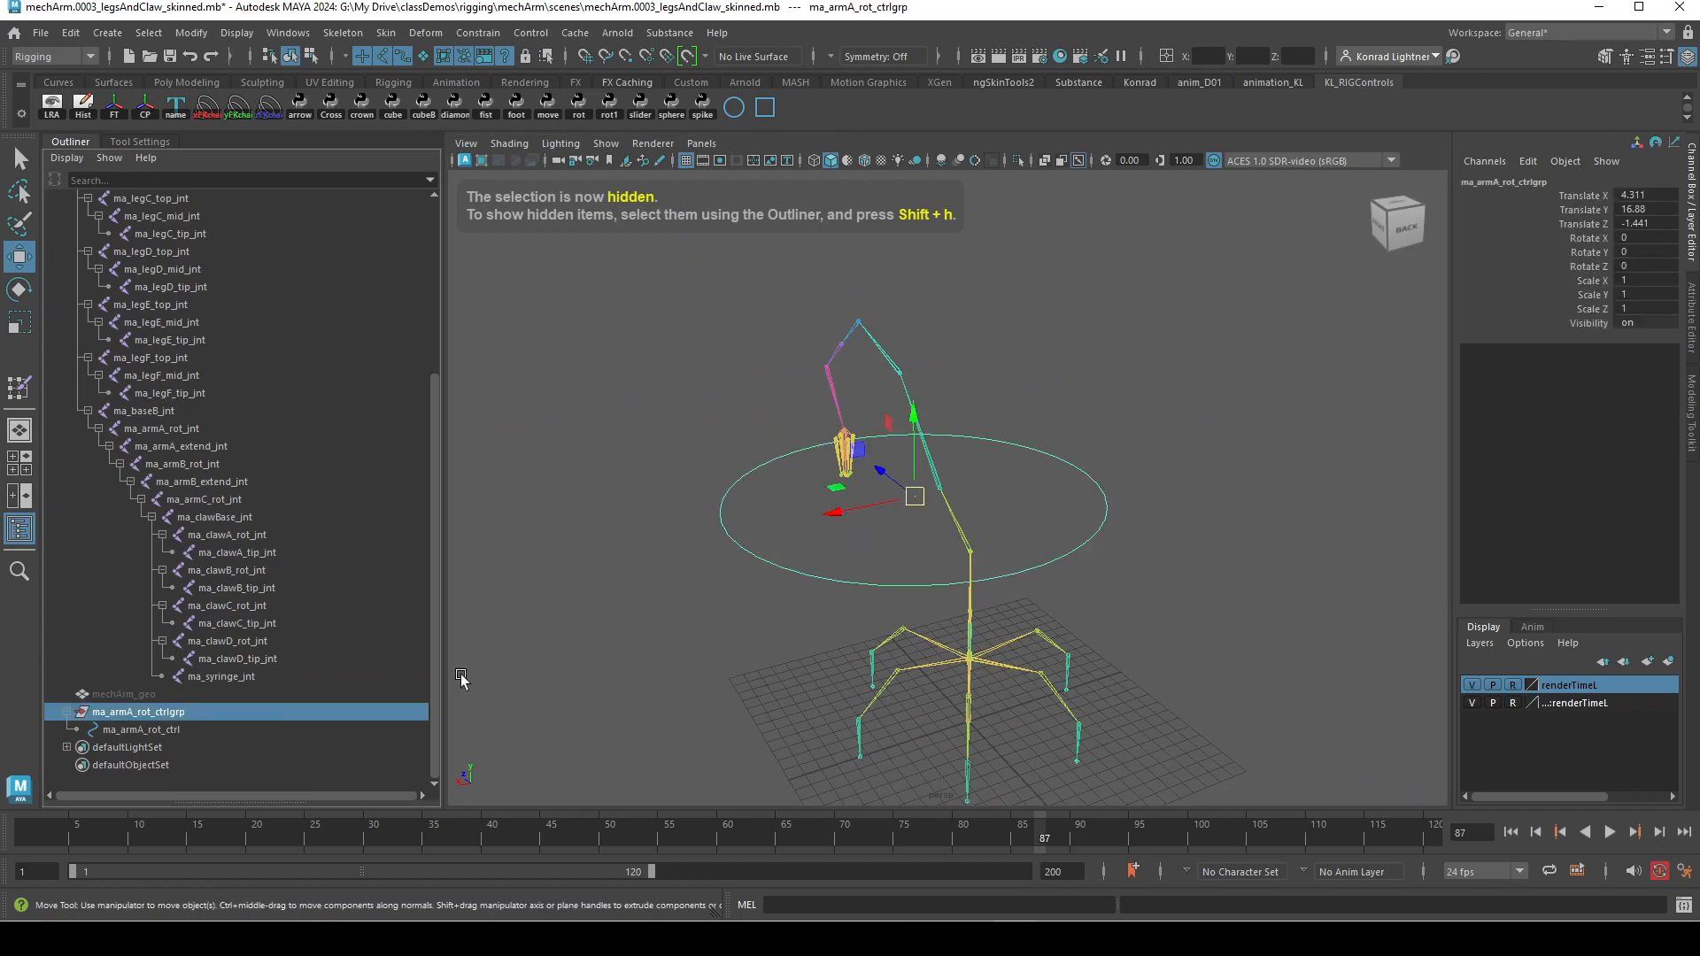
pyautogui.scroll(3, 1005, 427)
pyautogui.press('d')
pyautogui.press('v')
pyautogui.moveTo(943, 489); pyautogui.dragTo(936, 491, button='middle')
pyautogui.keyDown('alt'); pyautogui.moveTo(694, 507); pyautogui.dragTo(819, 538); pyautogui.keyUp('alt')
pyautogui.keyDown('alt'); pyautogui.moveTo(820, 538); pyautogui.dragTo(1247, 568, button='right'); pyautogui.keyUp('alt')
pyautogui.moveTo(1247, 568)
pyautogui.keyDown('alt'); pyautogui.mouseDown()
pyautogui.moveTo(1018, 519)
pyautogui.moveTo(1245, 558)
pyautogui.mouseUp(); pyautogui.keyUp('alt')
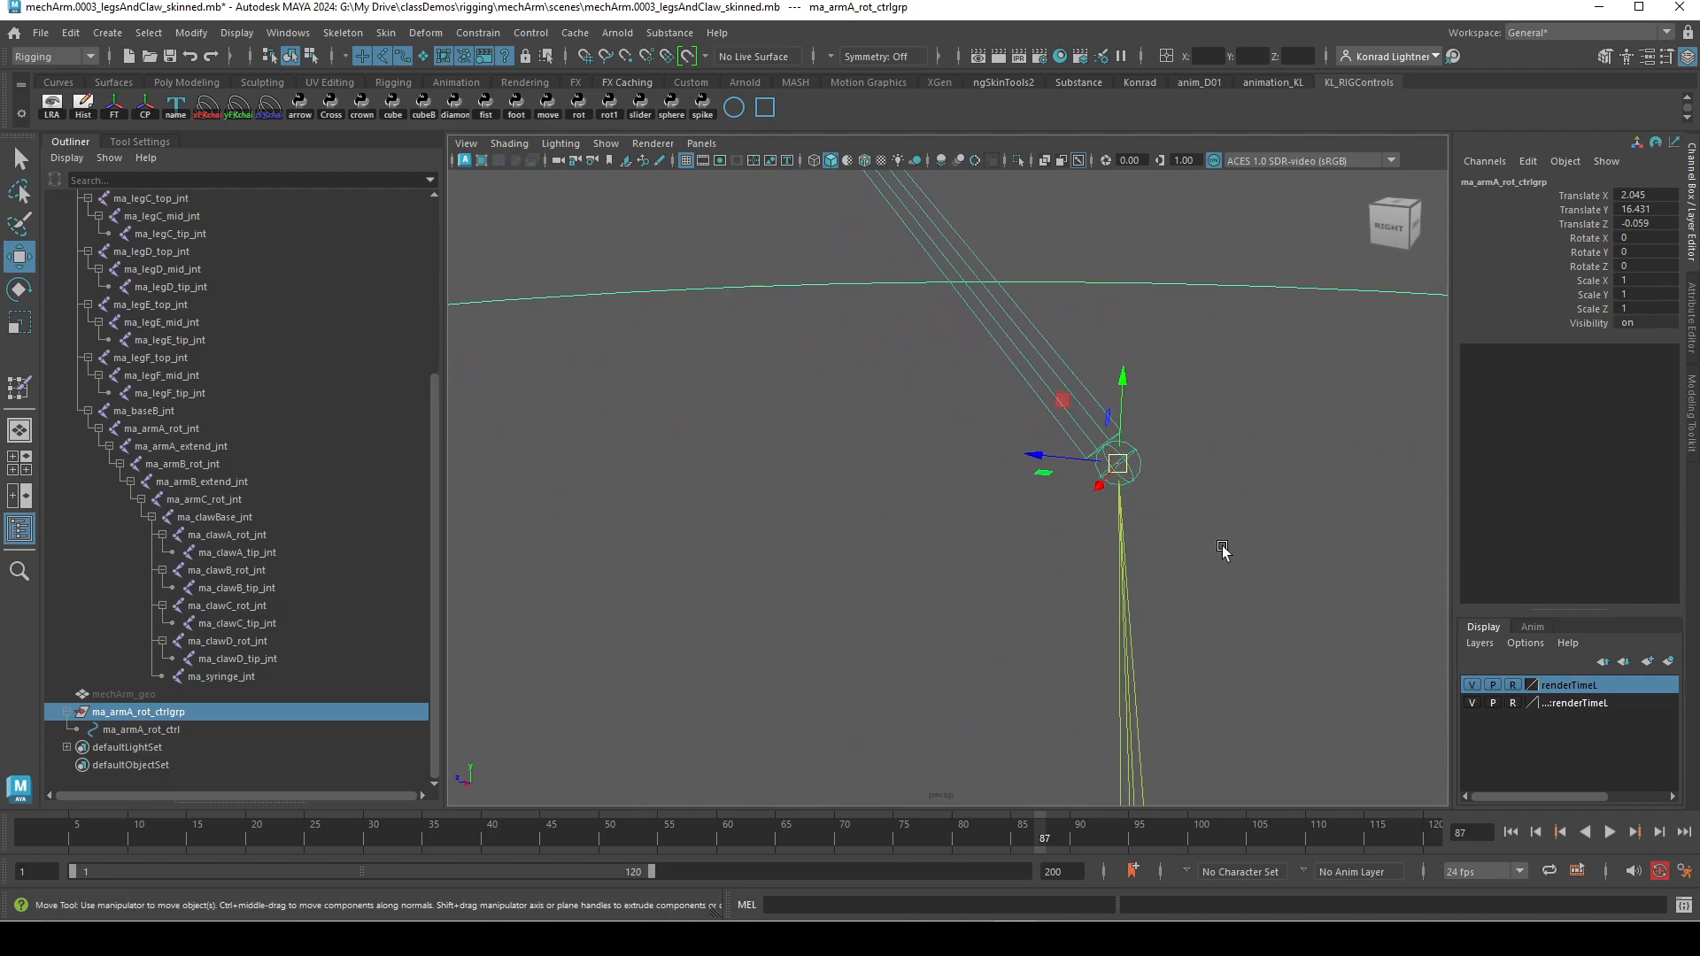
pyautogui.keyDown('alt'); pyautogui.moveTo(1222, 558); pyautogui.dragTo(662, 520, button='right'); pyautogui.keyUp('alt')
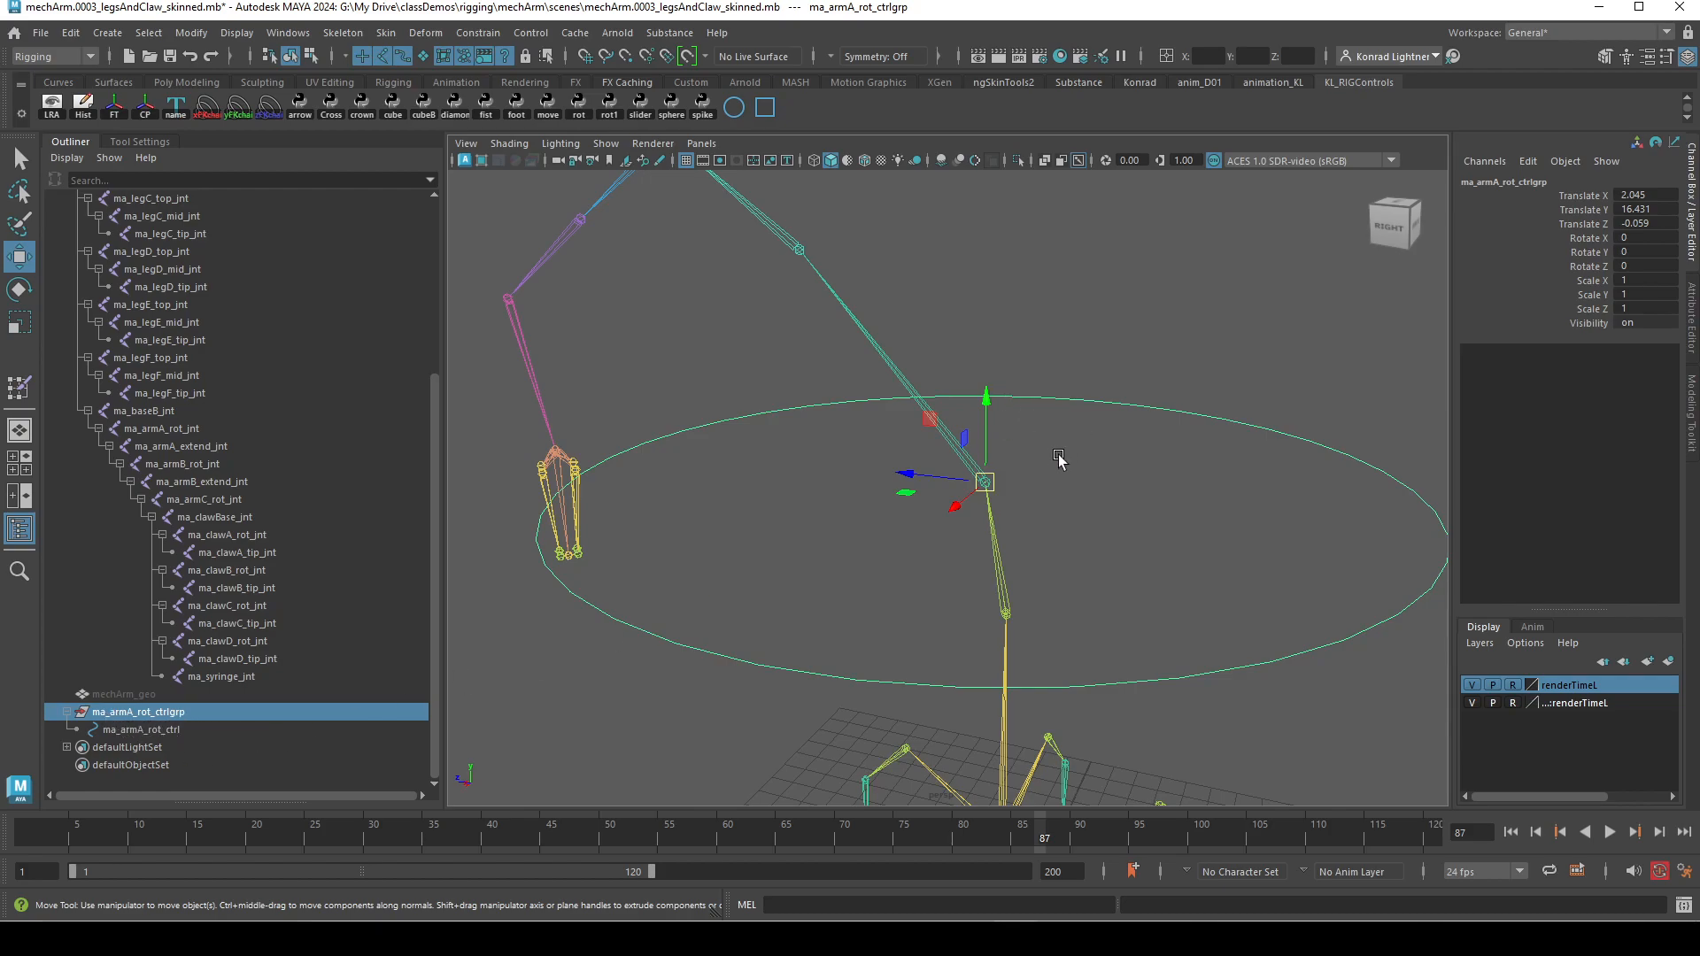
# Compare the axis orientation of ma_armA_rot_jnt with that of the ma_armA_rot_ctrlgrp group at the shared pivot point
pyautogui.keyDown('alt'); pyautogui.moveTo(1100, 504); pyautogui.dragTo(1277, 497, button='right'); pyautogui.keyUp('alt')
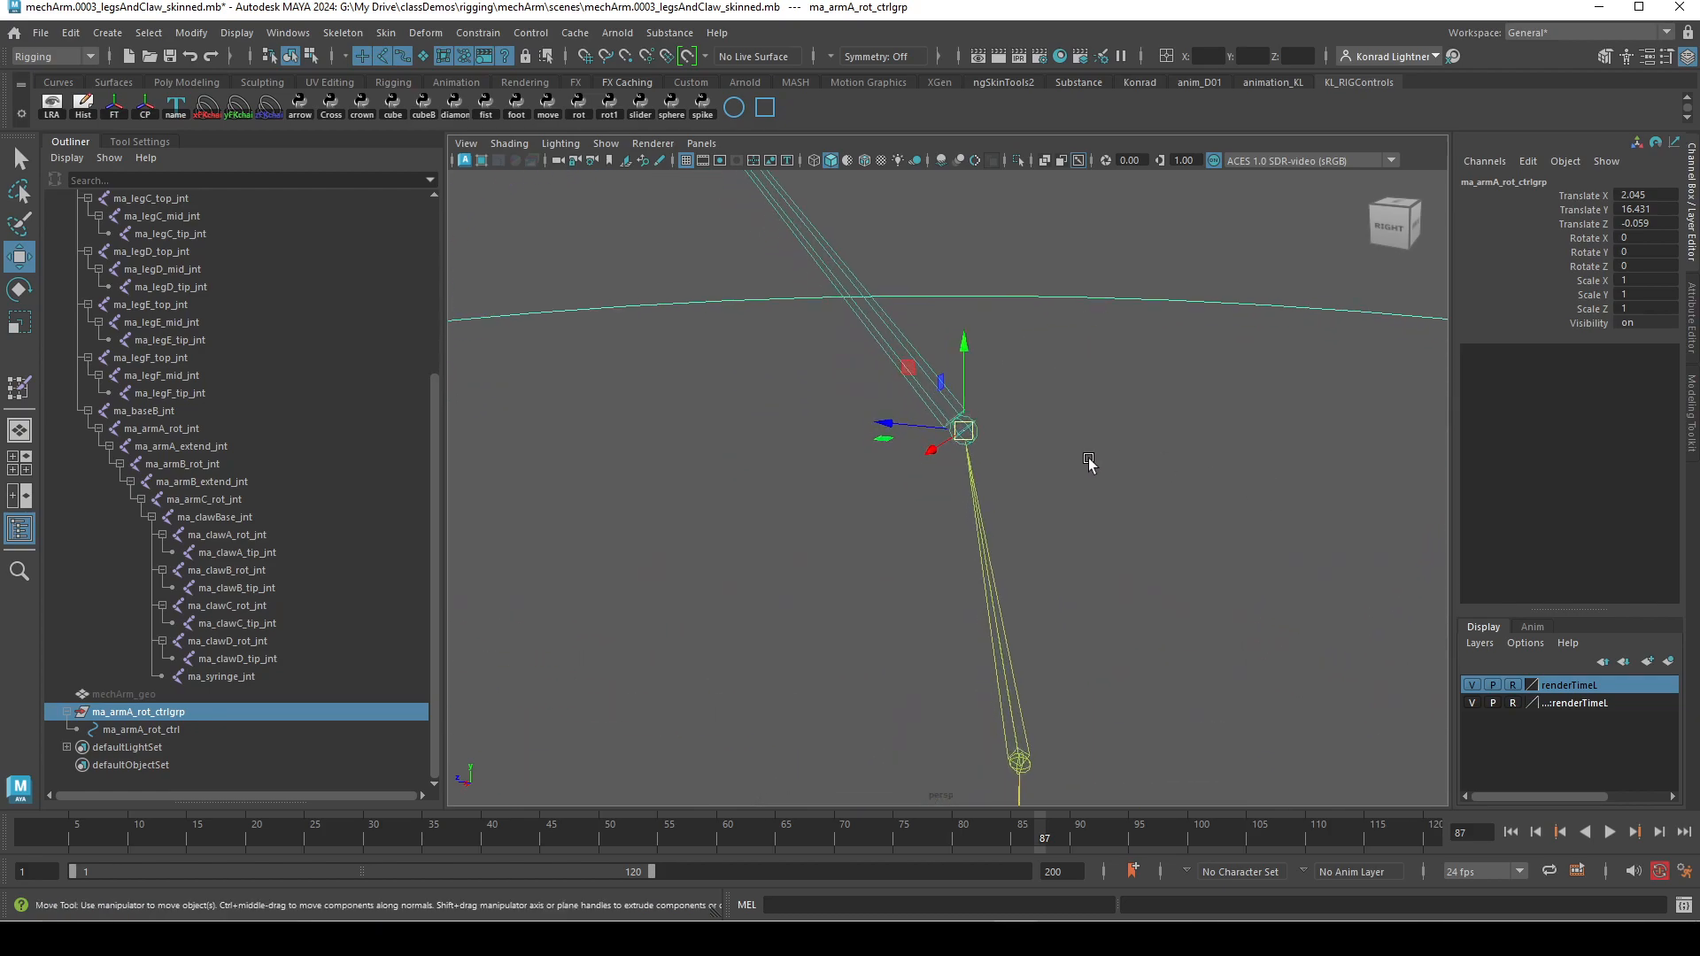
pyautogui.click(1104, 516)
pyautogui.click(964, 434)
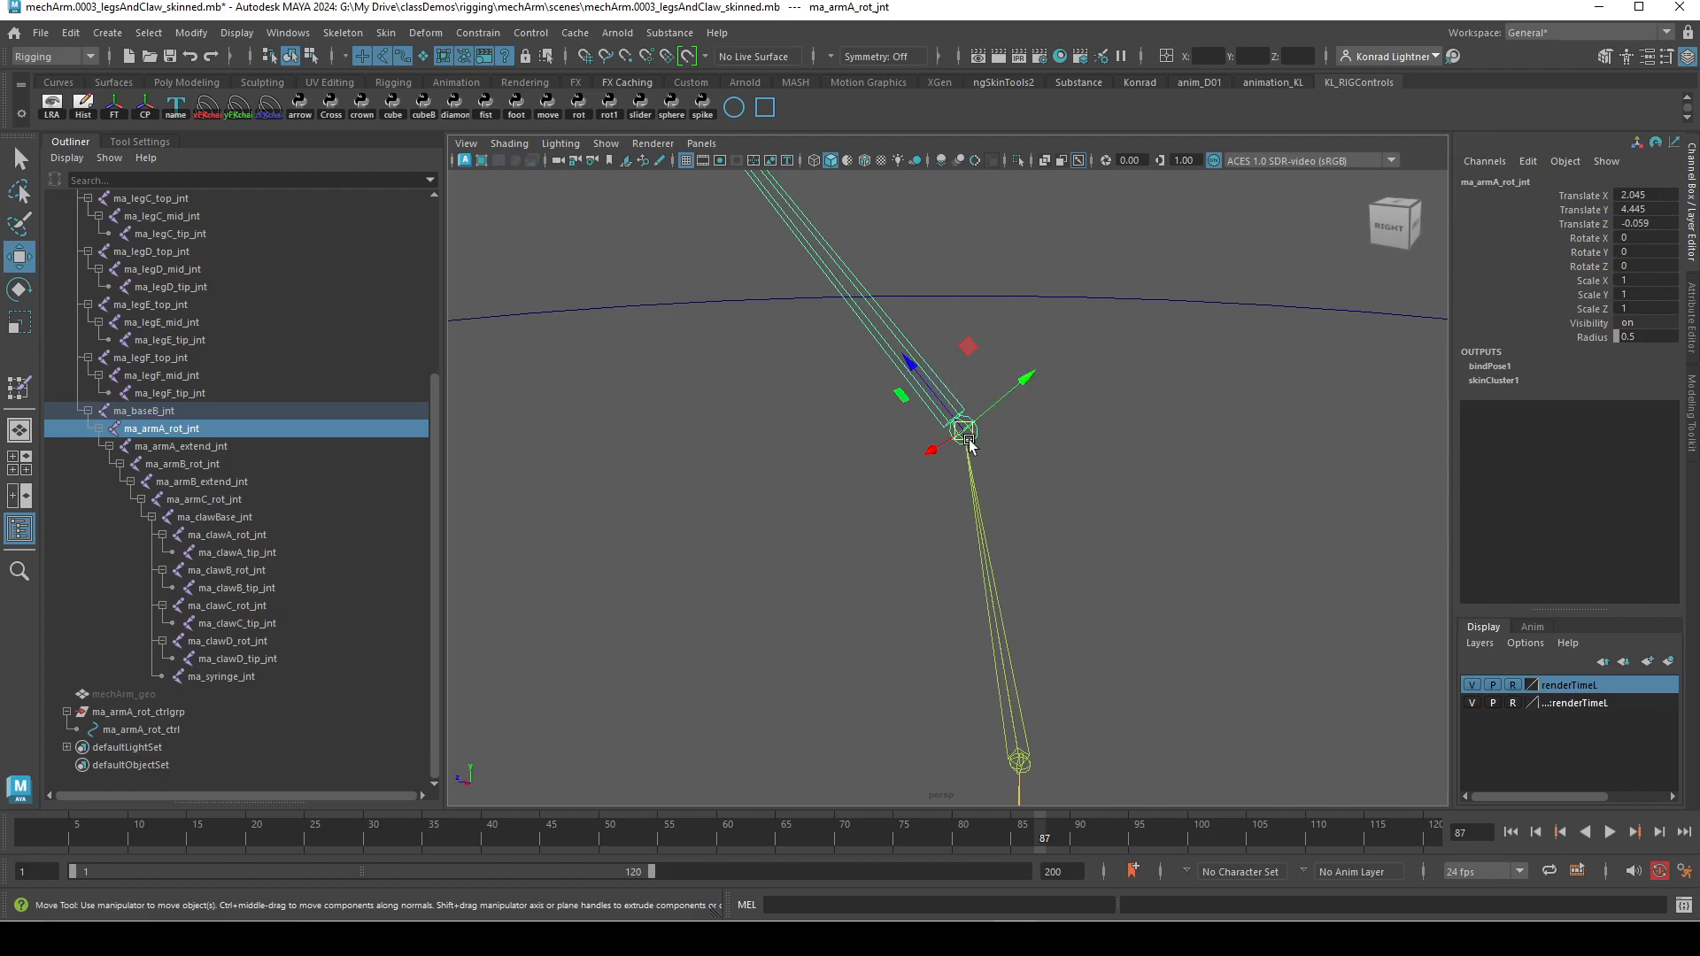
pyautogui.scroll(-2, 886, 425)
pyautogui.click(175, 706)
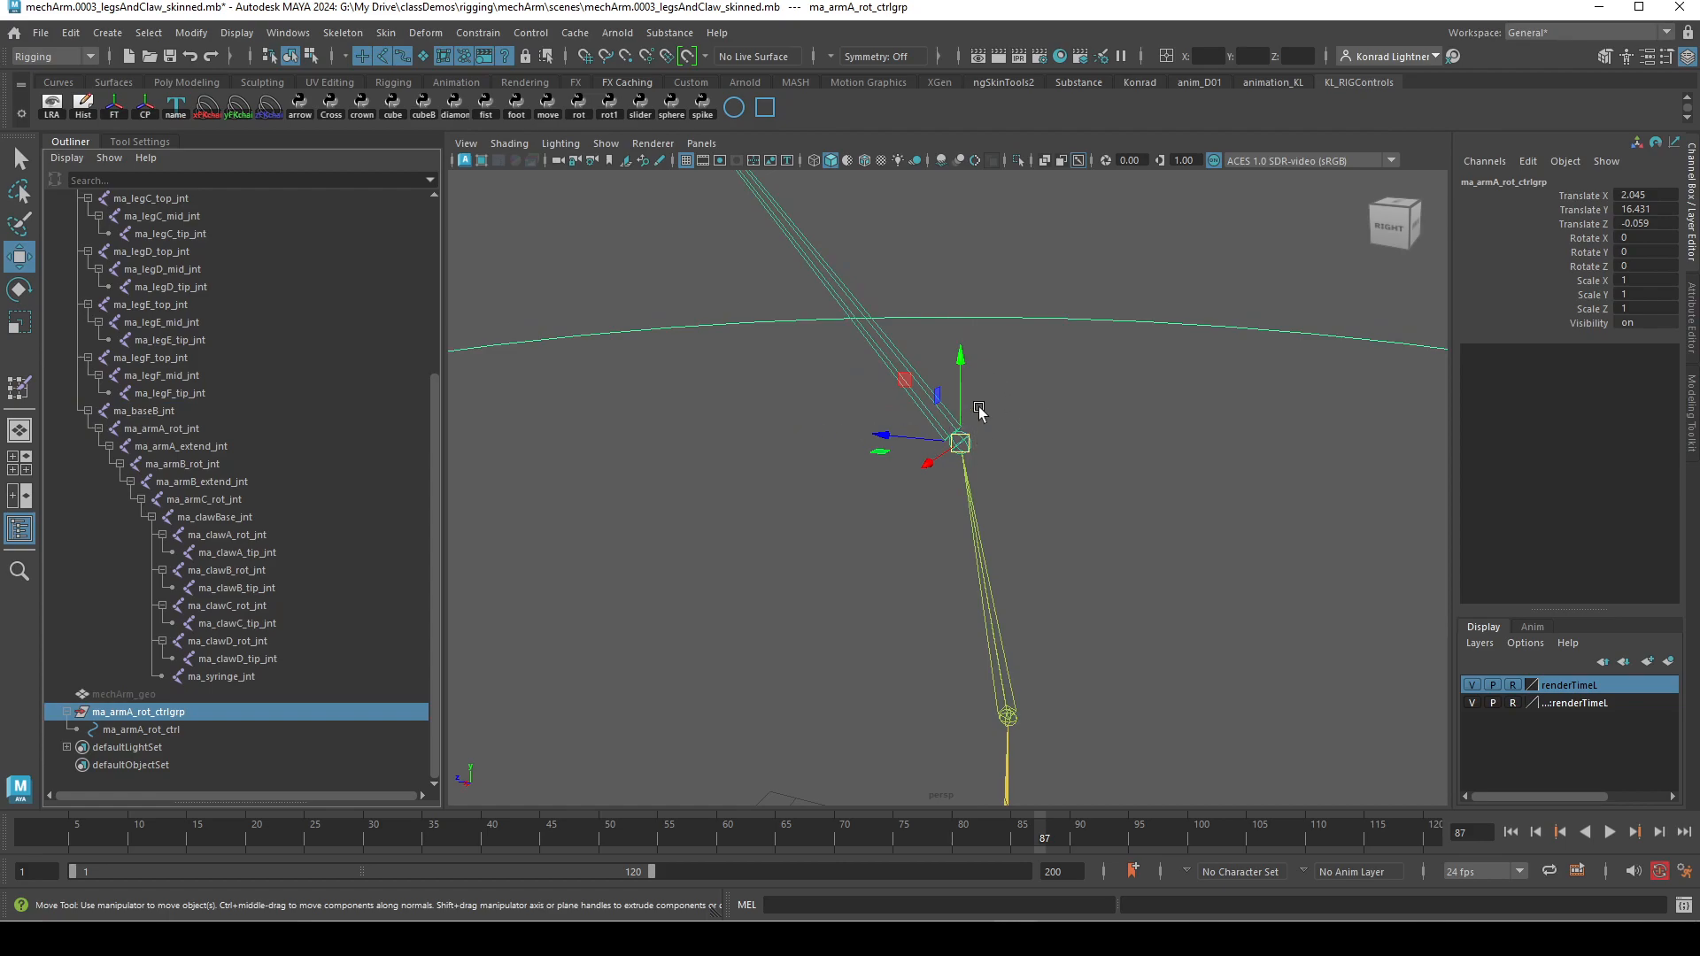
pyautogui.scroll(-10, 1112, 512)
pyautogui.scroll(10, 848, 552)
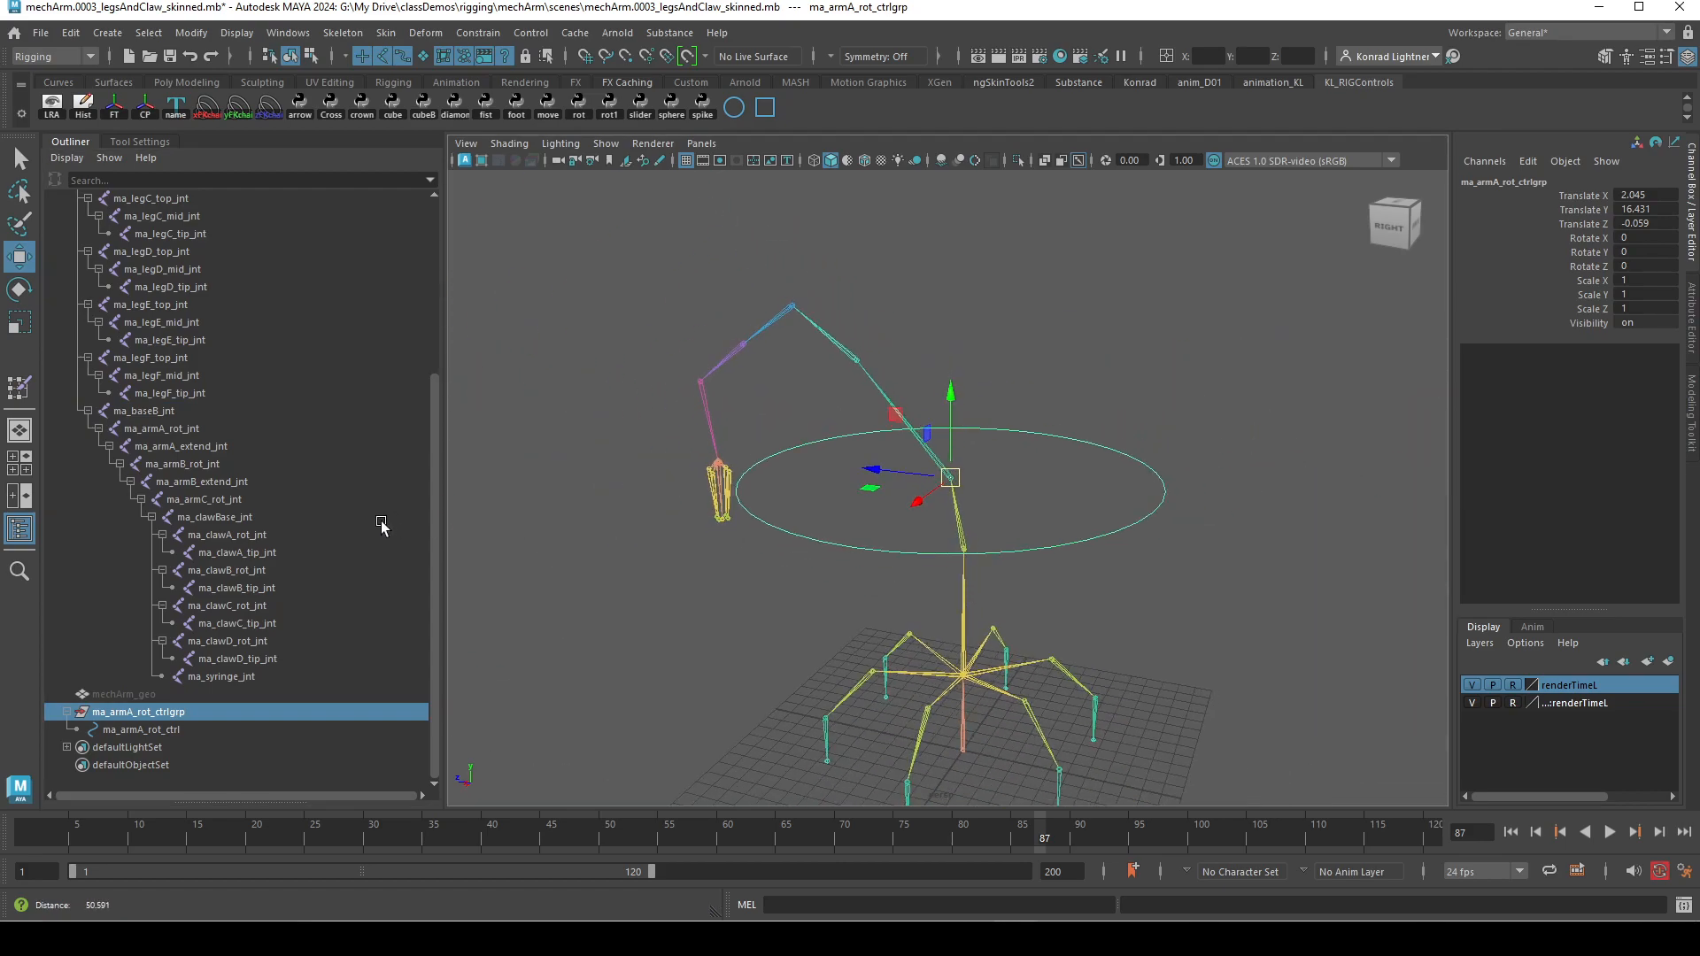
pyautogui.scroll(-5, 848, 552)
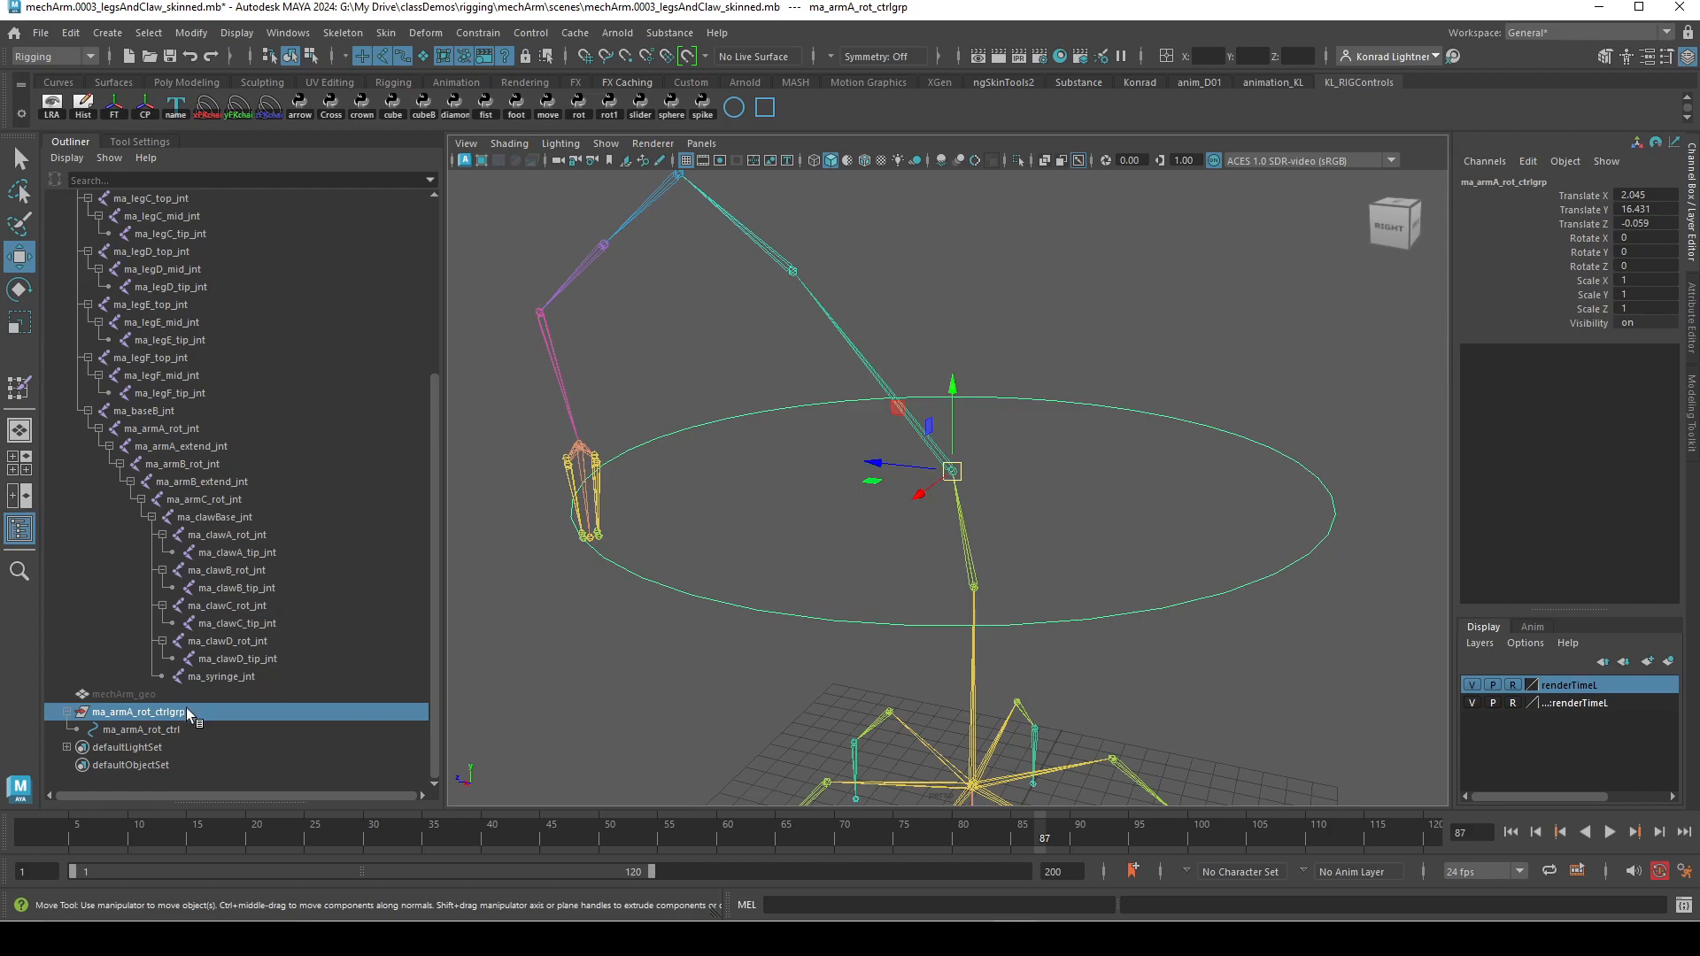
# Parent-constrain the ma_armA_rot_ctrlgrp group to ma_armA_rot_jnt on all translate and rotate axes, with Maintain offset off
pyautogui.click(1154, 487)
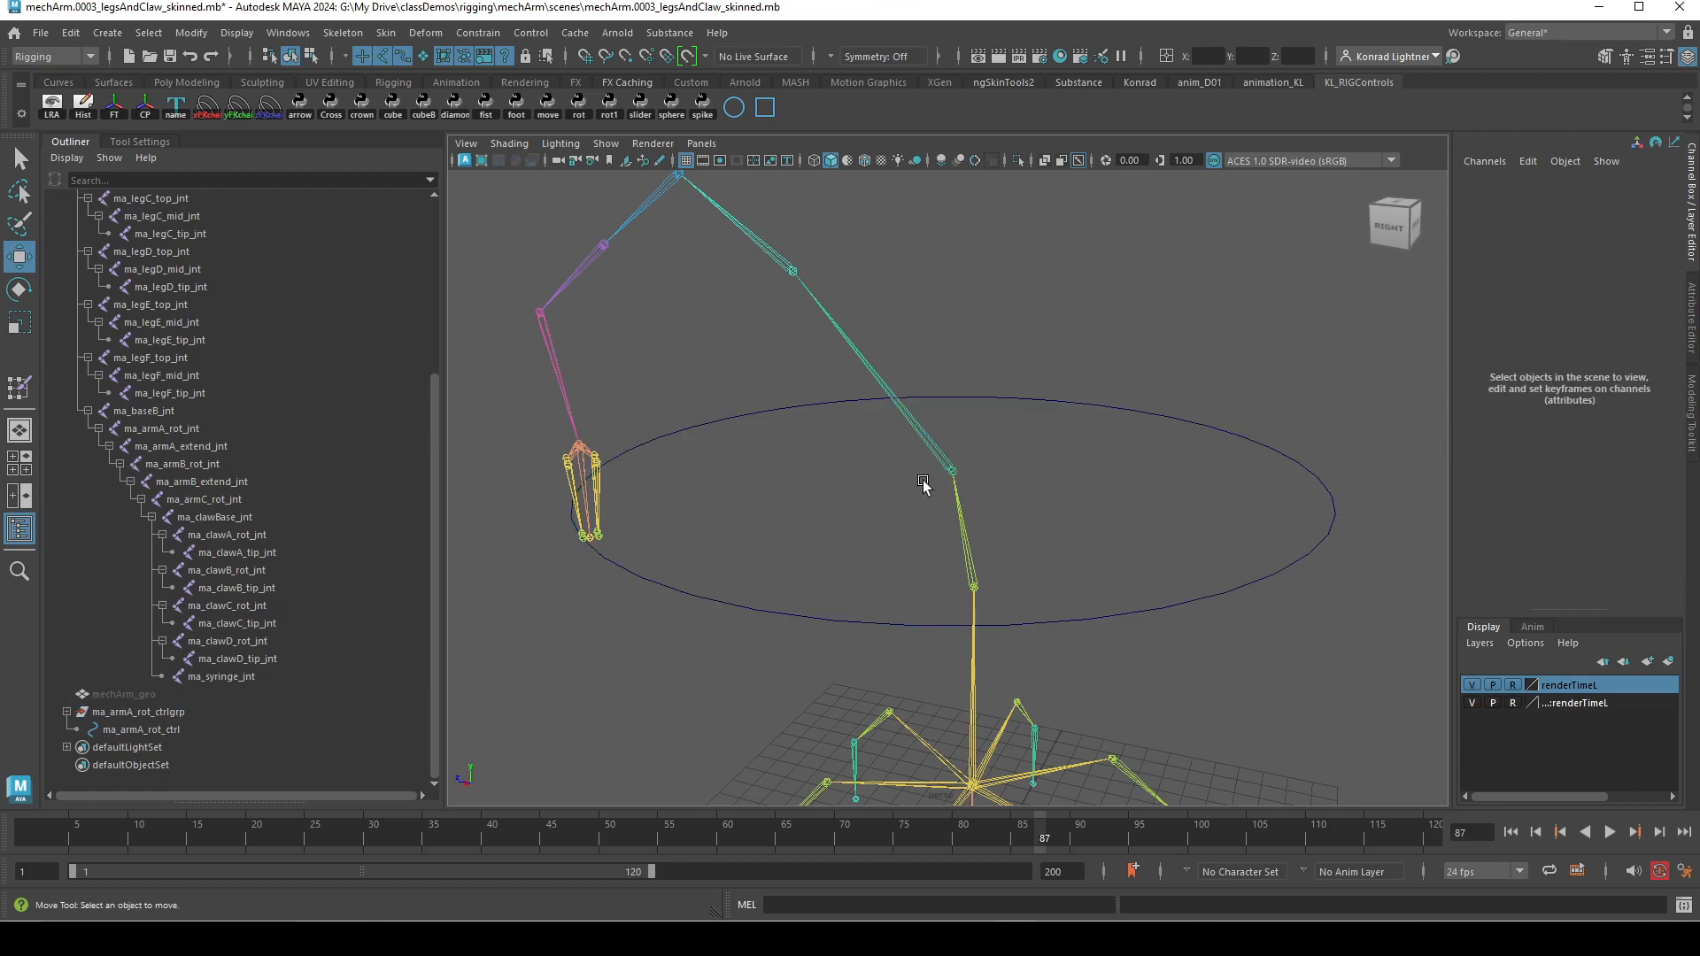
pyautogui.click(949, 469)
pyautogui.click(1134, 529)
pyautogui.click(938, 455)
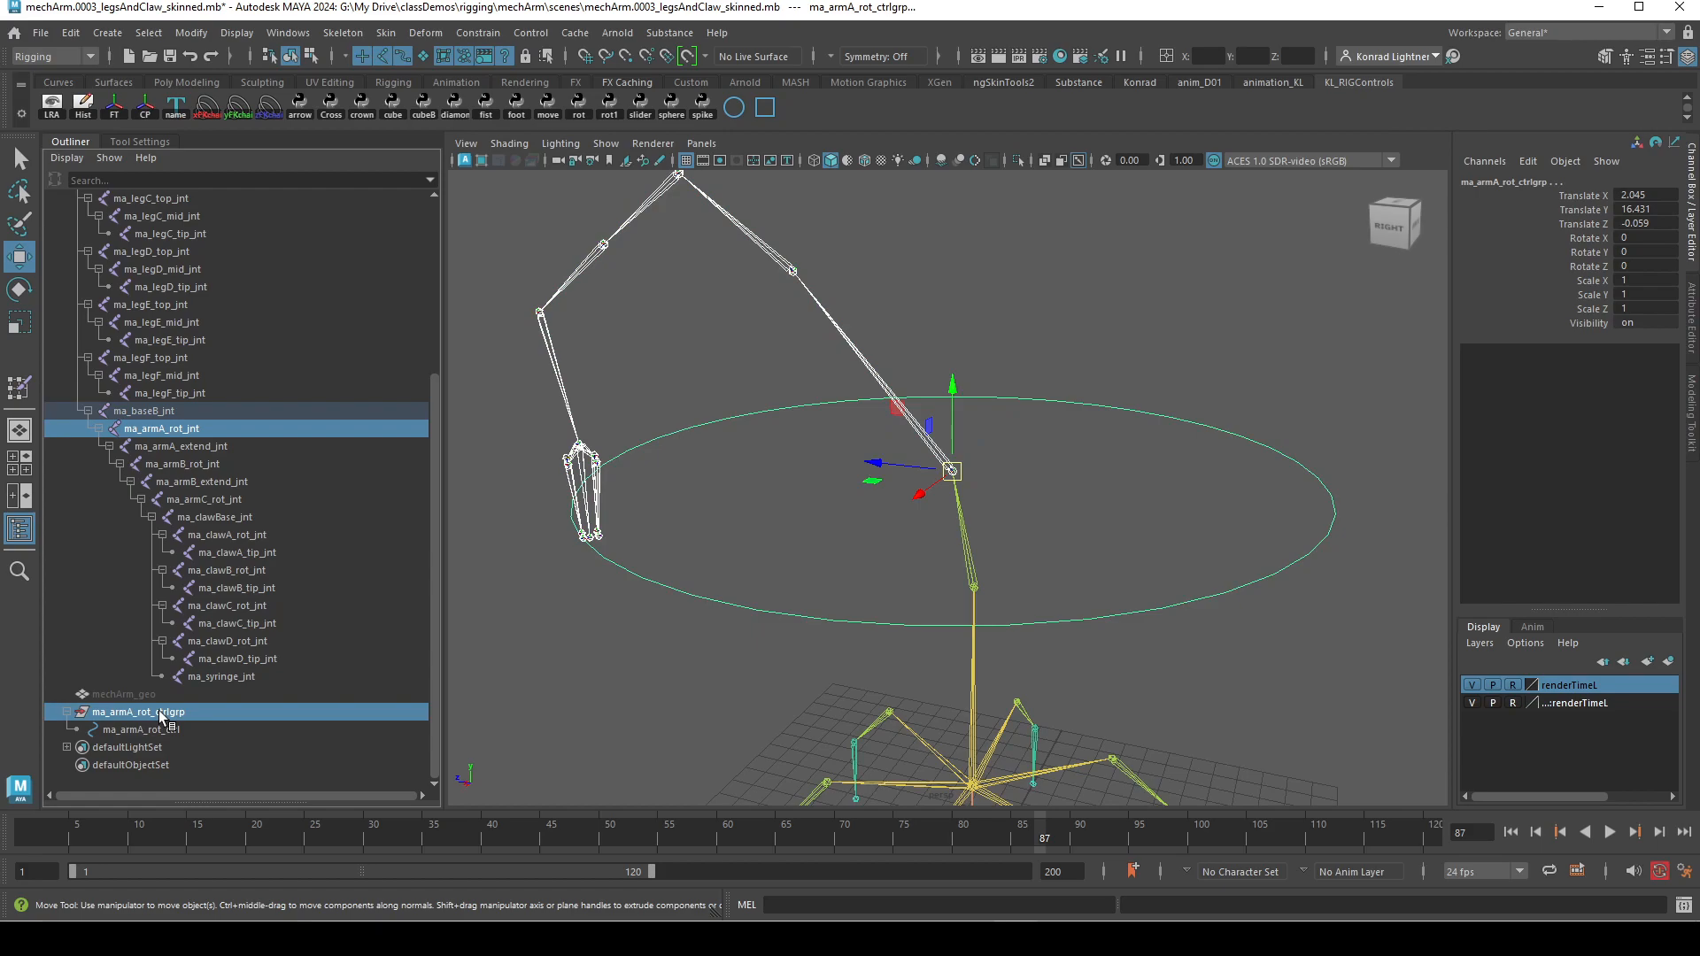
pyautogui.click(485, 35)
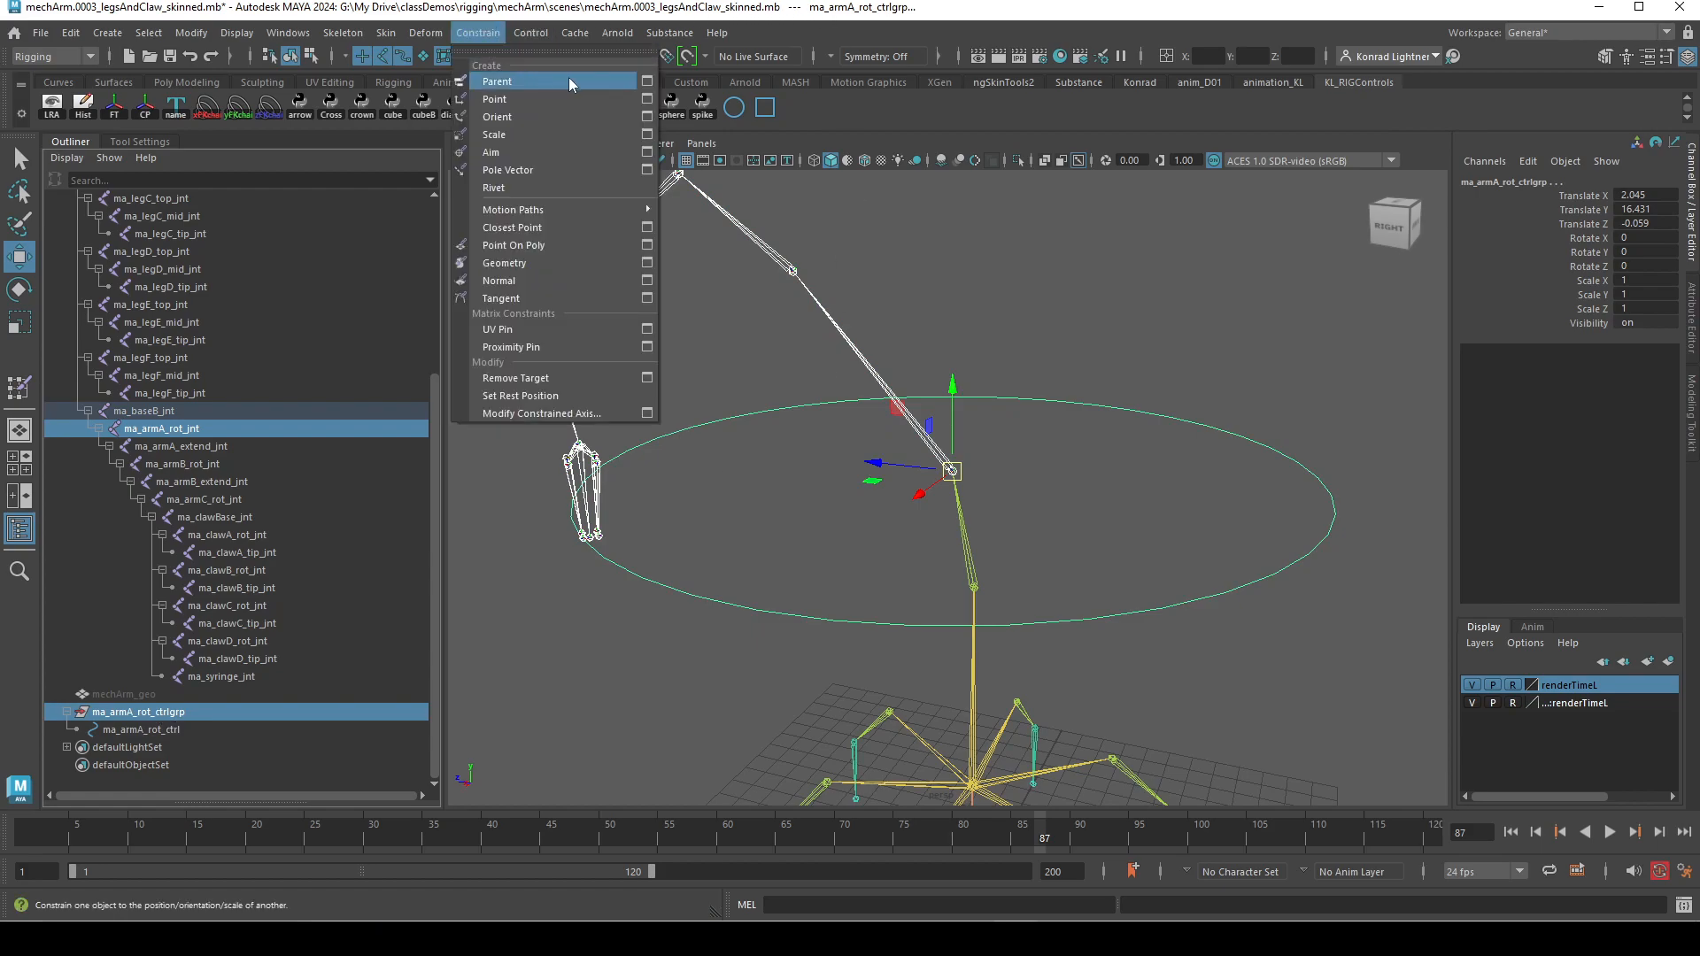
pyautogui.click(647, 81)
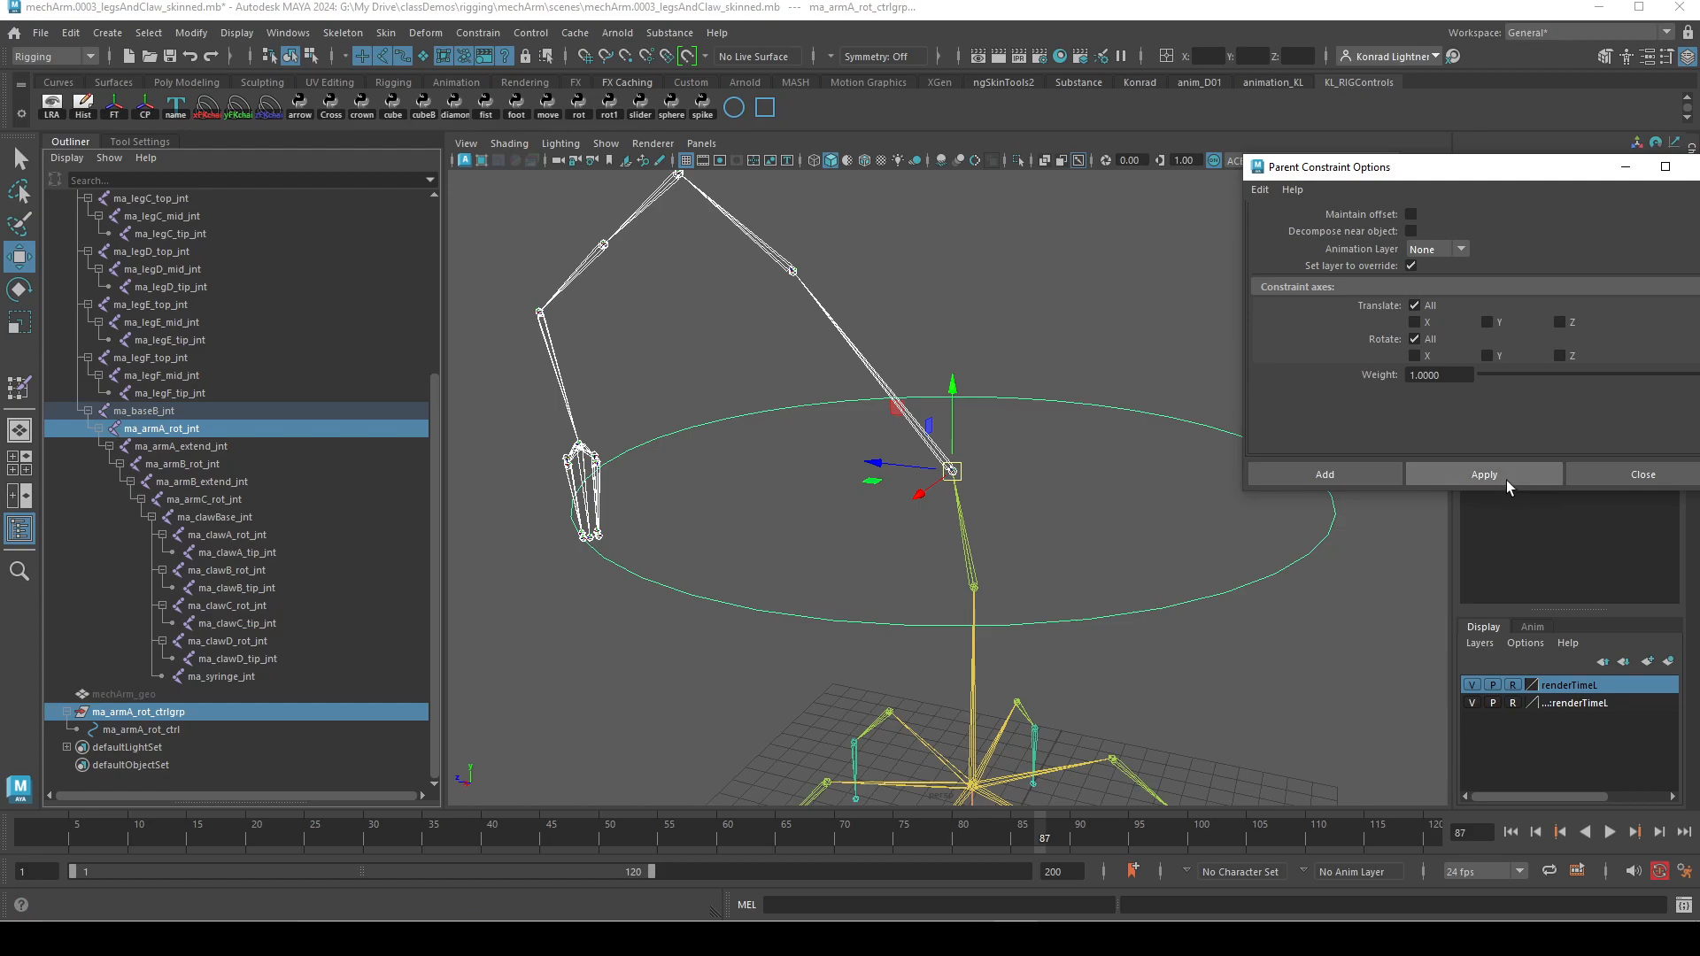
pyautogui.click(1484, 475)
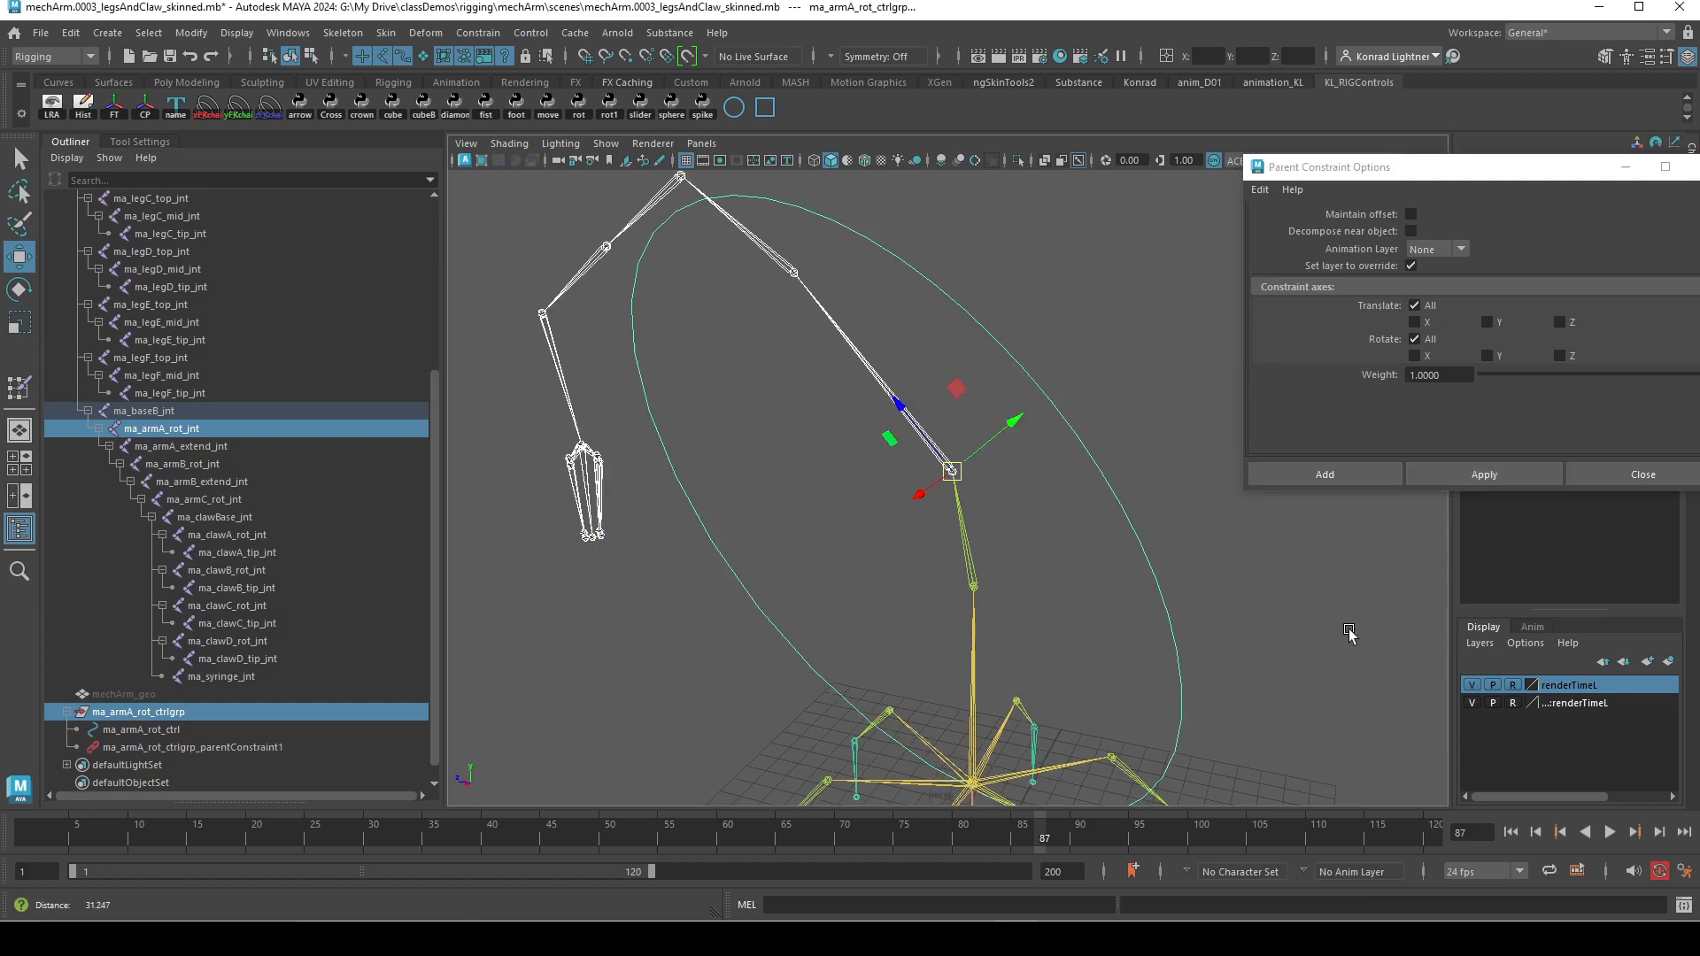
# Check the group's alignment to the joint and delete its ma_armA_rot_ctrlgrp_parentConstraint1 node
pyautogui.moveTo(1260, 605)
pyautogui.keyDown('alt'); pyautogui.mouseDown()
pyautogui.moveTo(993, 601)
pyautogui.moveTo(948, 624)
pyautogui.moveTo(1250, 601)
pyautogui.mouseUp(); pyautogui.keyUp('alt')
pyautogui.scroll(5, 1244, 602)
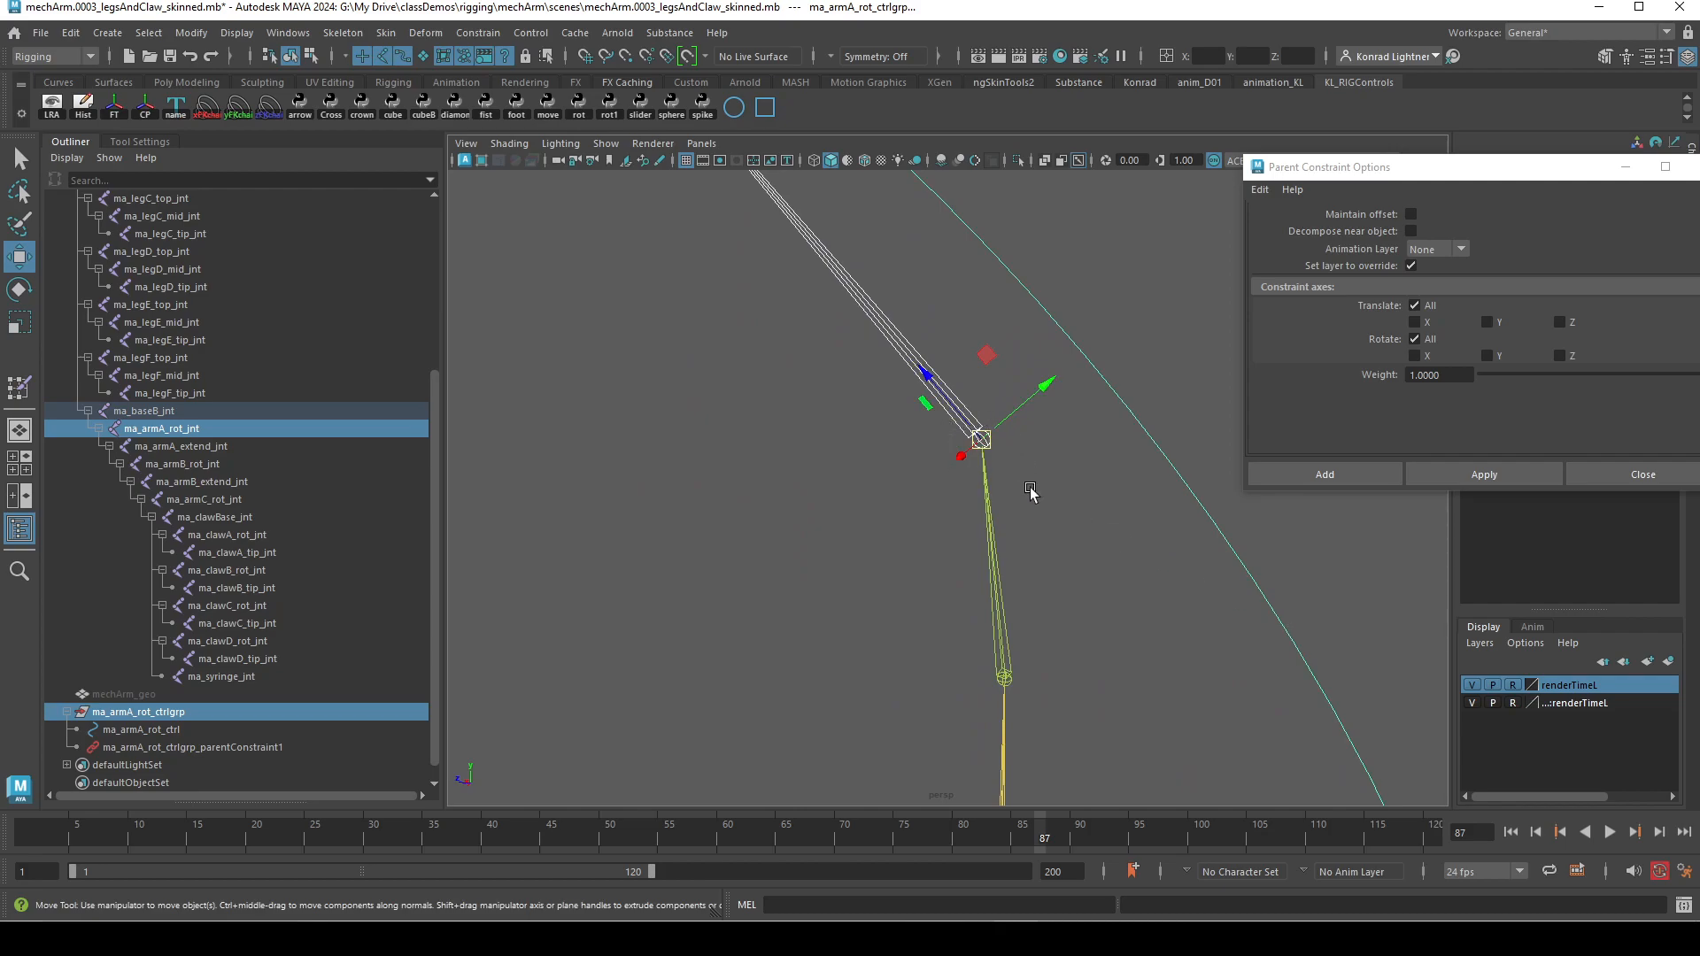
pyautogui.scroll(-3, 950, 410)
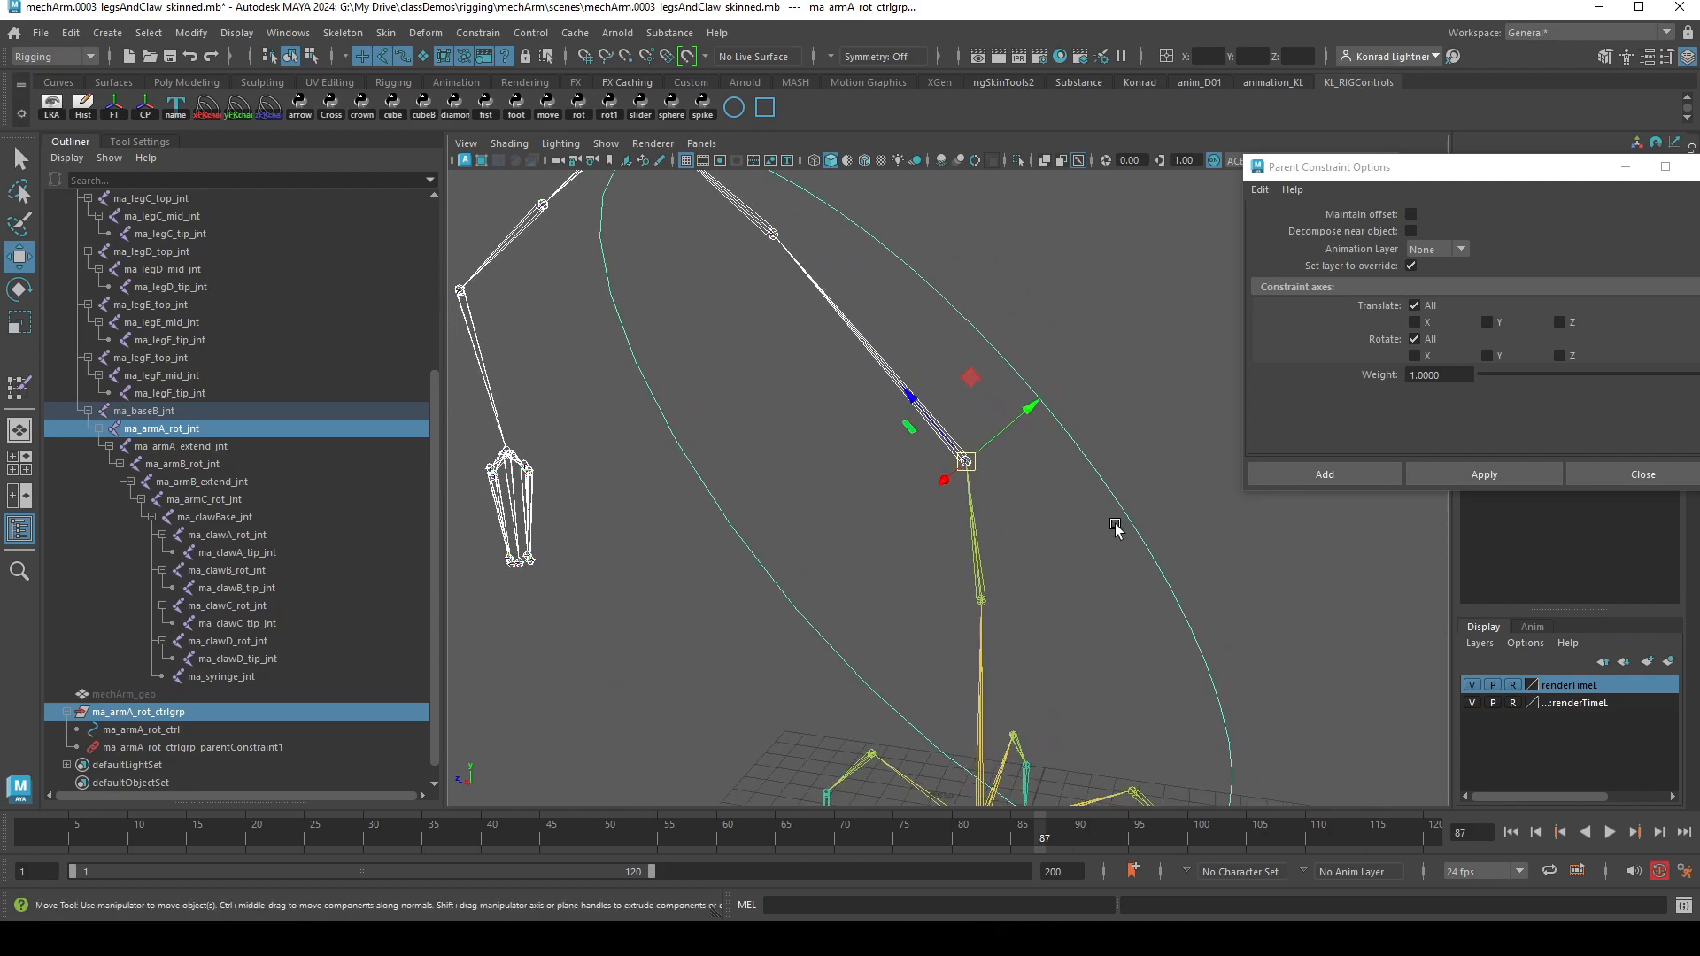
pyautogui.keyDown('alt'); pyautogui.moveTo(1096, 528); pyautogui.dragTo(1043, 784); pyautogui.keyUp('alt')
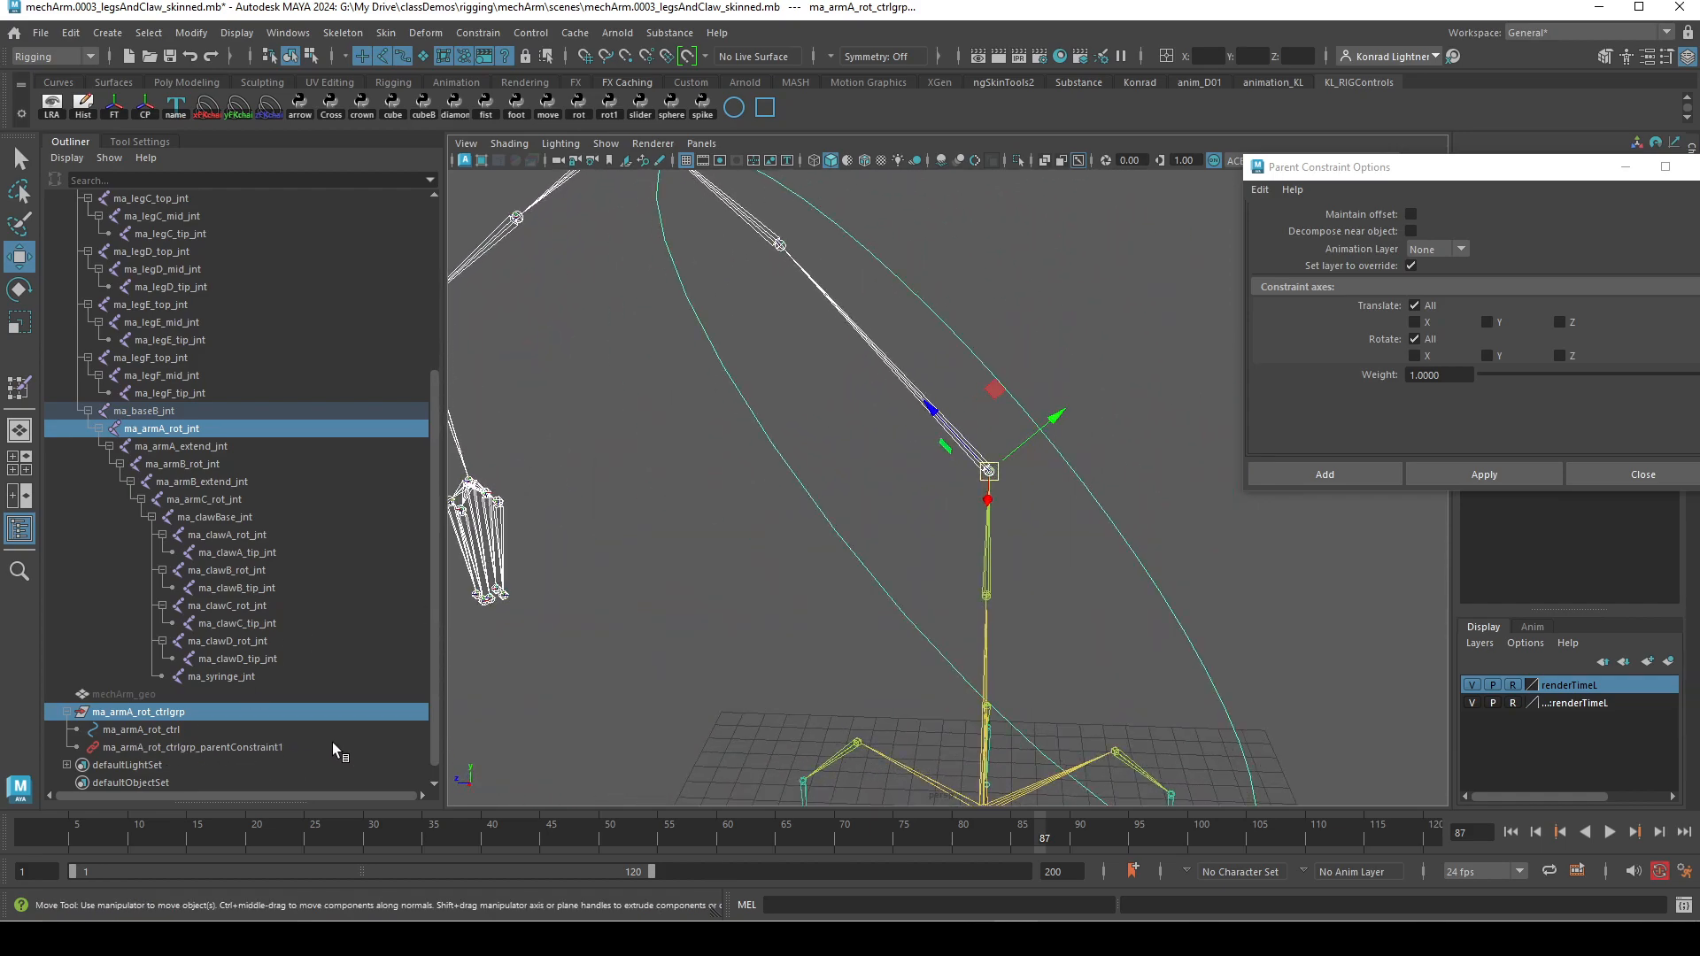
pyautogui.click(269, 749)
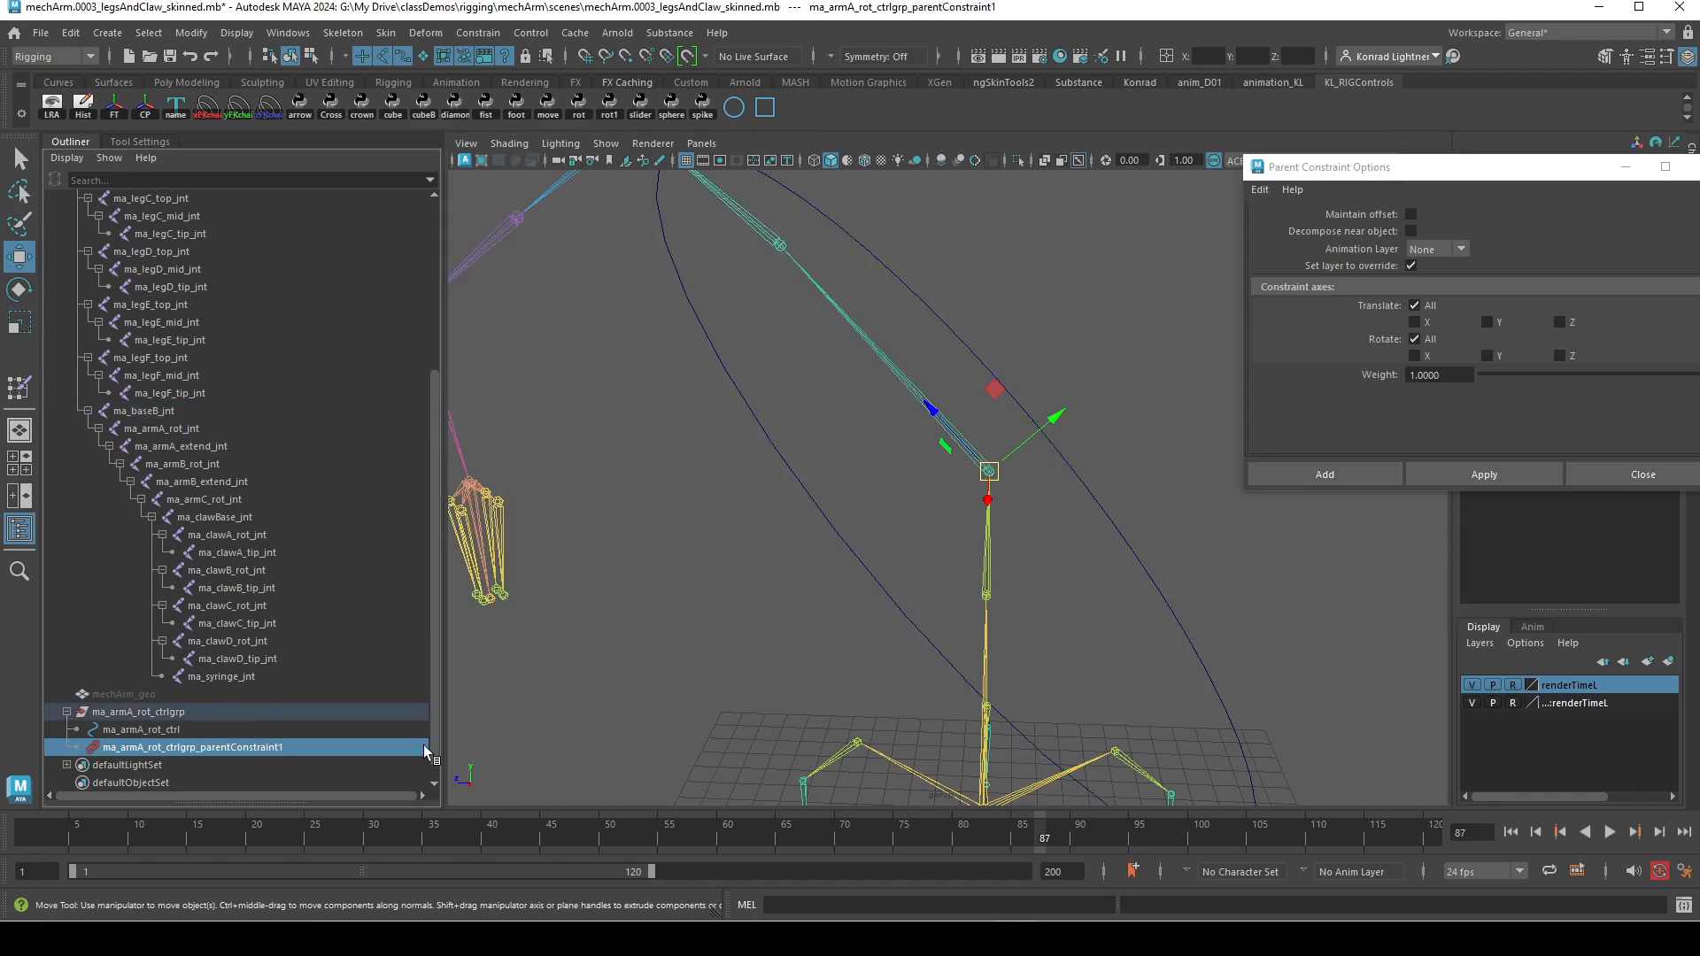
pyautogui.press('Delete')
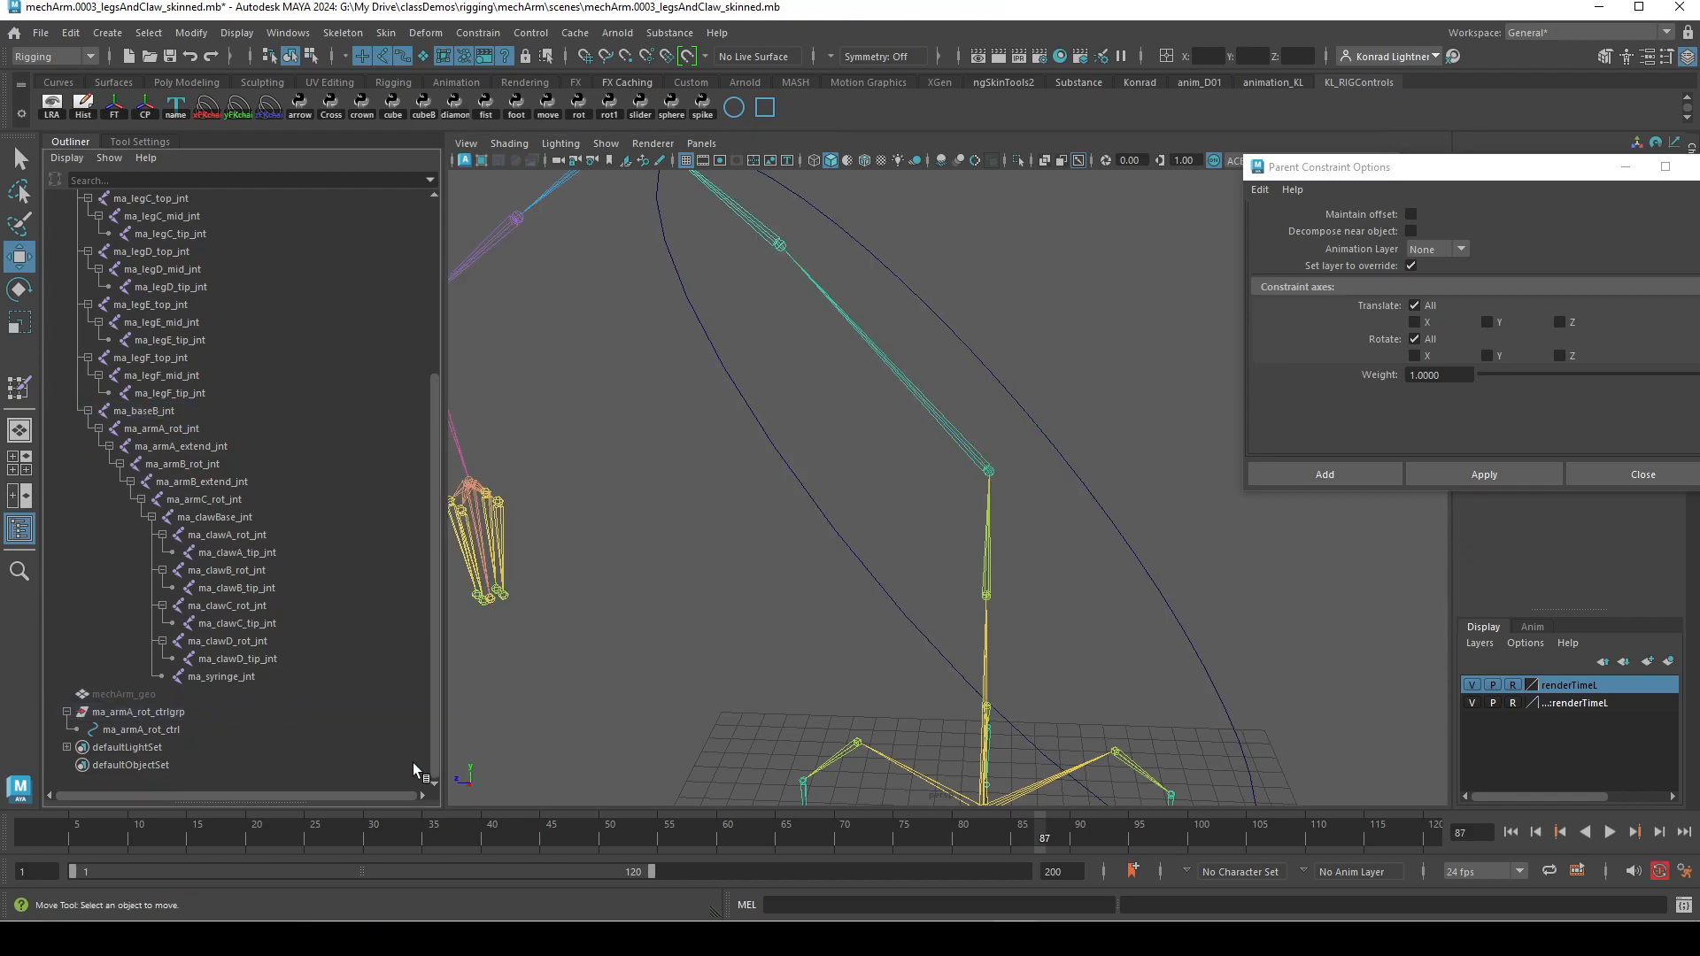
# Select ma_armA_rot_ctrlgrp and move and shrink the Parent Constraint Options window so it covers less of the view and channel values
pyautogui.click(177, 713)
pyautogui.moveTo(1561, 169); pyautogui.dragTo(1344, 167)
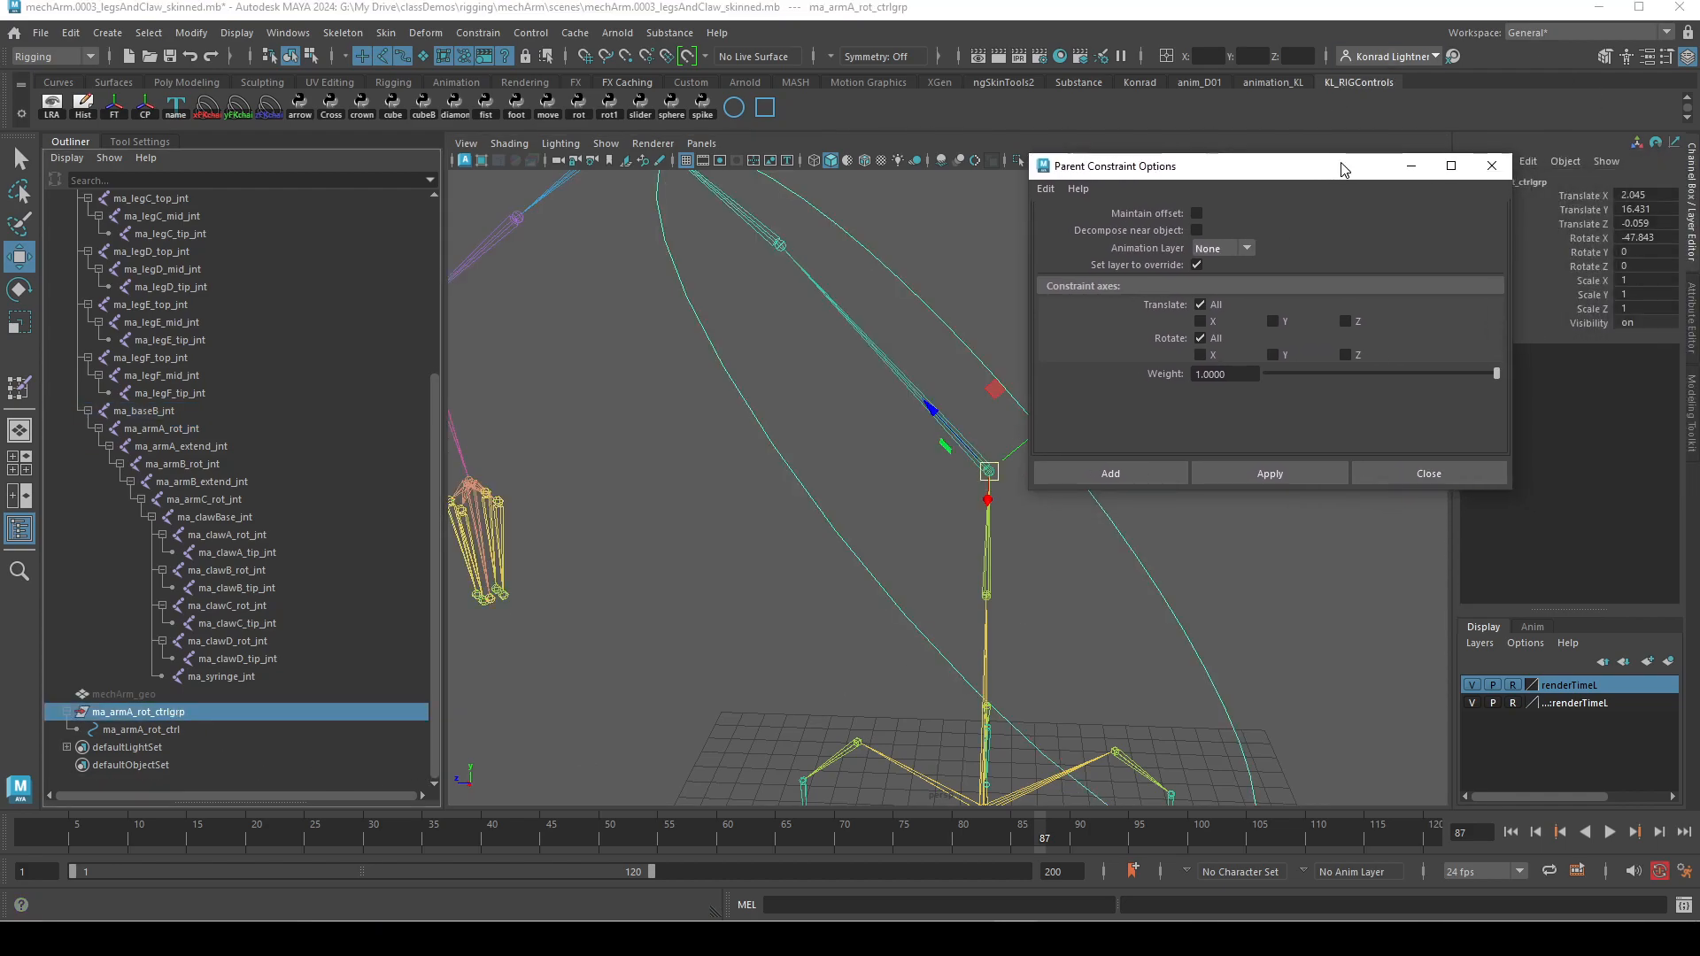
pyautogui.moveTo(1028, 150); pyautogui.dragTo(1273, 189)
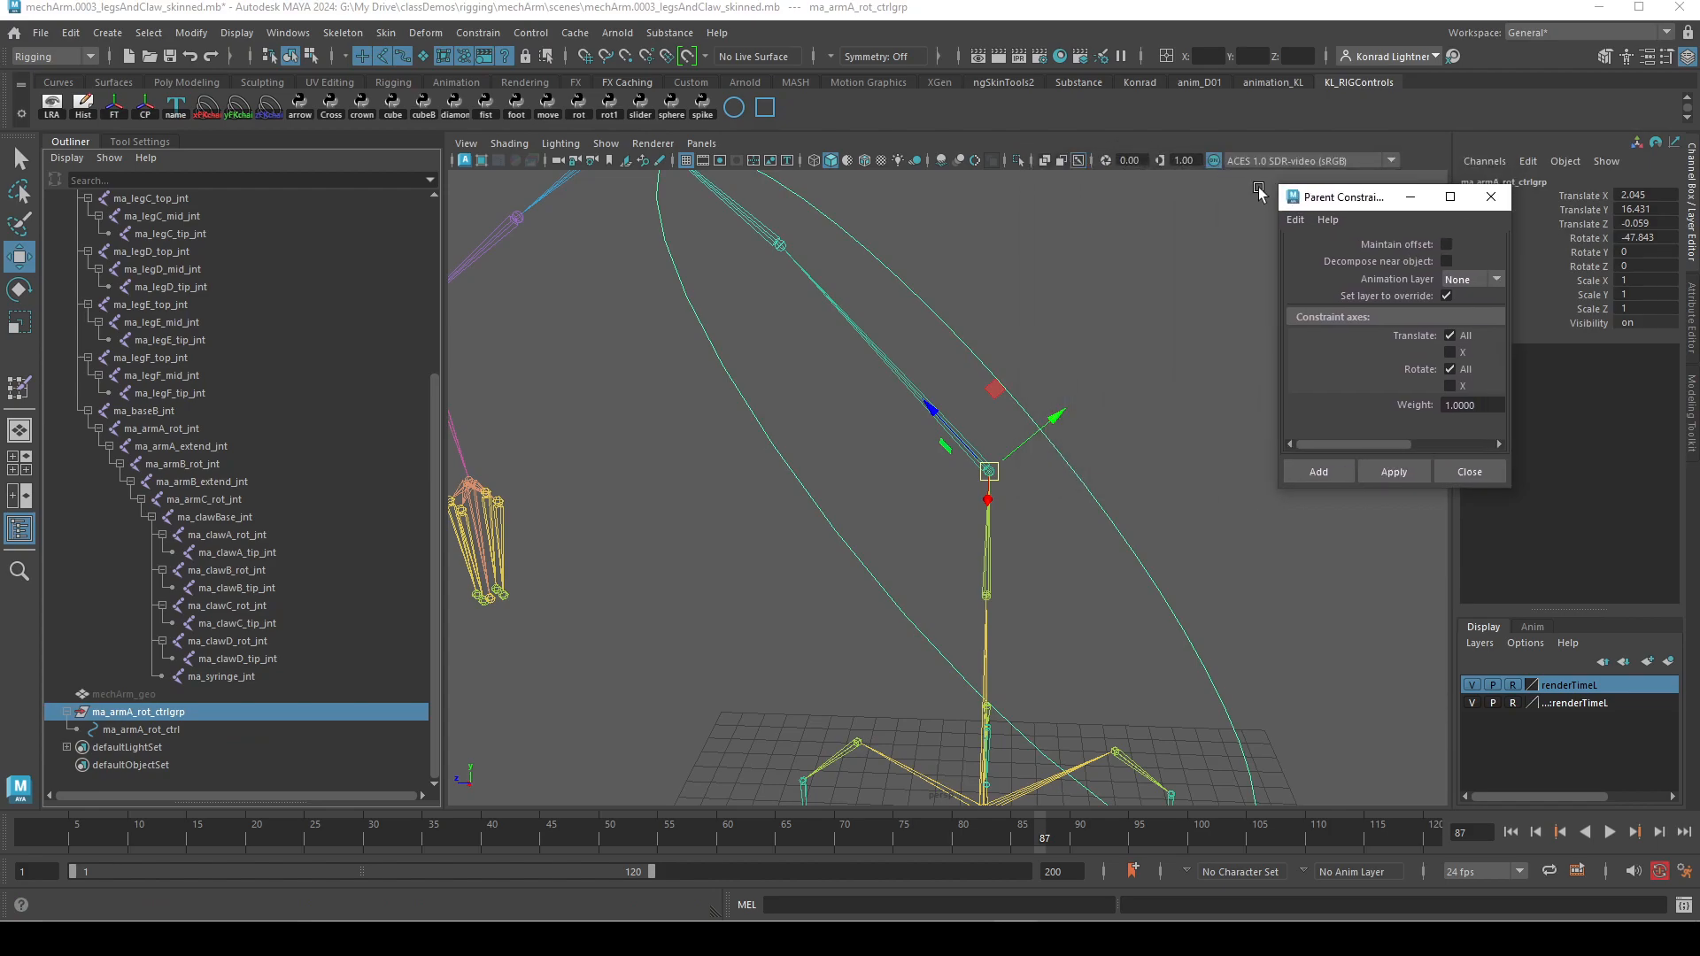
pyautogui.click(1169, 402)
# Show the hidden mechArm_geo mesh again
pyautogui.scroll(5, 209, 571)
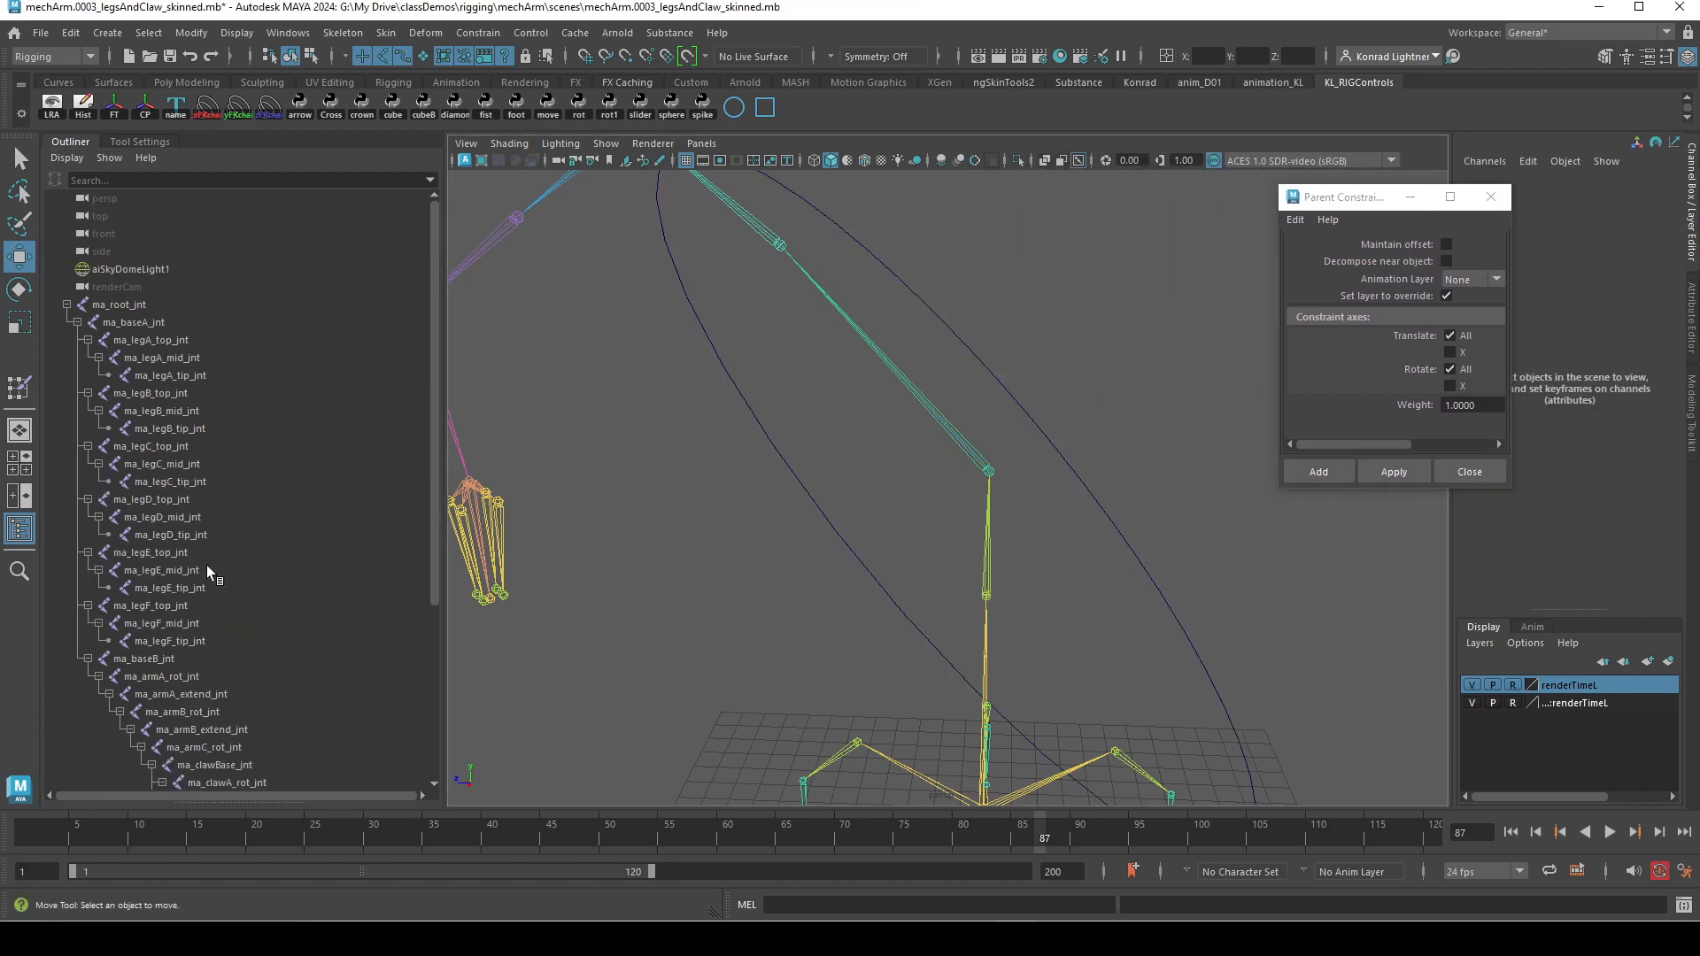
pyautogui.scroll(-5, 264, 469)
pyautogui.click(173, 696)
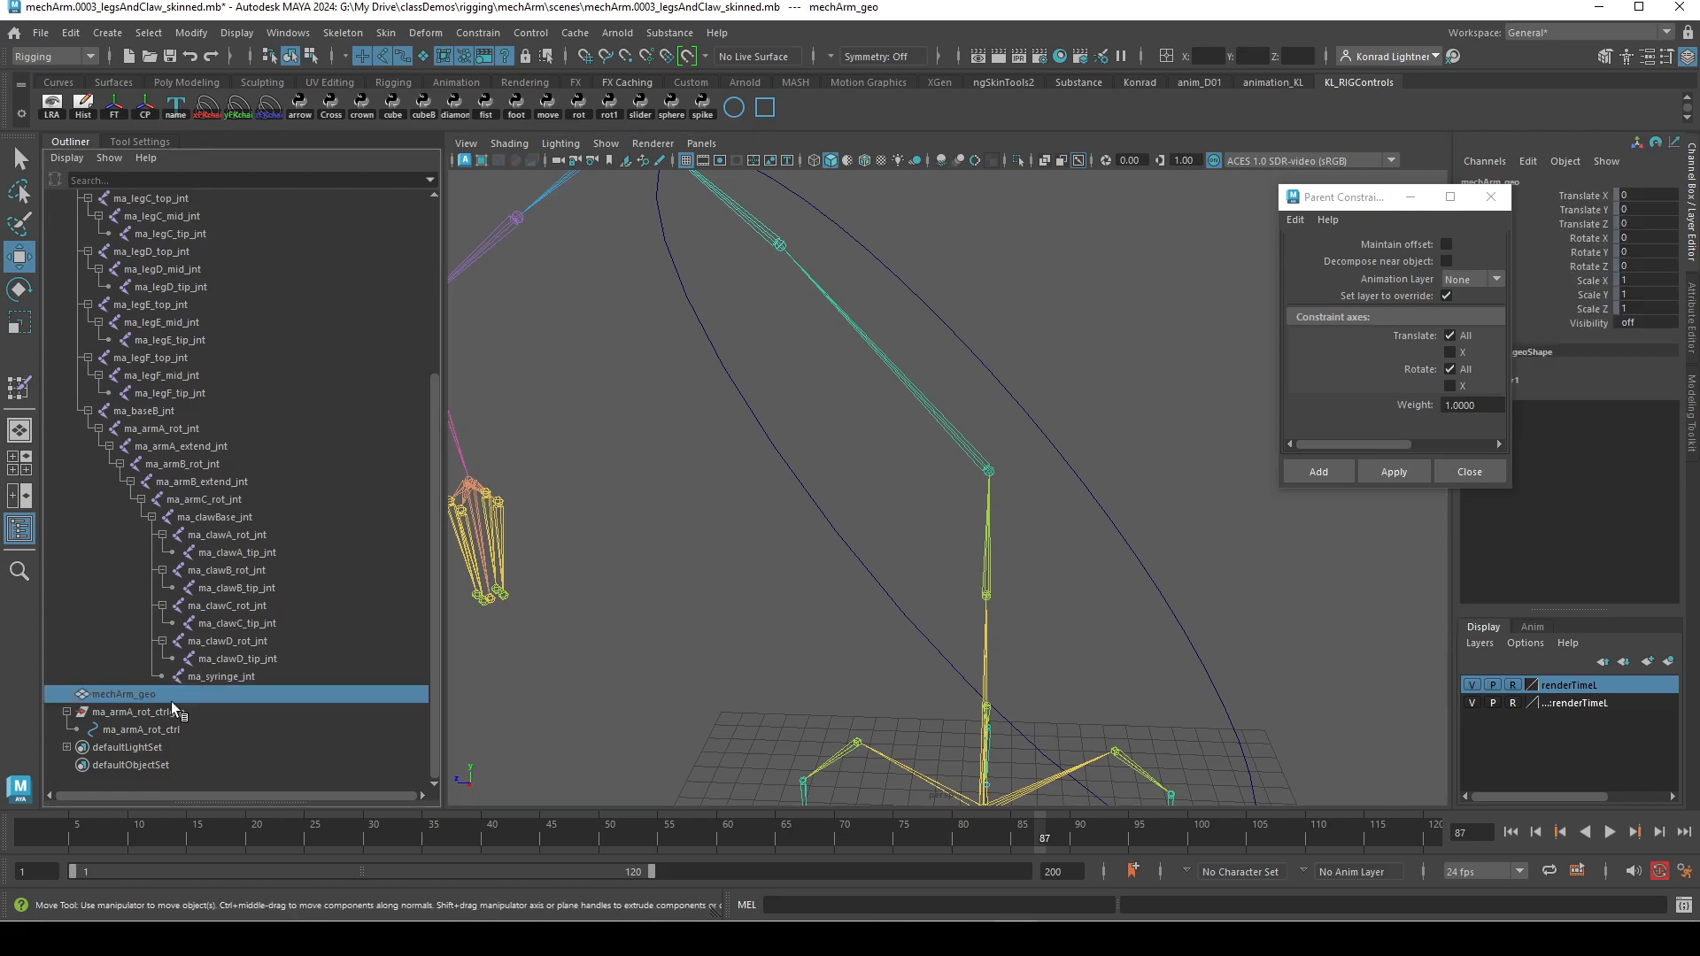
pyautogui.hotkey('shift', 'h')
pyautogui.scroll(-3, 904, 551)
pyautogui.keyDown('alt'); pyautogui.moveTo(1107, 532); pyautogui.dragTo(1024, 579); pyautogui.keyUp('alt')
# Select all control vertices of the ma_armA_rot_ctrl circle and scale them down to fit closely around the armA joint housing
pyautogui.click(1101, 399)
pyautogui.keyDown('alt'); pyautogui.moveTo(1173, 615); pyautogui.dragTo(1184, 641); pyautogui.keyUp('alt')
pyautogui.scroll(-5, 1054, 573)
pyautogui.keyDown('alt'); pyautogui.moveTo(1045, 572); pyautogui.dragTo(1082, 523); pyautogui.keyUp('alt')
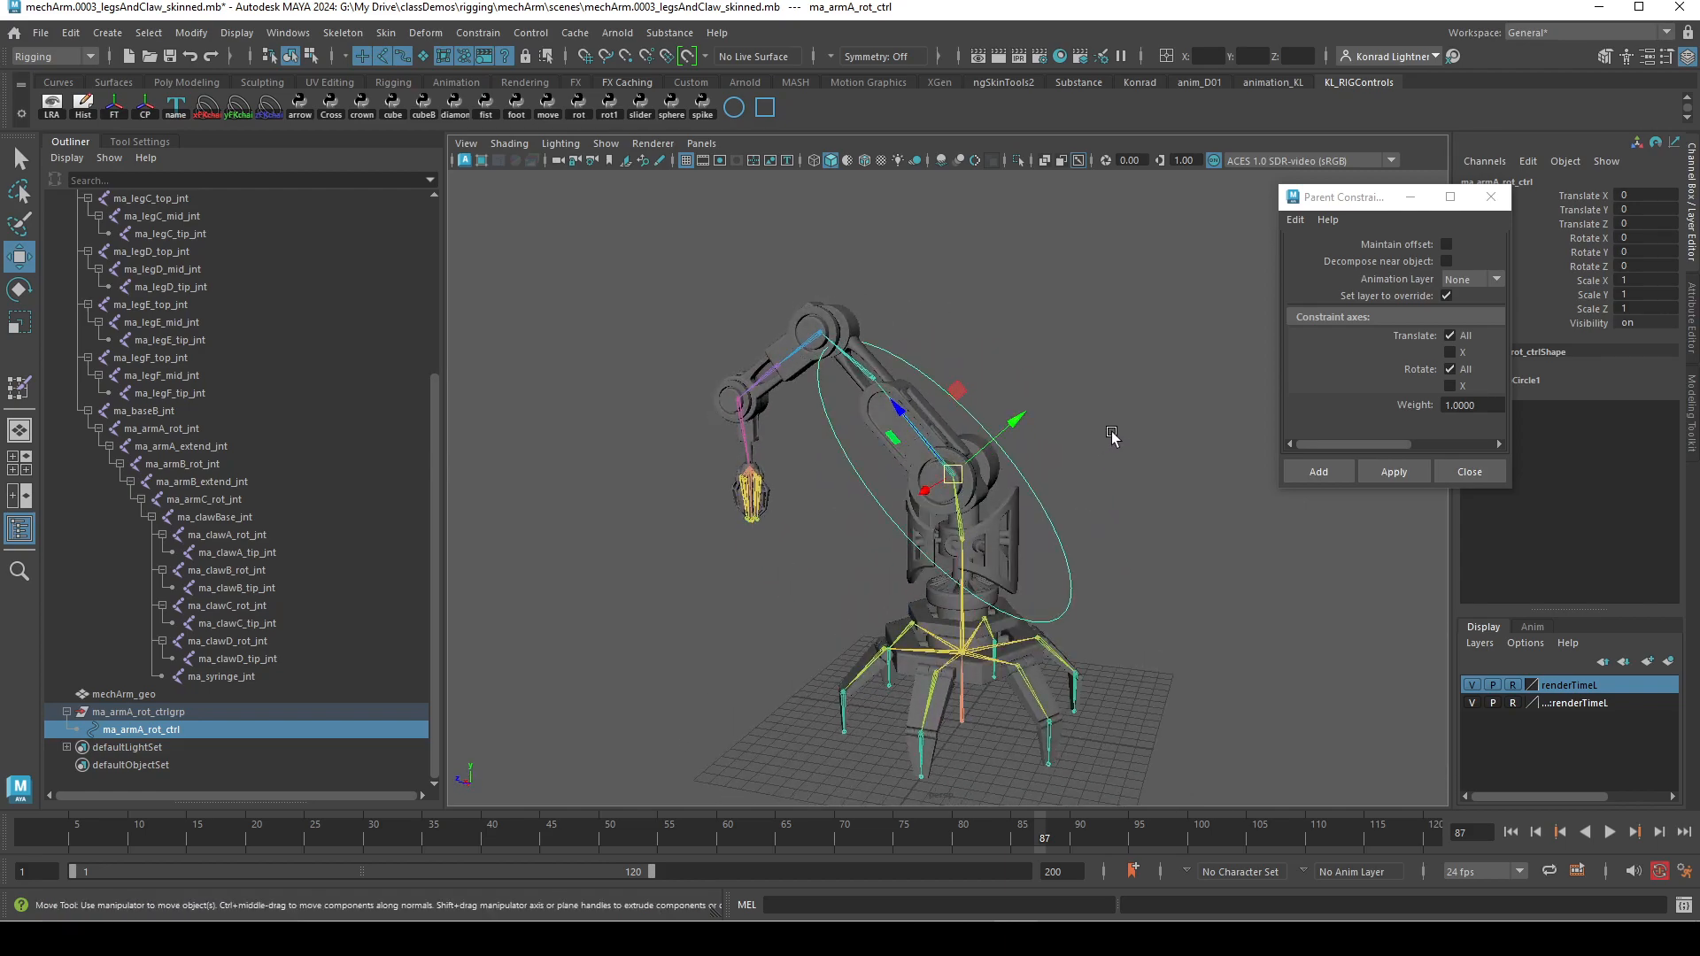
pyautogui.press('F9')
pyautogui.rightClick(995, 302)
pyautogui.moveTo(681, 263); pyautogui.dragTo(1179, 796)
pyautogui.keyDown('alt'); pyautogui.moveTo(1068, 514); pyautogui.dragTo(782, 495); pyautogui.keyUp('alt')
pyautogui.press('r')
pyautogui.keyDown('alt'); pyautogui.moveTo(1107, 558); pyautogui.dragTo(1162, 627, button='right'); pyautogui.keyUp('alt')
pyautogui.keyDown('alt'); pyautogui.moveTo(1156, 626); pyautogui.dragTo(1085, 629); pyautogui.keyUp('alt')
pyautogui.press('r')
pyautogui.click(1091, 395)
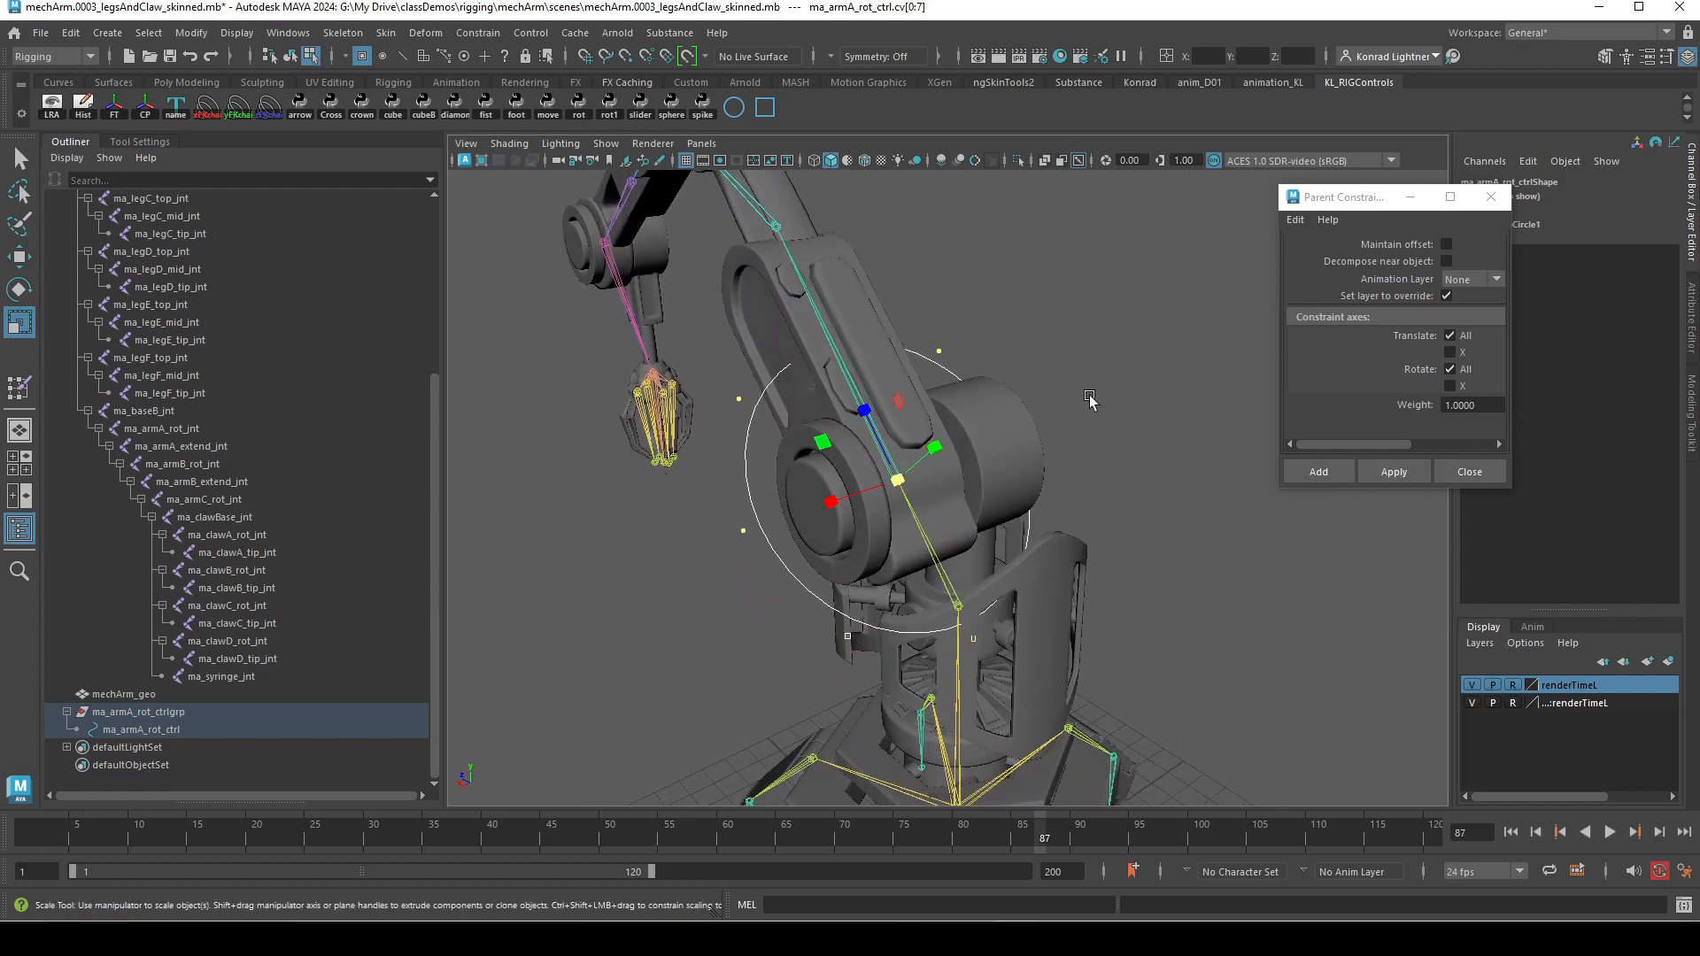
# Rotate the circle's control vertices so the control stands upright, parallel to the round side face of the arm joint
pyautogui.press('e')
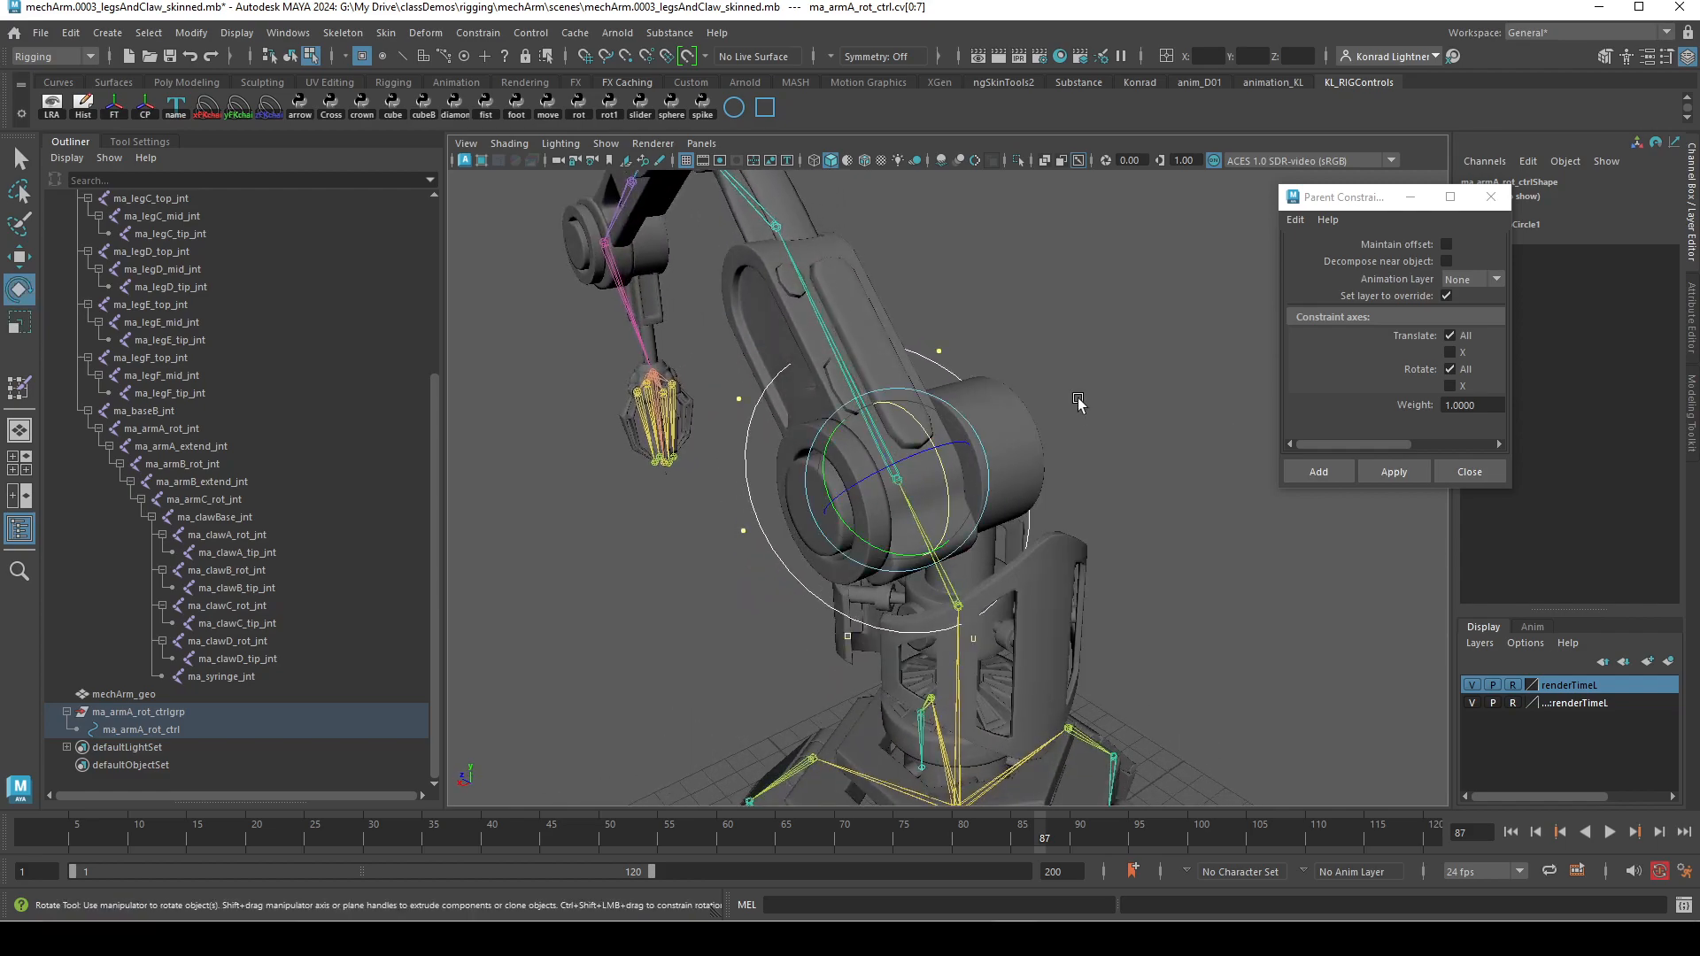
pyautogui.moveTo(941, 452); pyautogui.dragTo(852, 485)
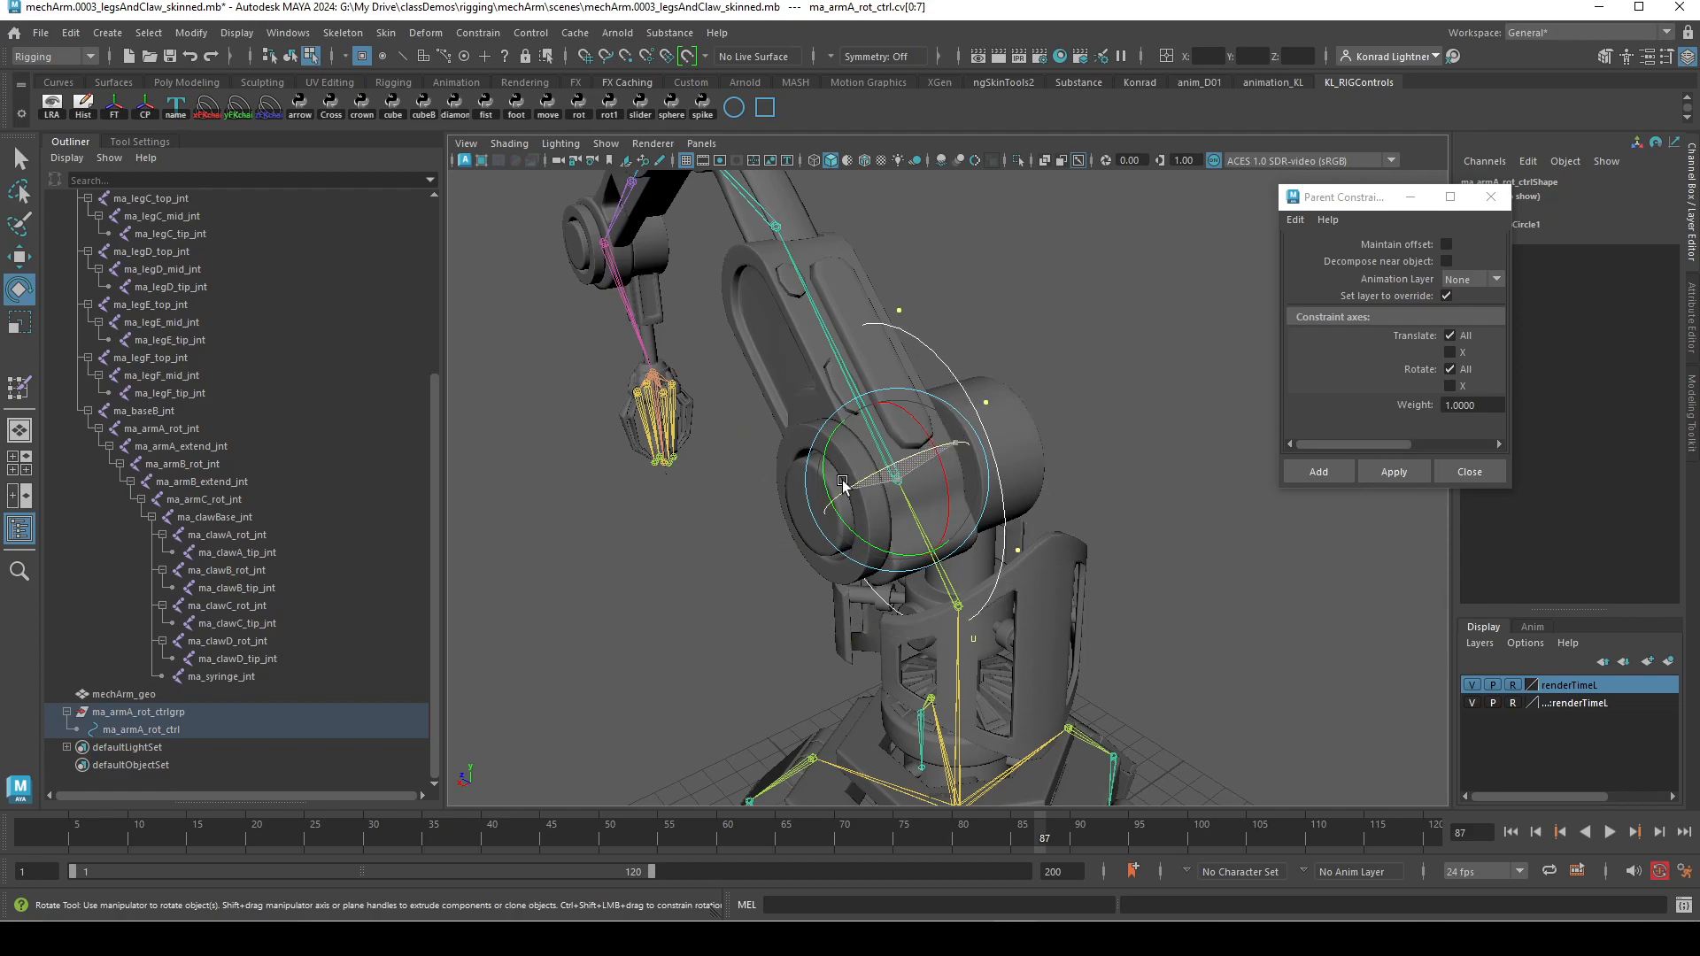
pyautogui.keyDown('alt'); pyautogui.moveTo(1074, 558); pyautogui.dragTo(1185, 510); pyautogui.keyUp('alt')
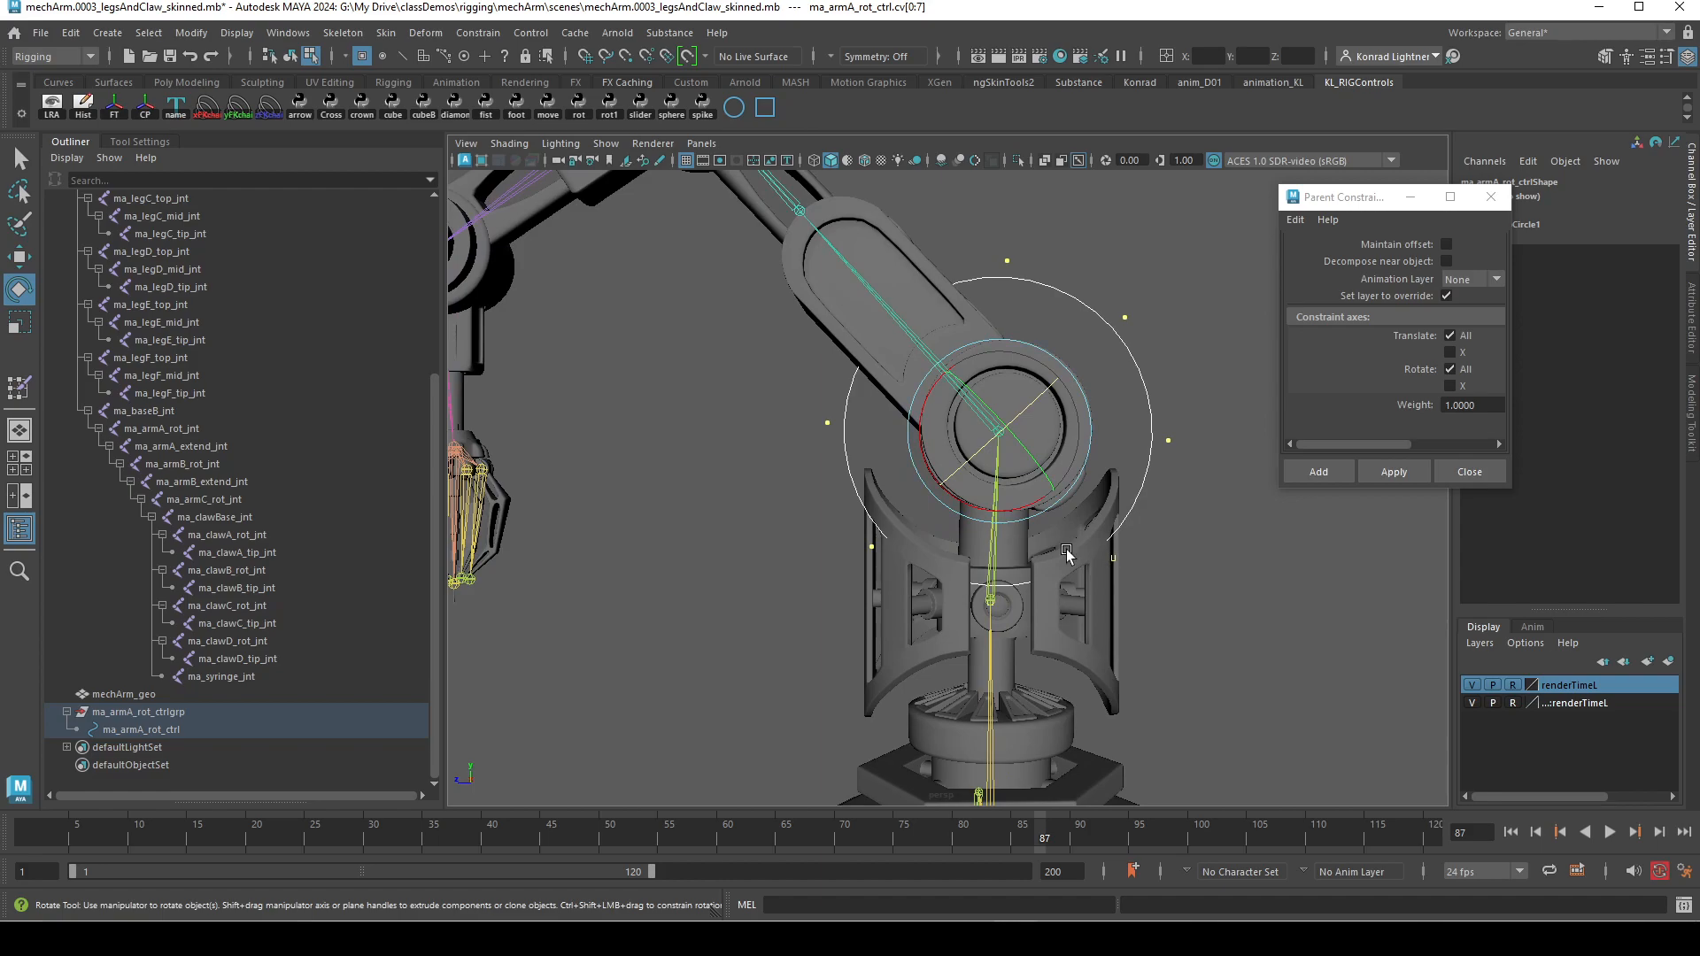
# Move the circle's control vertices outward along X to about 4.266, just outside the joint housing
pyautogui.keyDown('alt'); pyautogui.moveTo(1142, 460); pyautogui.dragTo(898, 505); pyautogui.keyUp('alt')
pyautogui.press('w')
pyautogui.moveTo(774, 470); pyautogui.dragTo(683, 472)
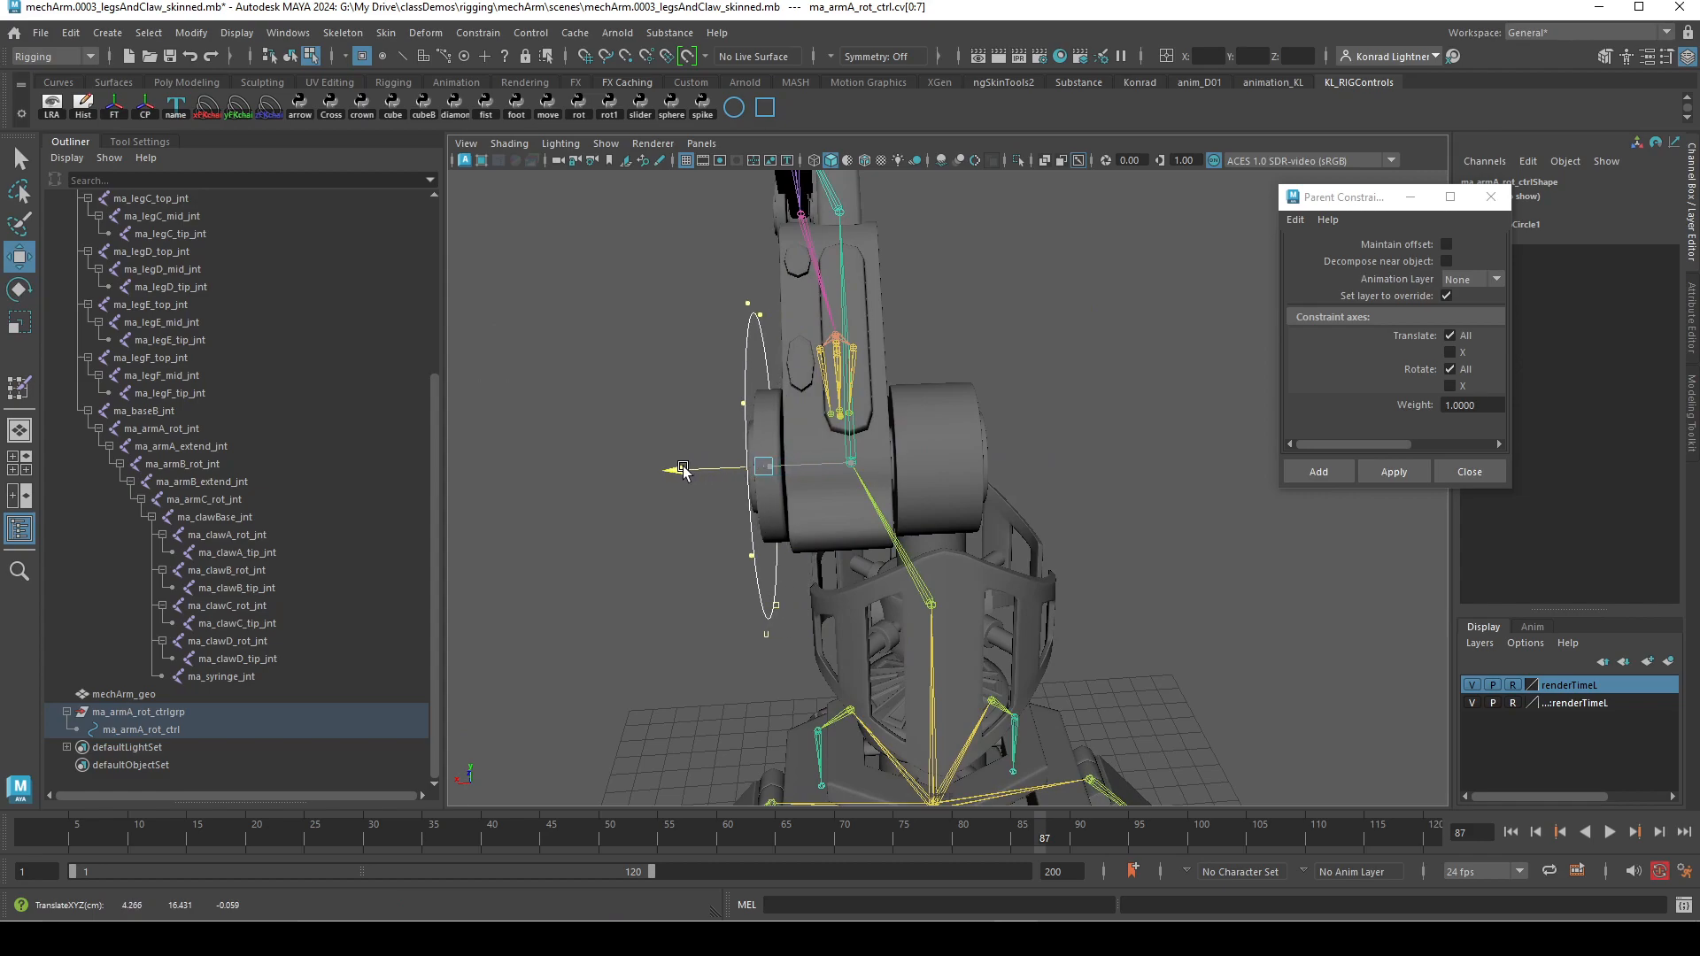
# Leave control vertex editing, return to object mode and select the ma_armA_rot_ctrl circle
pyautogui.press('r')
pyautogui.keyDown('alt'); pyautogui.moveTo(763, 472); pyautogui.dragTo(1116, 390); pyautogui.keyUp('alt')
pyautogui.rightClick(1153, 321)
pyautogui.click(1215, 379)
pyautogui.moveTo(1166, 326); pyautogui.dragTo(1231, 297, button='right')
pyautogui.click(1209, 341)
pyautogui.click(1154, 321)
pyautogui.keyDown('alt'); pyautogui.moveTo(1187, 463); pyautogui.dragTo(1165, 459); pyautogui.keyUp('alt')
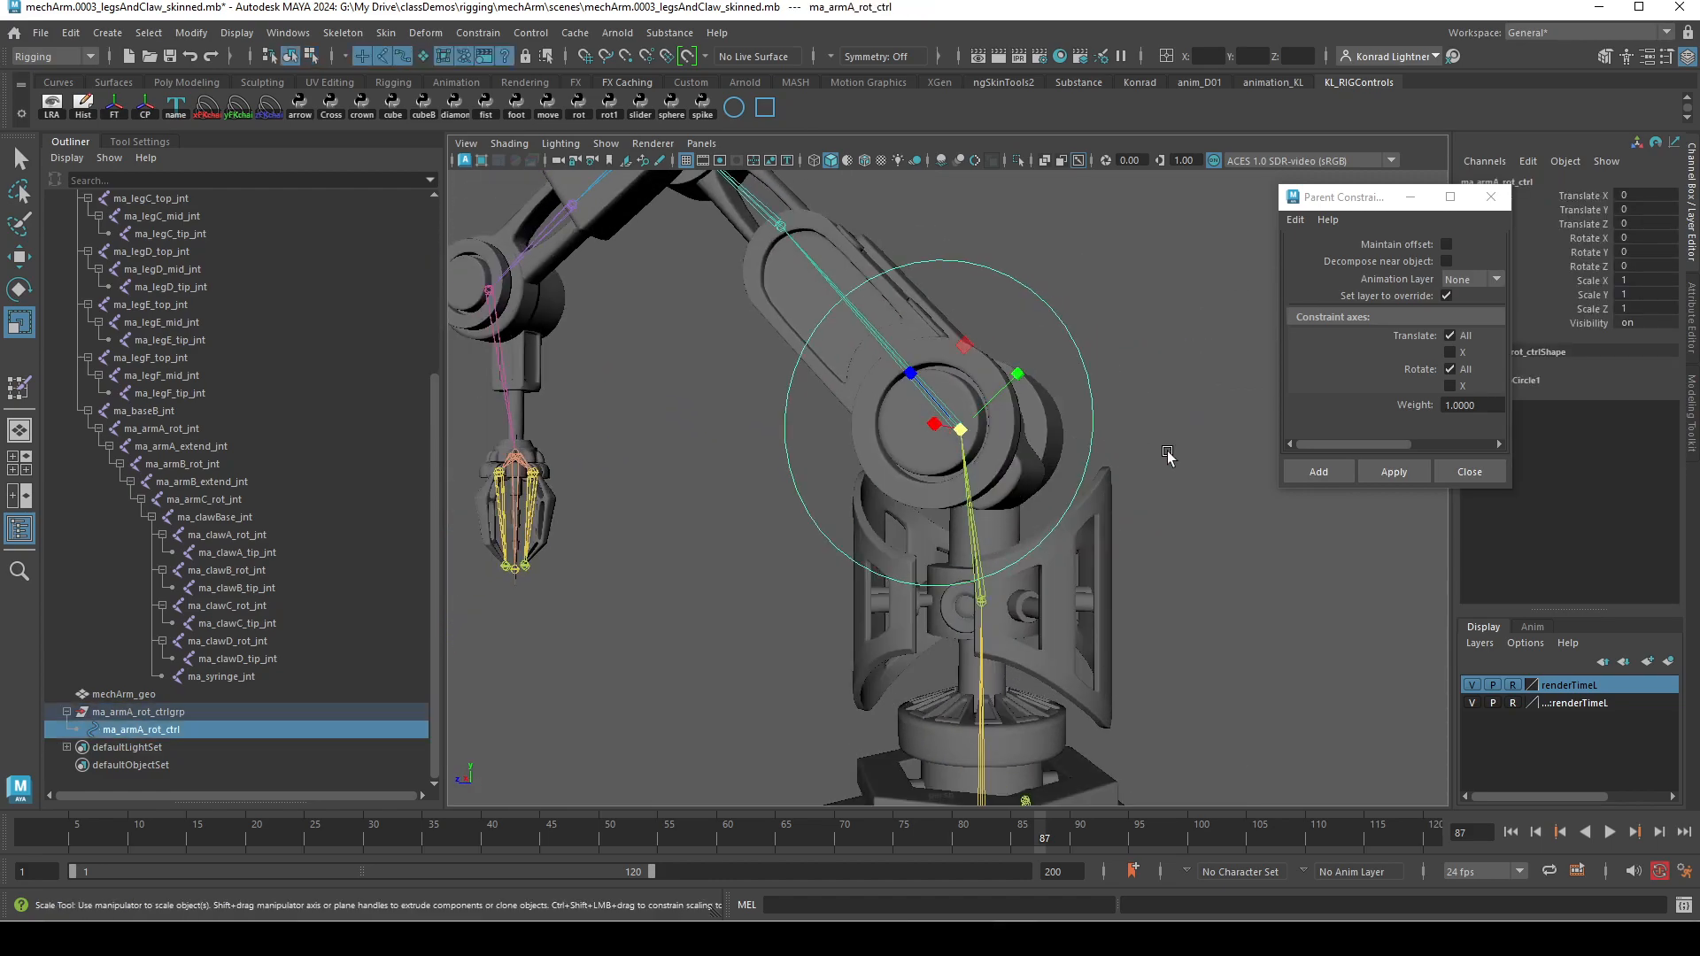
# Examine the rotate and move axes of ma_armA_rot_ctrl from several sides to check they still sit on the arm joint
pyautogui.press('e')
pyautogui.moveTo(980, 388); pyautogui.dragTo(925, 443)
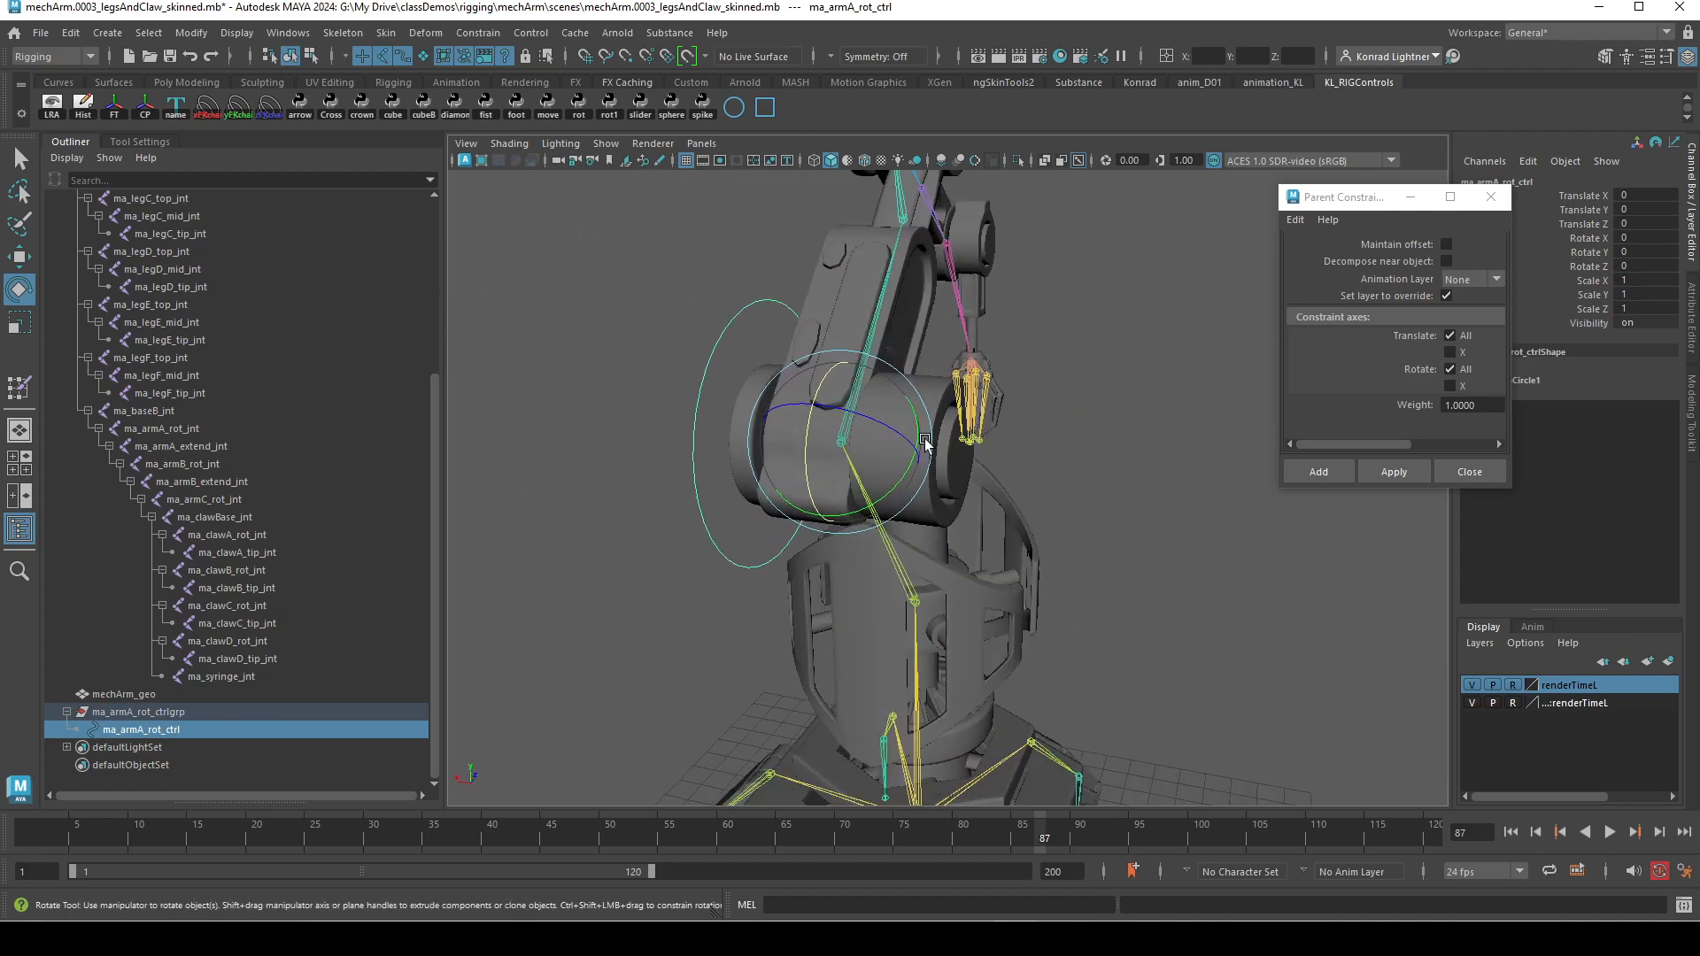
pyautogui.keyDown('alt'); pyautogui.moveTo(961, 585); pyautogui.dragTo(1017, 555); pyautogui.keyUp('alt')
pyautogui.press('w')
pyautogui.keyDown('alt'); pyautogui.moveTo(1187, 596); pyautogui.dragTo(946, 561); pyautogui.keyUp('alt')
pyautogui.keyDown('alt'); pyautogui.moveTo(851, 447); pyautogui.dragTo(1234, 558); pyautogui.keyUp('alt')
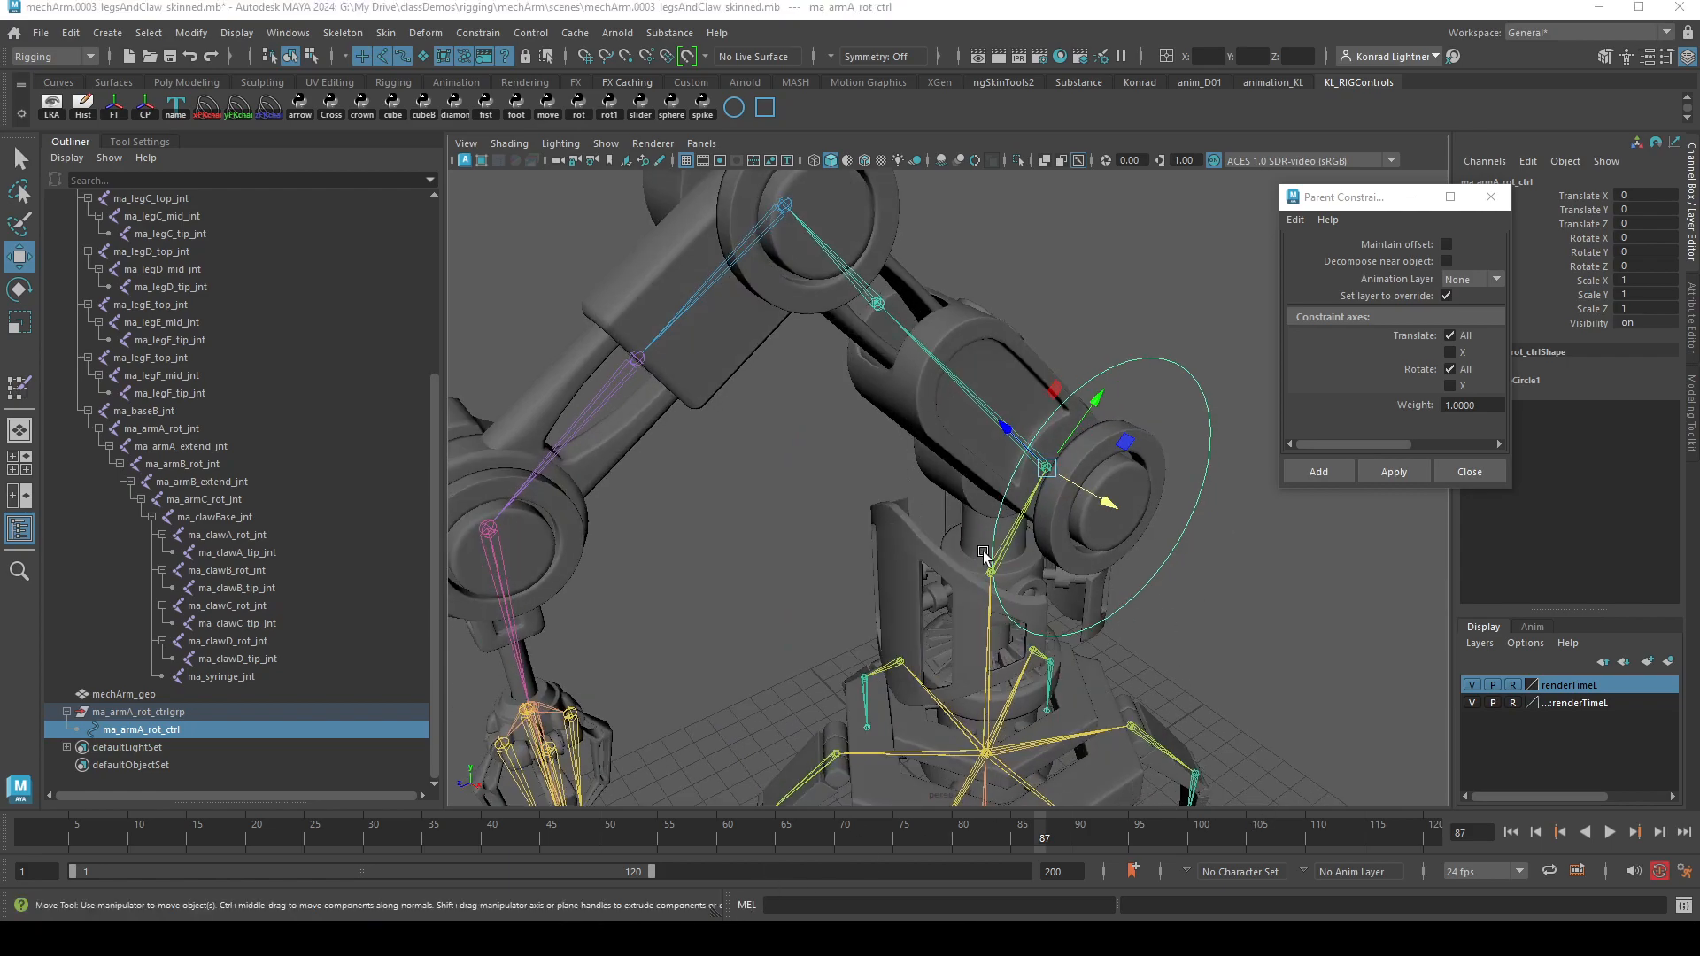
pyautogui.keyDown('alt'); pyautogui.moveTo(1164, 613); pyautogui.dragTo(950, 751, button='right'); pyautogui.keyUp('alt')
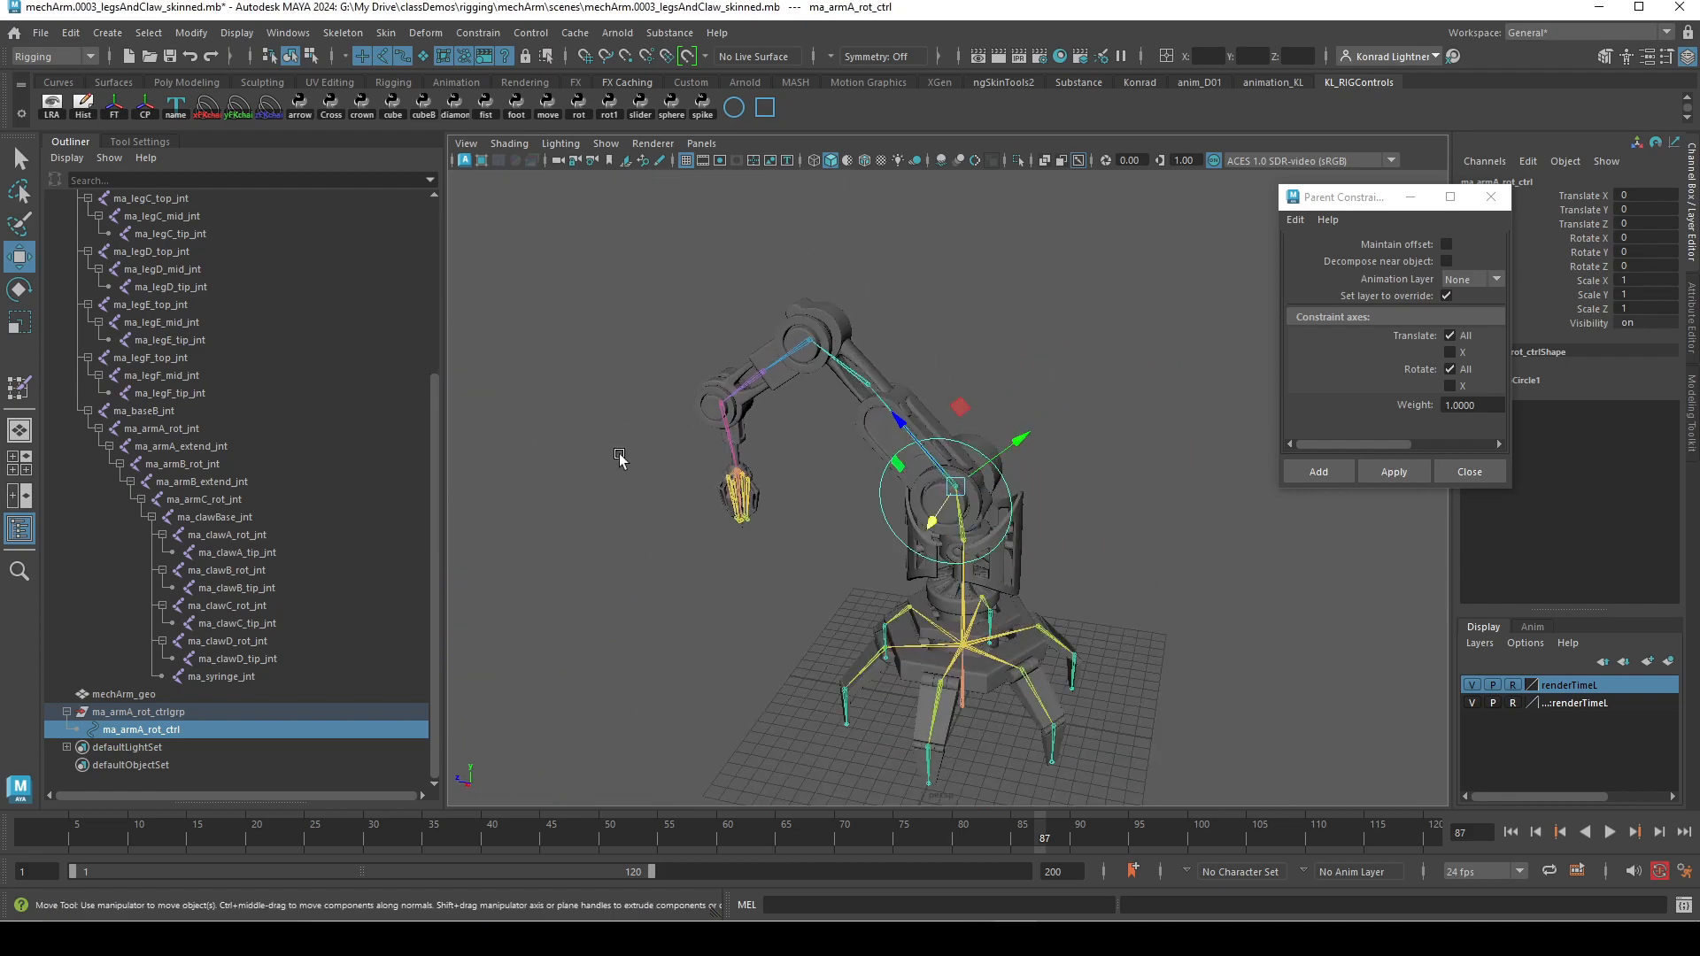